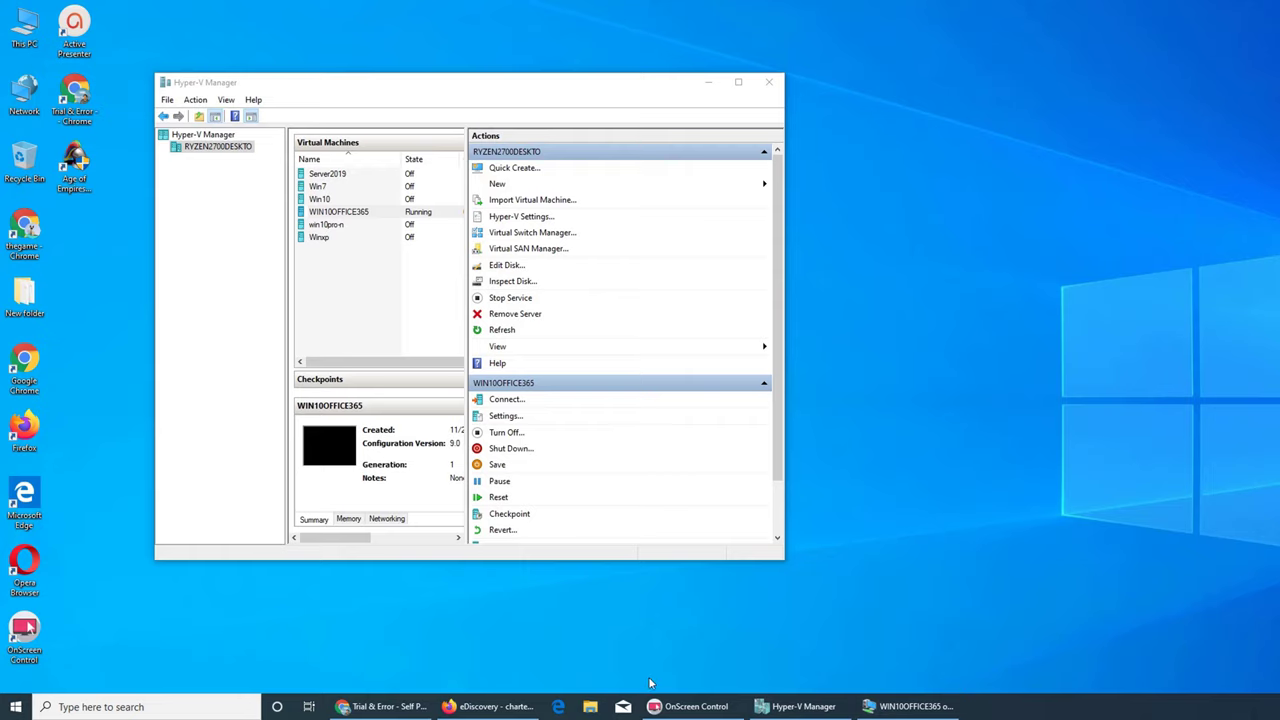
Bring the WIN10OFFICE365 virtual machine window in front of Hyper-V Manager.
left_click(922, 704)
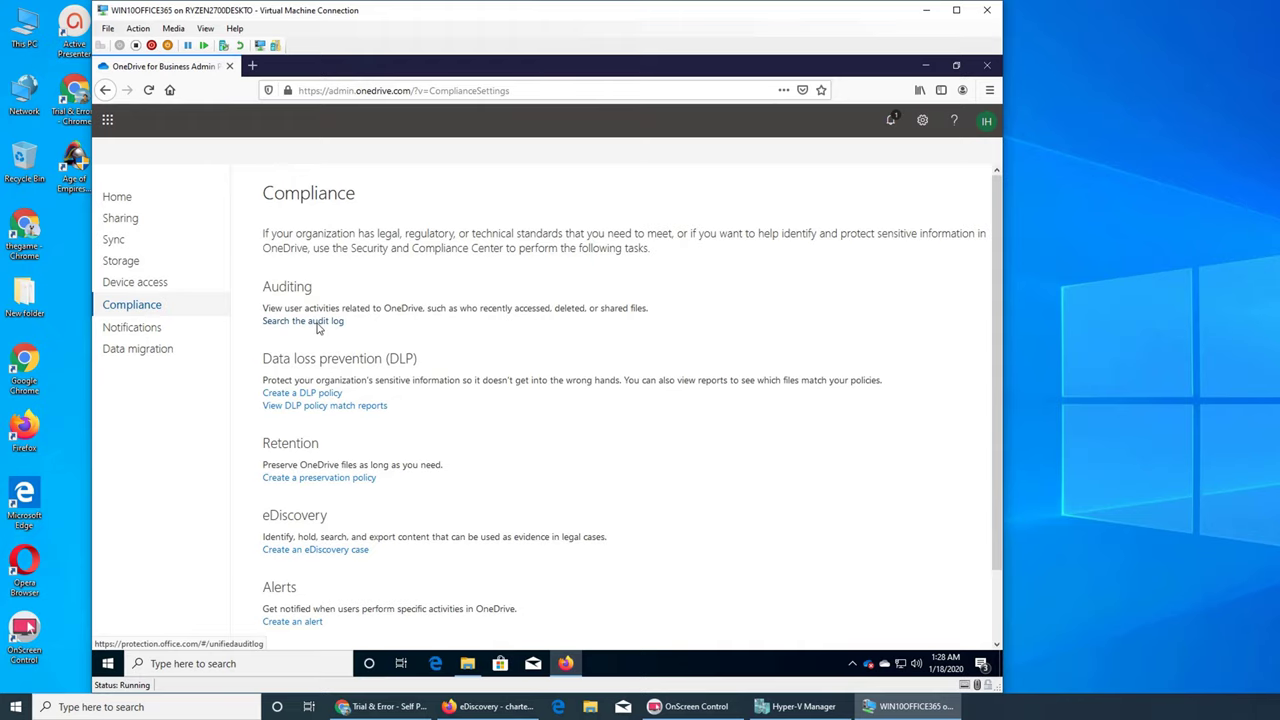
Open 'Search the audit log' under Auditing on the Compliance page, in a new tab.
left_click(317, 324)
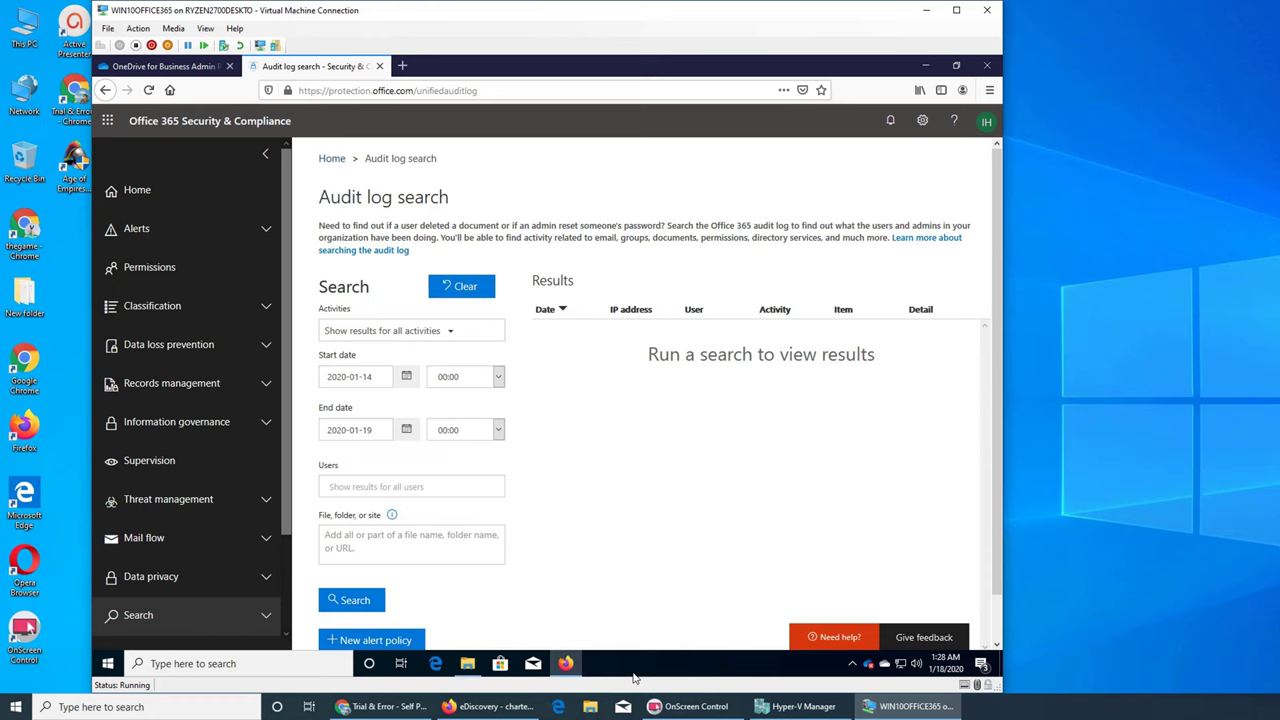
left_click(467, 663)
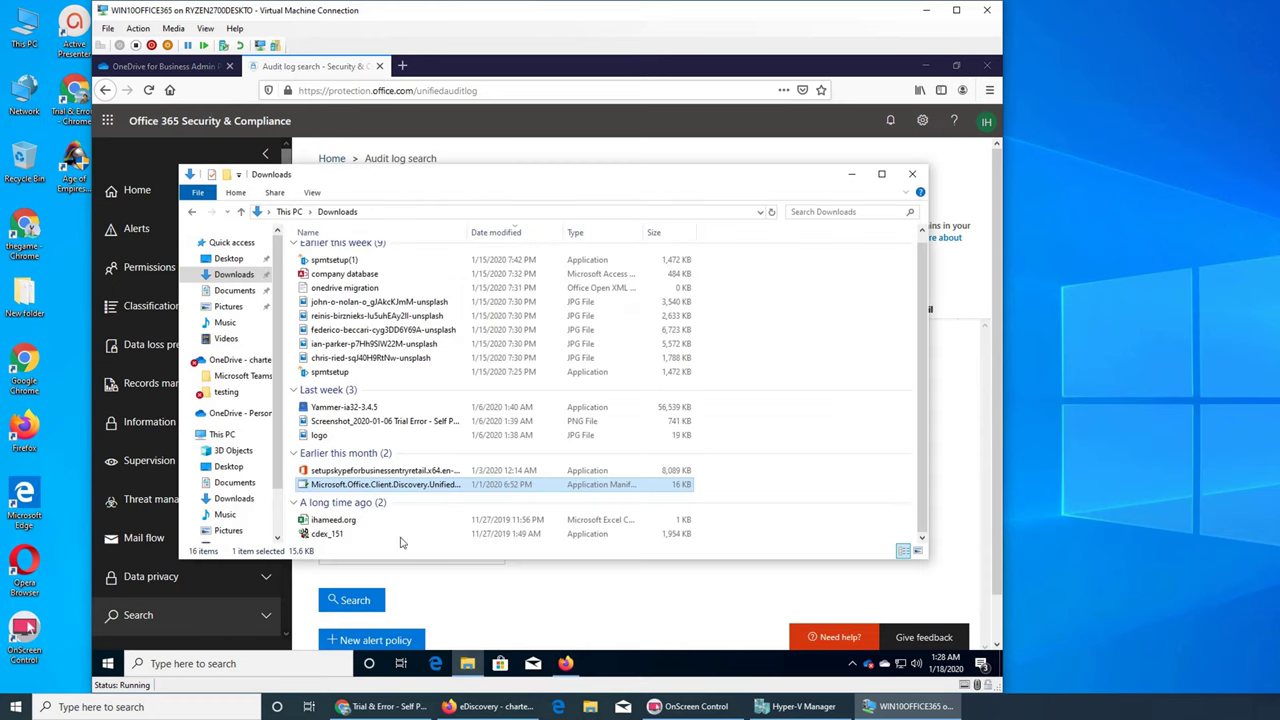
double_click(358, 486)
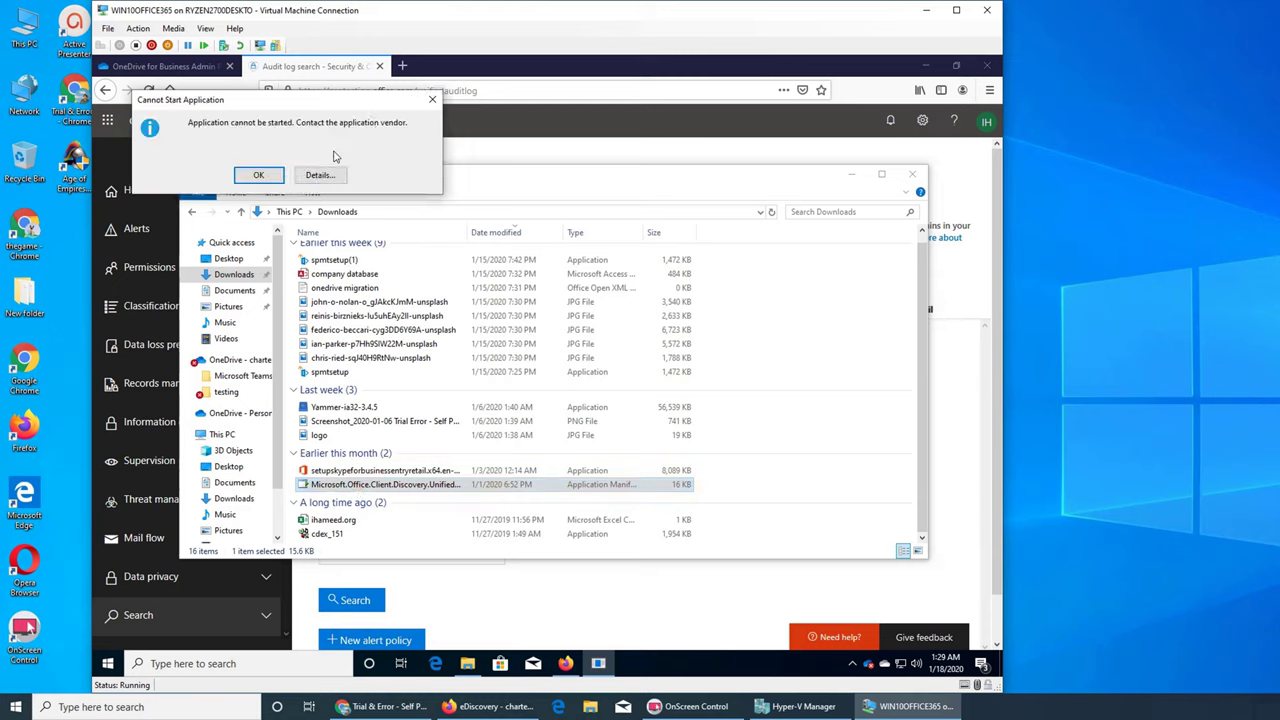
left_click(432, 100)
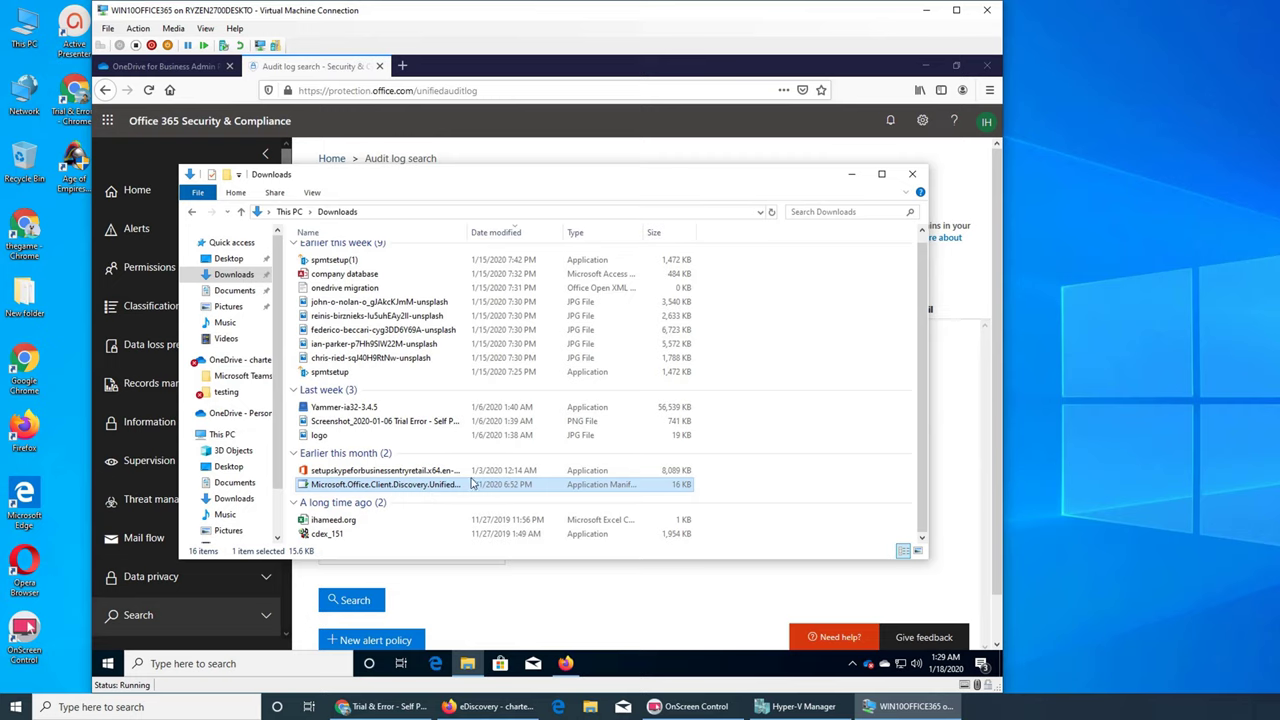
left_click(848, 178)
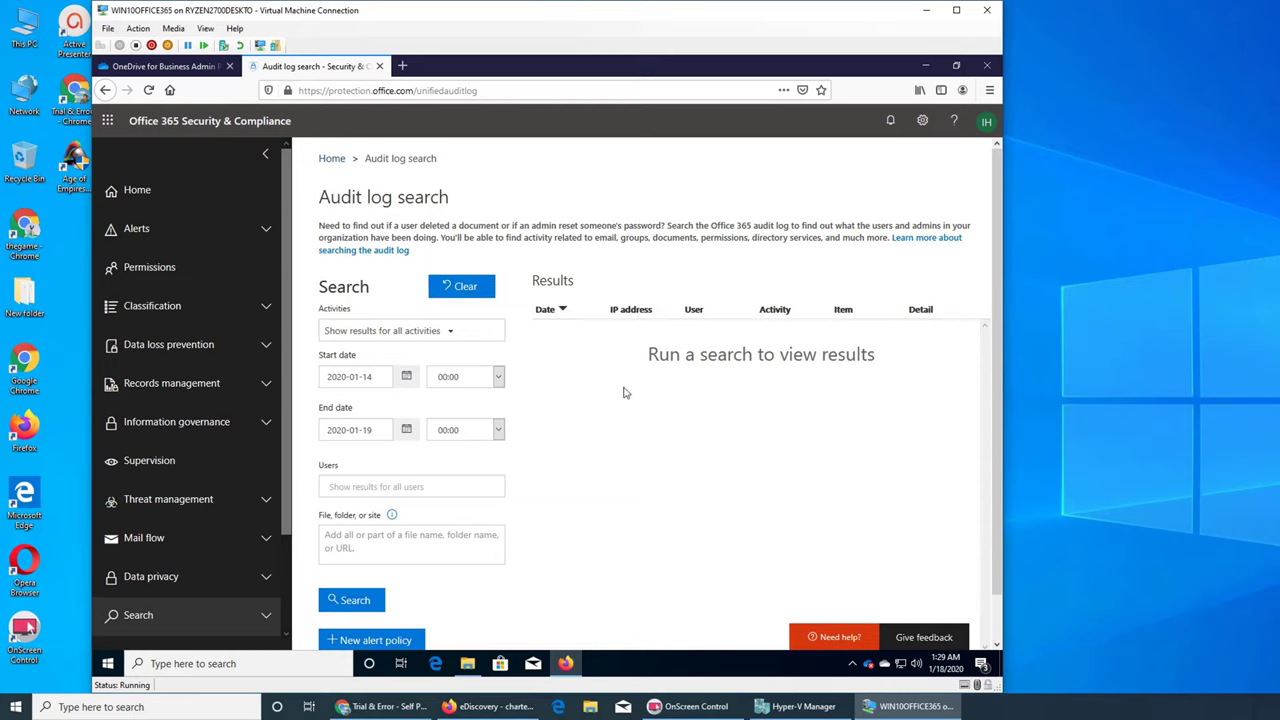
Open the Activities dropdown and browse the categories down to the eDiscovery activities.
left_click(451, 342)
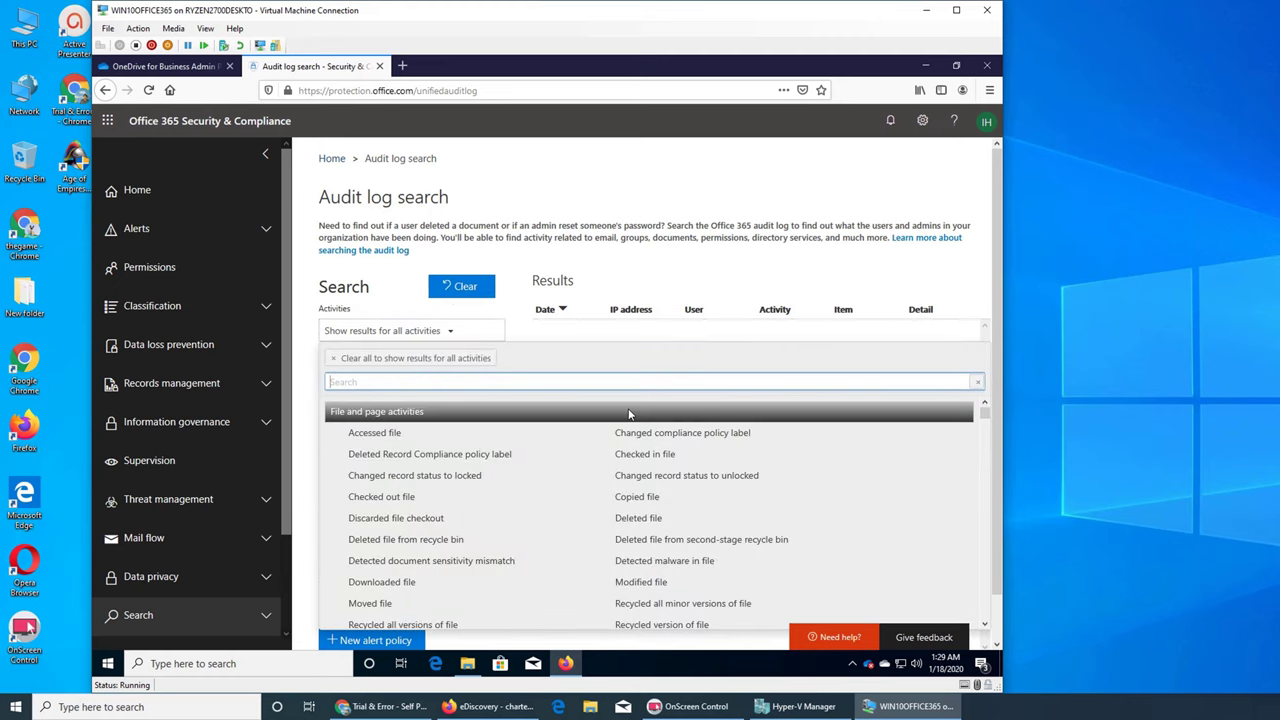
scroll(632, 414, "down", 3)
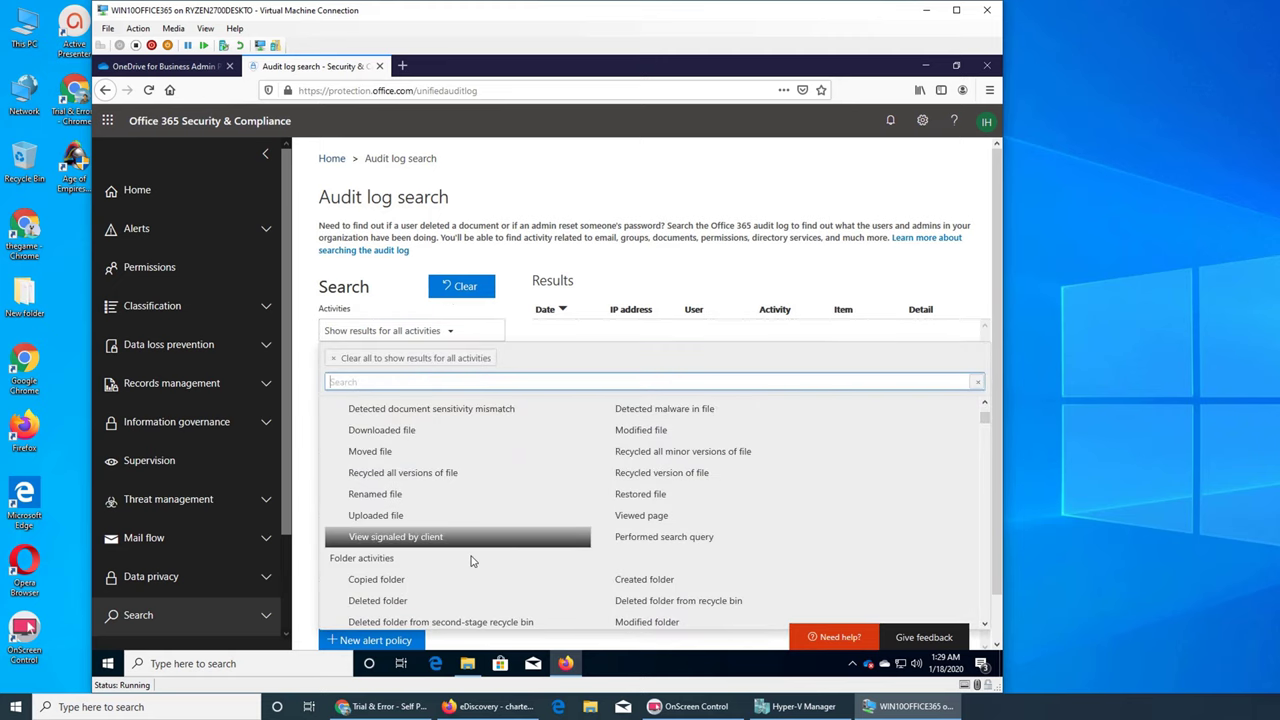
scroll(435, 565, "up", 3)
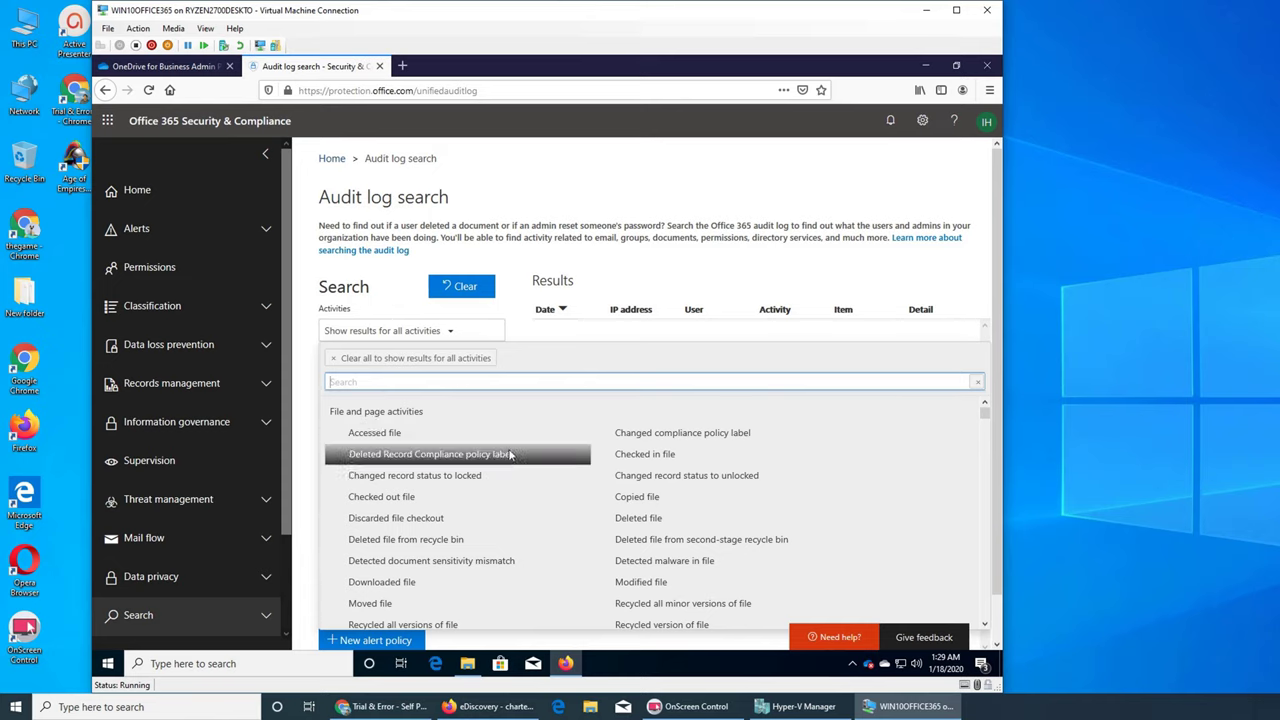
scroll(515, 449, "down", 3)
scroll(515, 478, "down", 3)
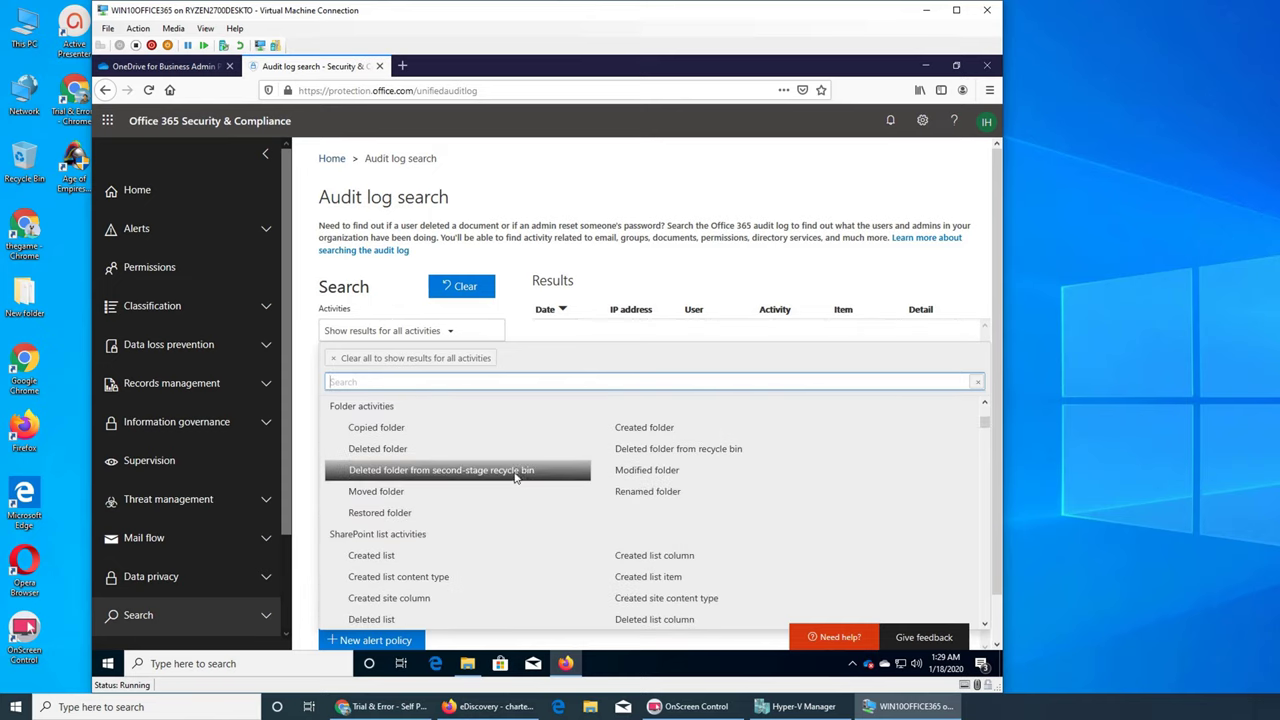
scroll(436, 531, "down", 2)
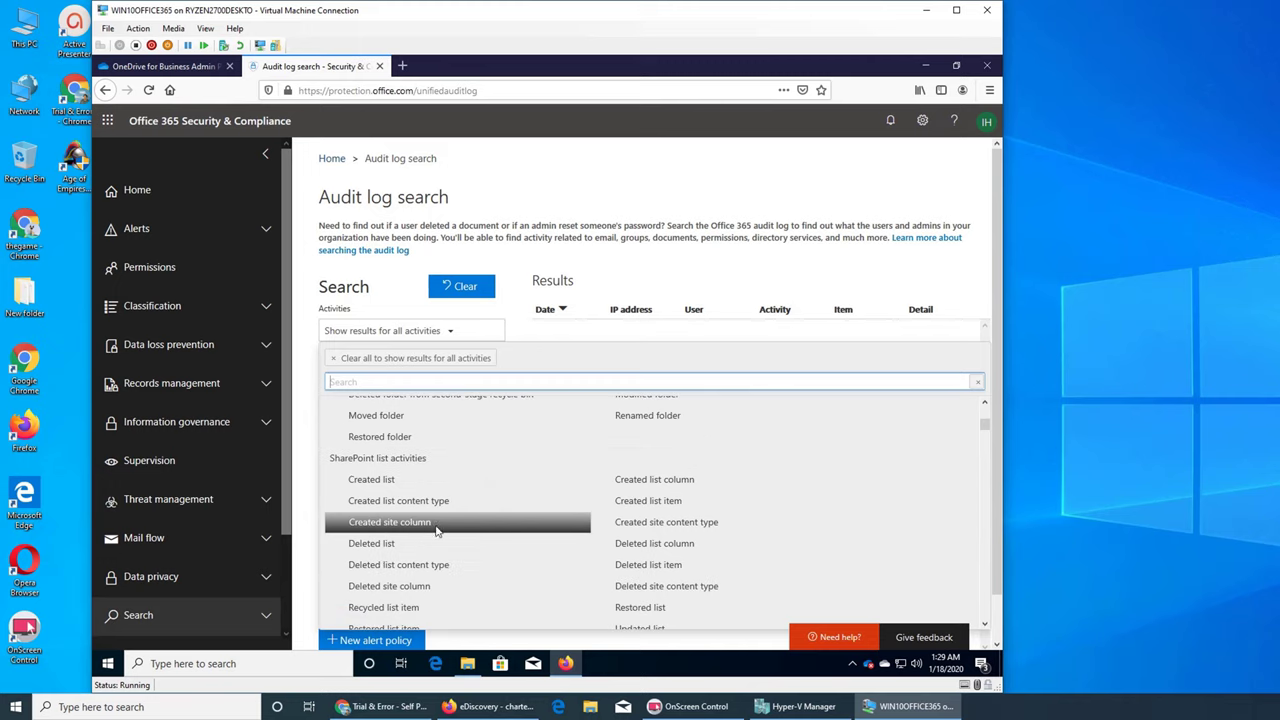
scroll(466, 527, "down", 1)
scroll(466, 527, "down", 6)
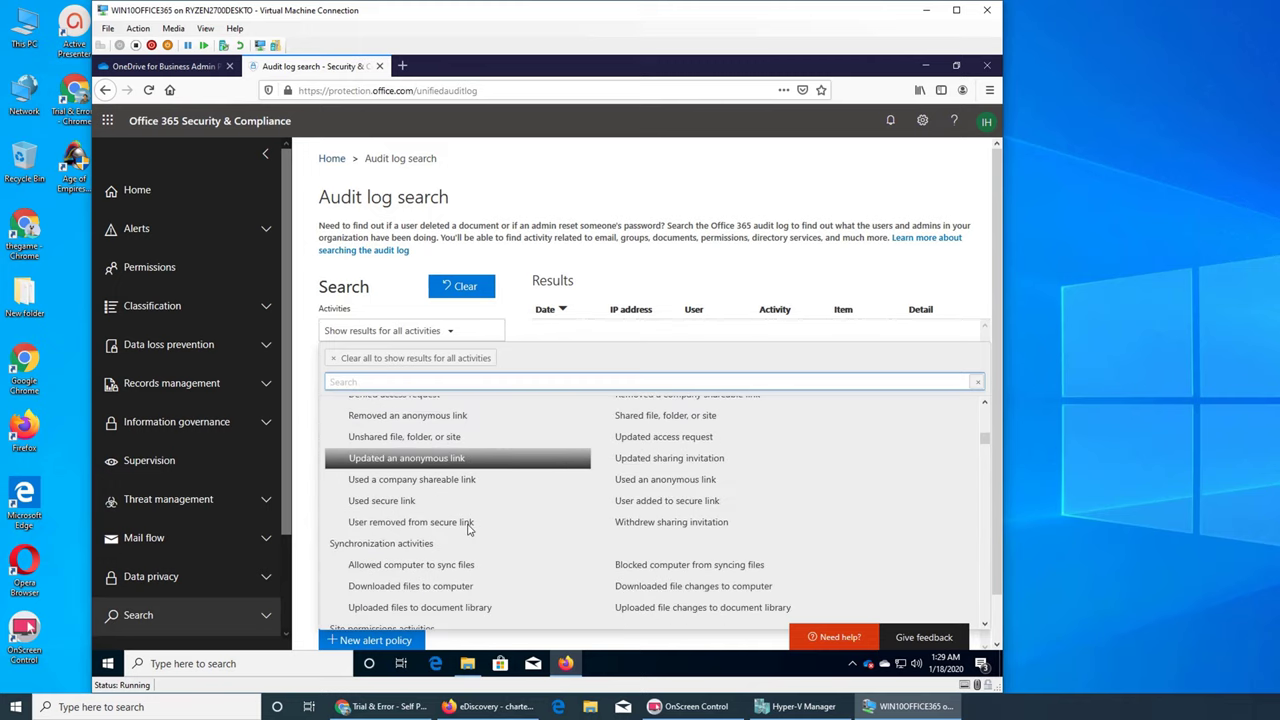
scroll(470, 530, "up", 3)
scroll(485, 510, "up", 2)
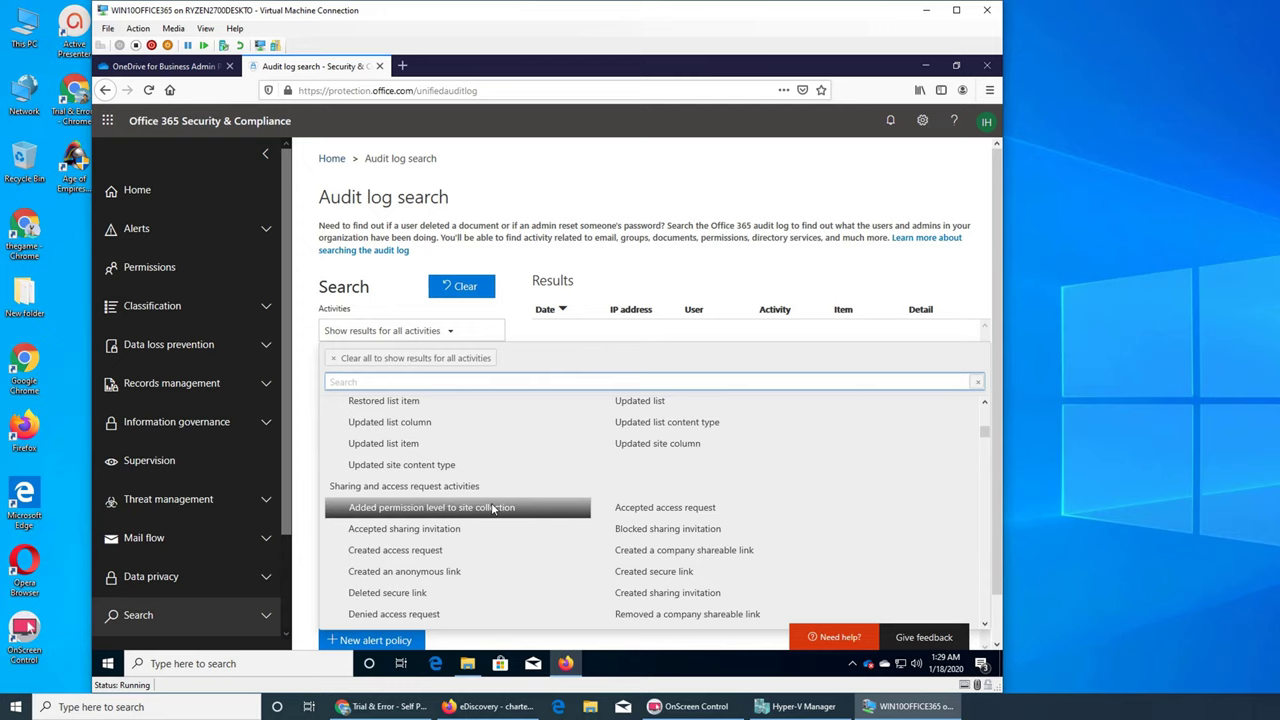
scroll(494, 508, "down", 2)
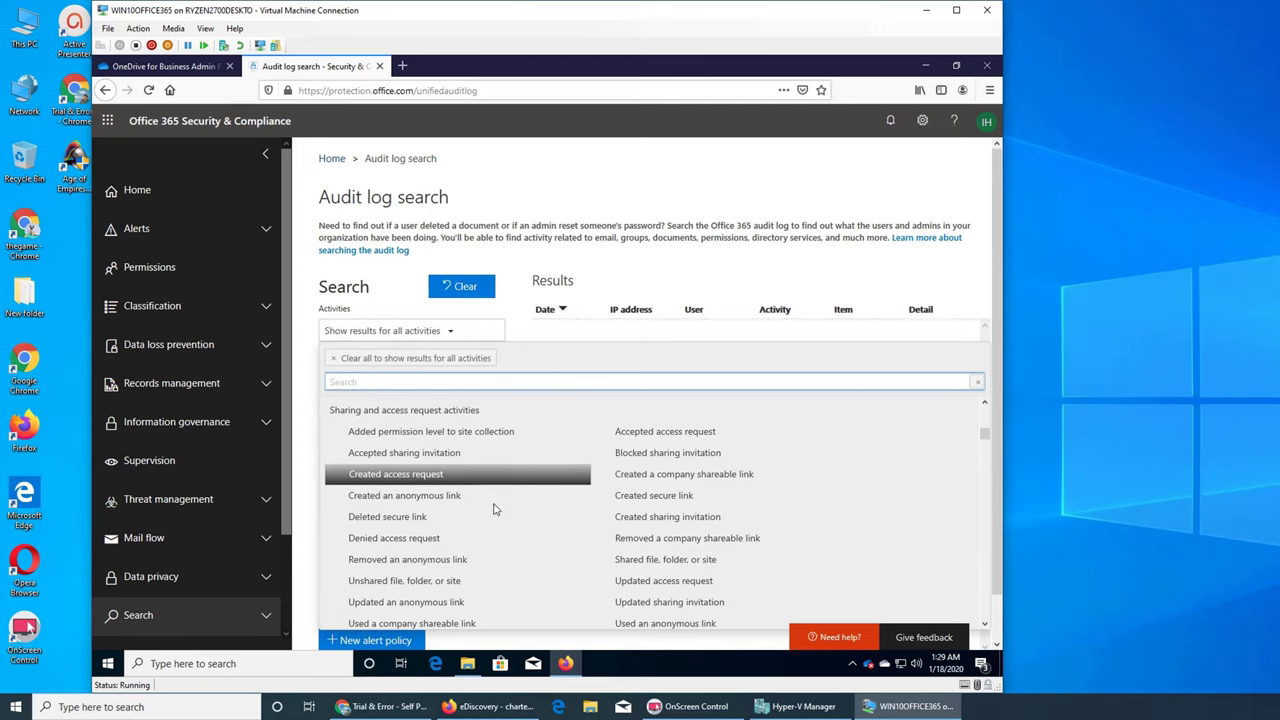
scroll(494, 522, "down", 1)
scroll(498, 526, "down", 4)
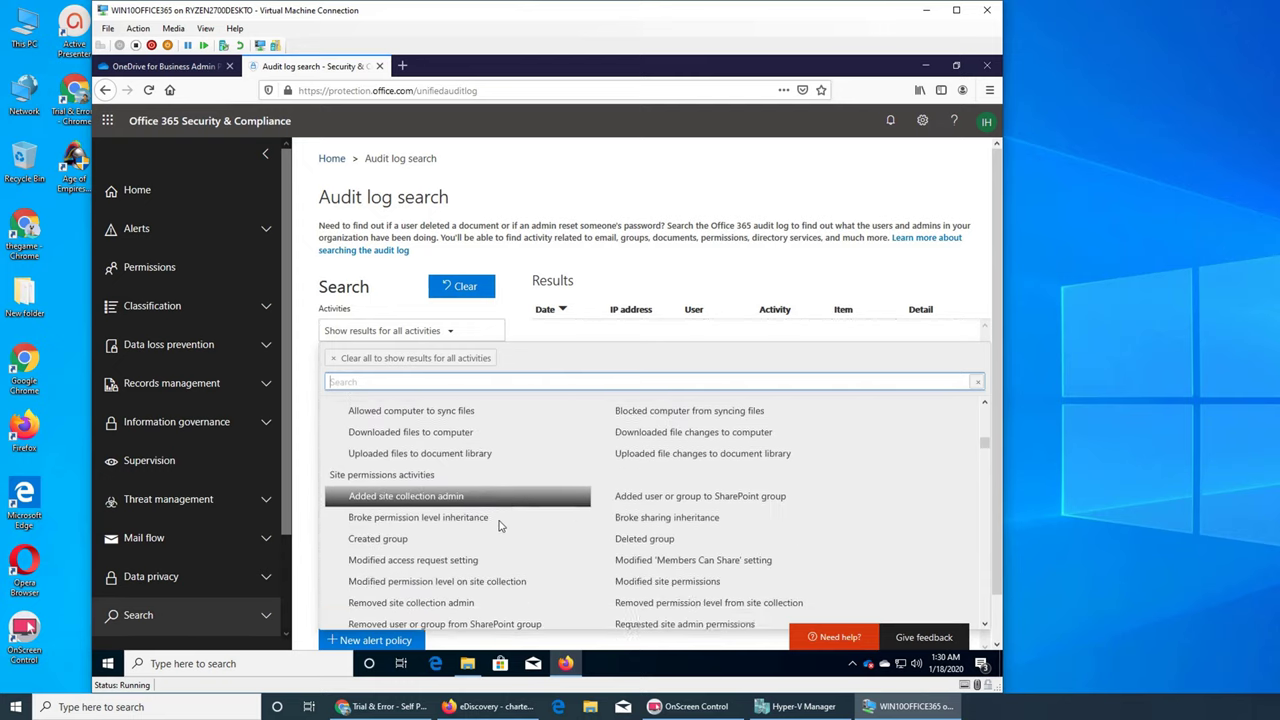
scroll(500, 524, "down", 2)
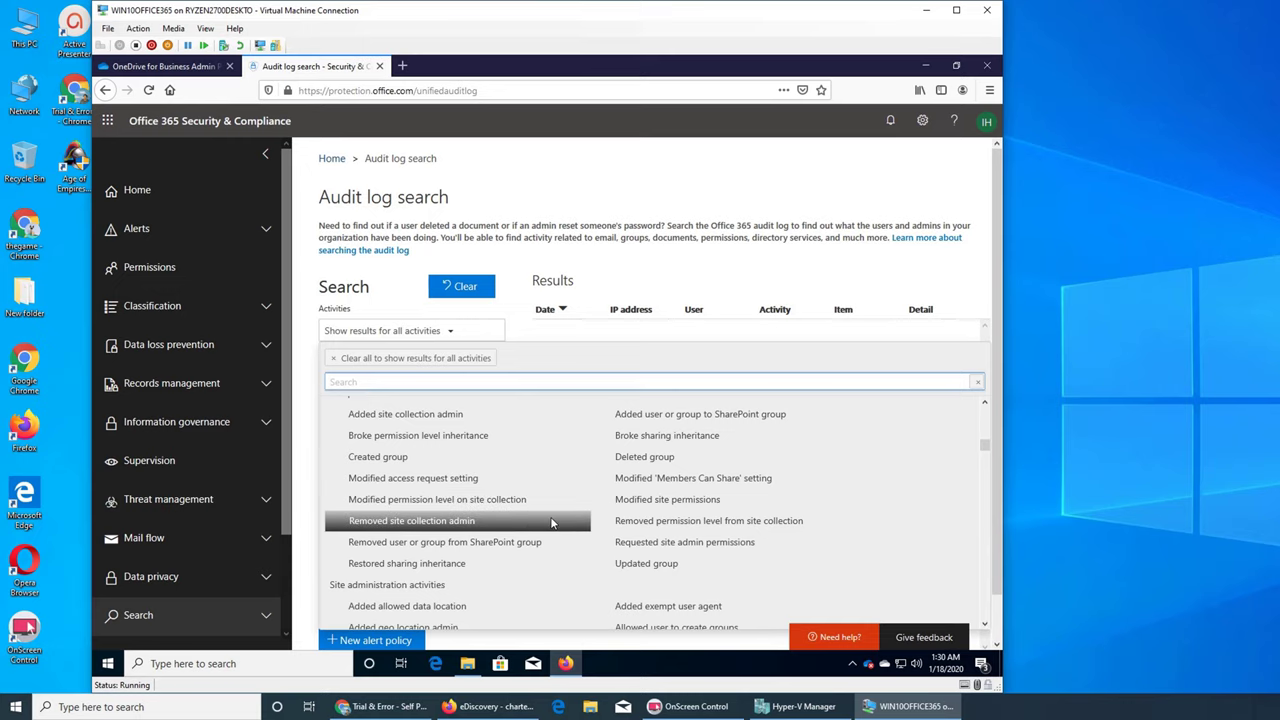
scroll(550, 525, "down", 3)
scroll(550, 520, "down", 3)
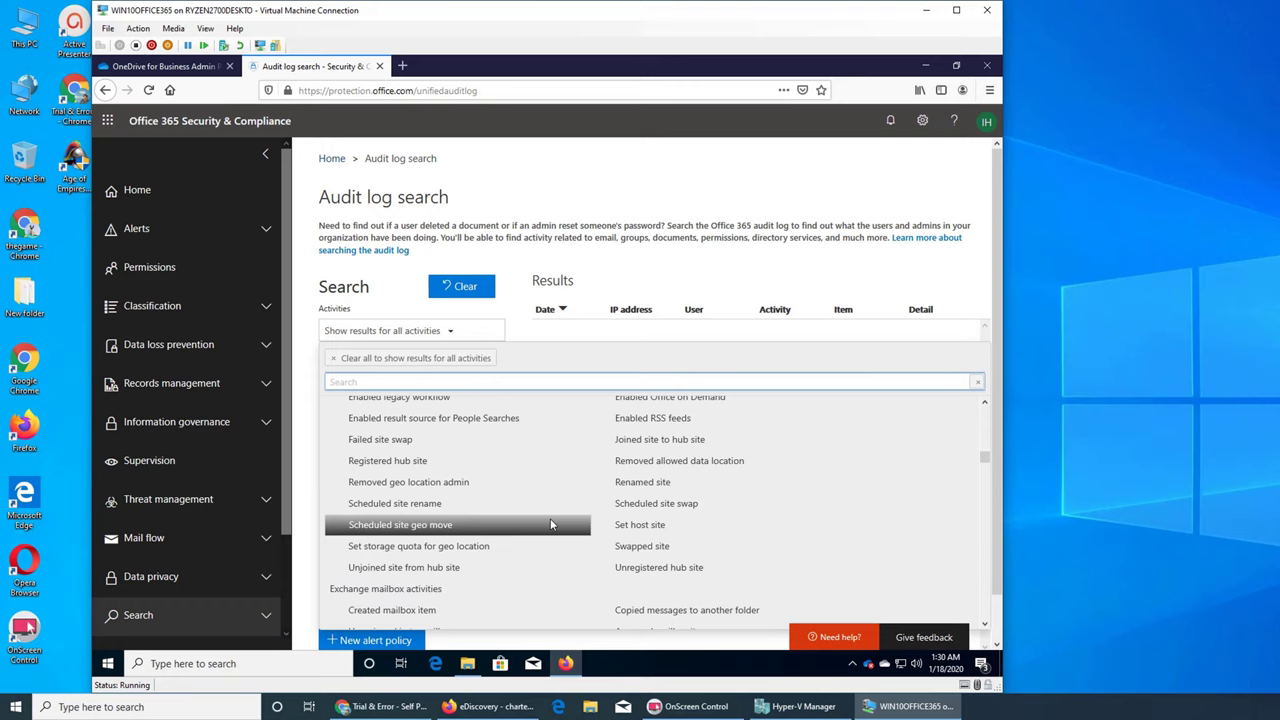
scroll(511, 536, "up", 2)
scroll(511, 536, "up", 1)
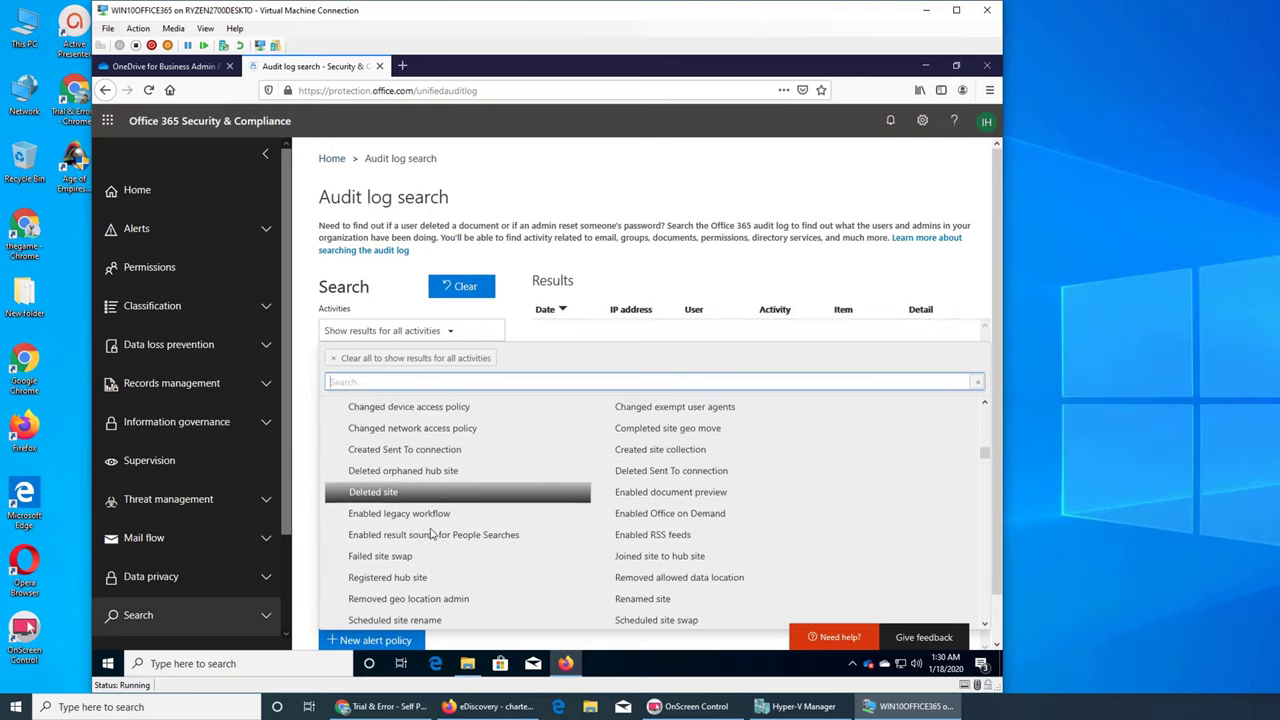
scroll(434, 534, "down", 4)
scroll(485, 520, "down", 2)
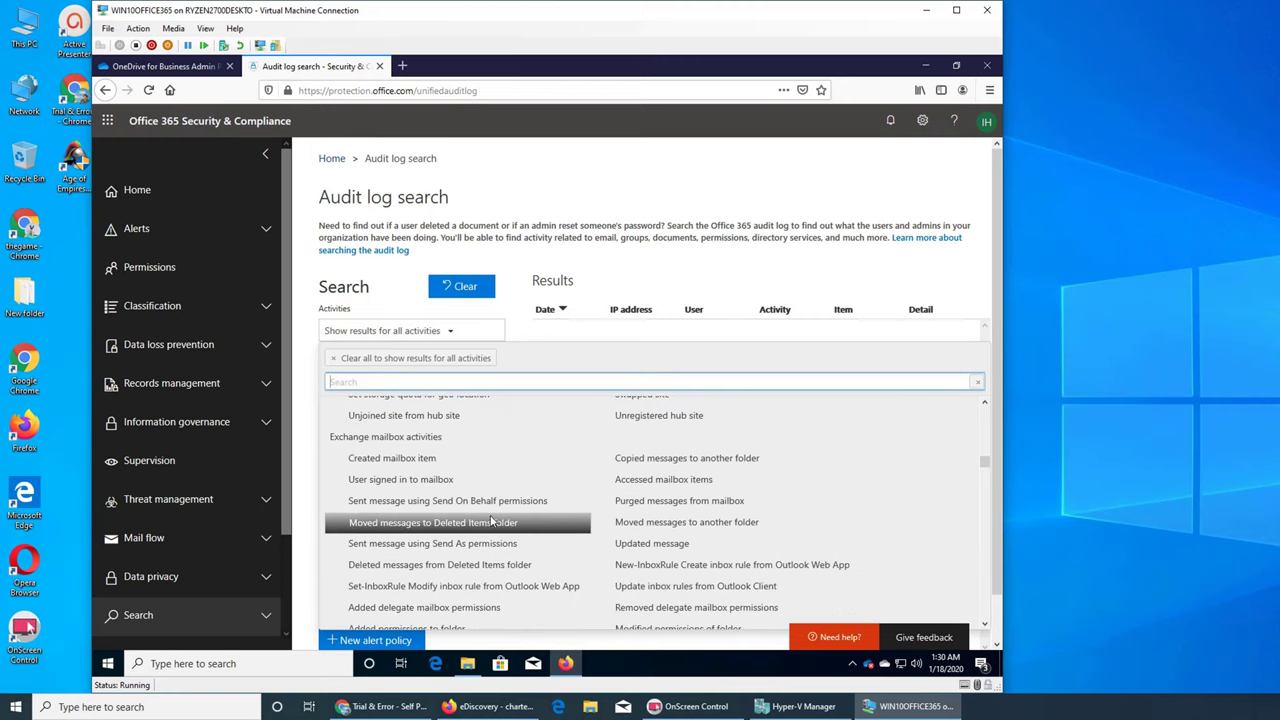
scroll(490, 520, "down", 2)
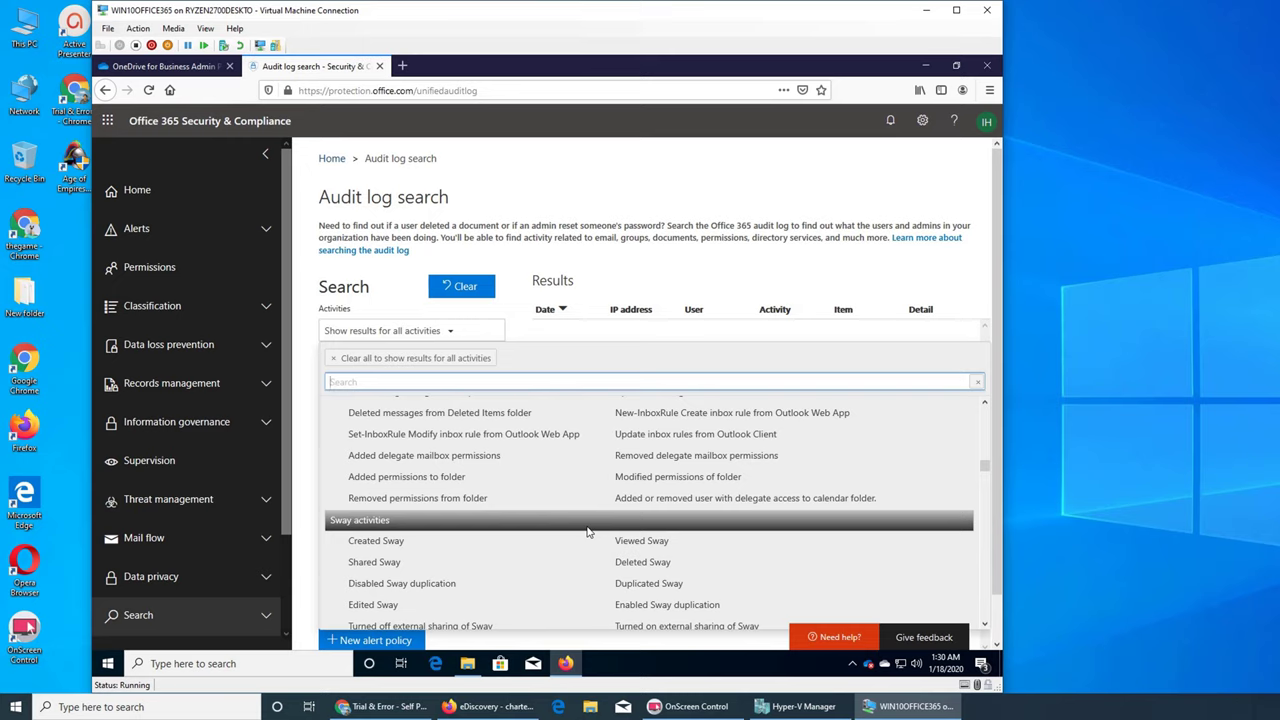
scroll(588, 532, "down", 3)
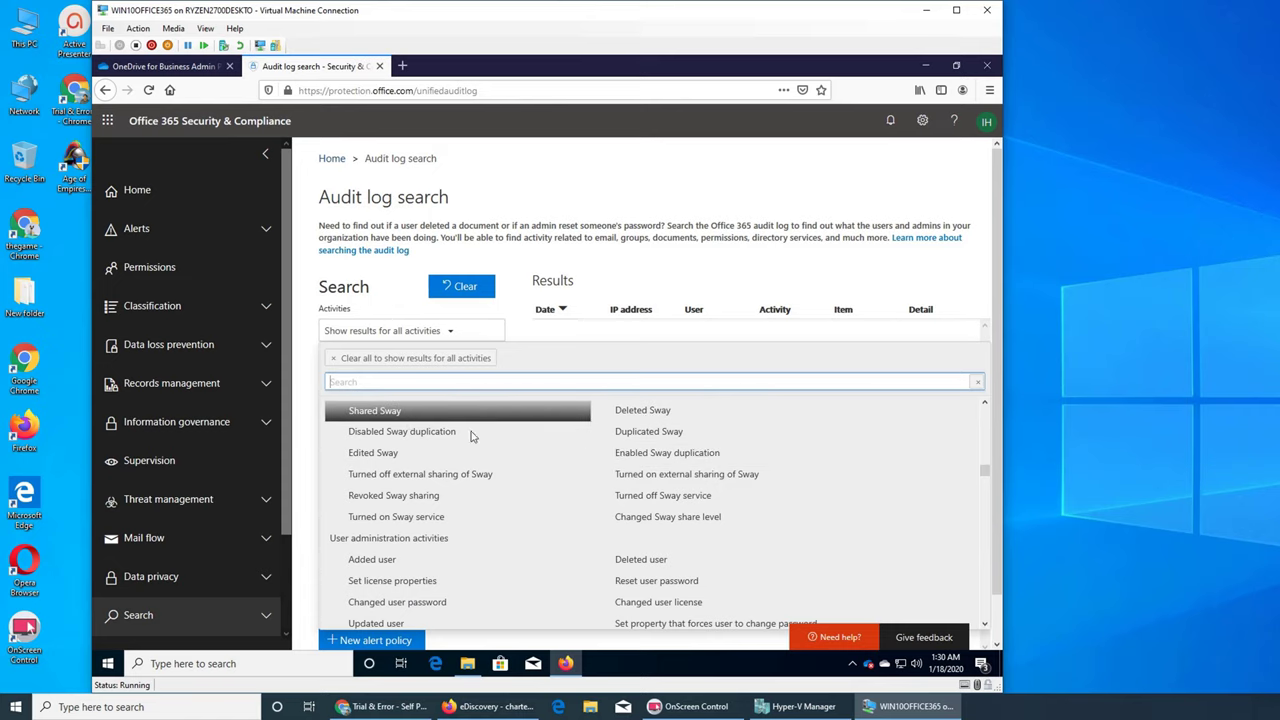
scroll(524, 503, "down", 1)
scroll(524, 503, "down", 3)
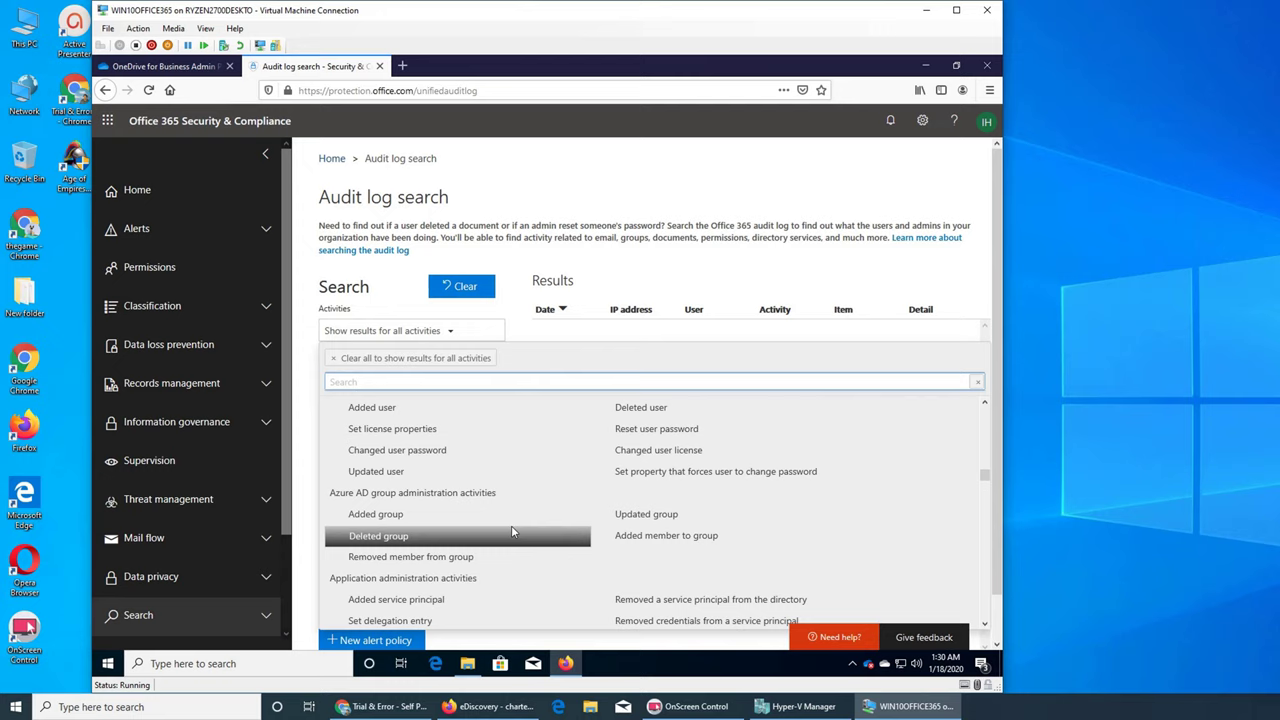
scroll(511, 528, "down", 2)
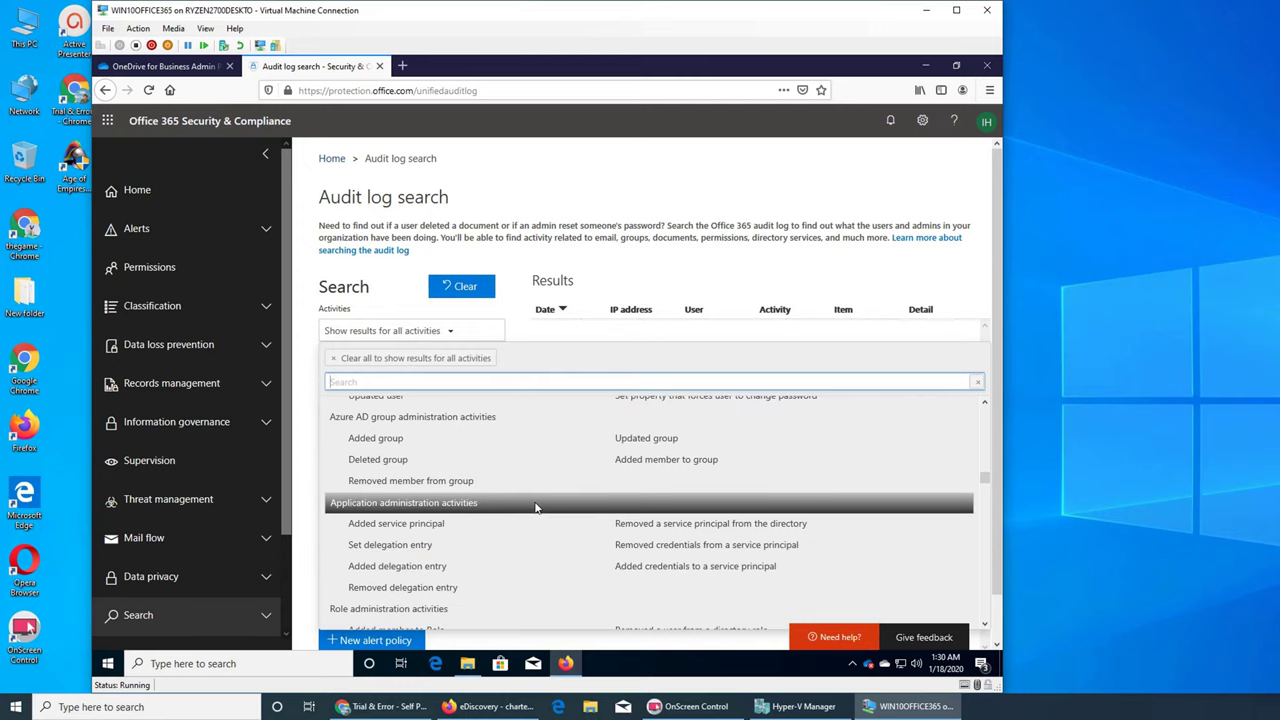
scroll(535, 507, "down", 5)
scroll(535, 507, "down", 3)
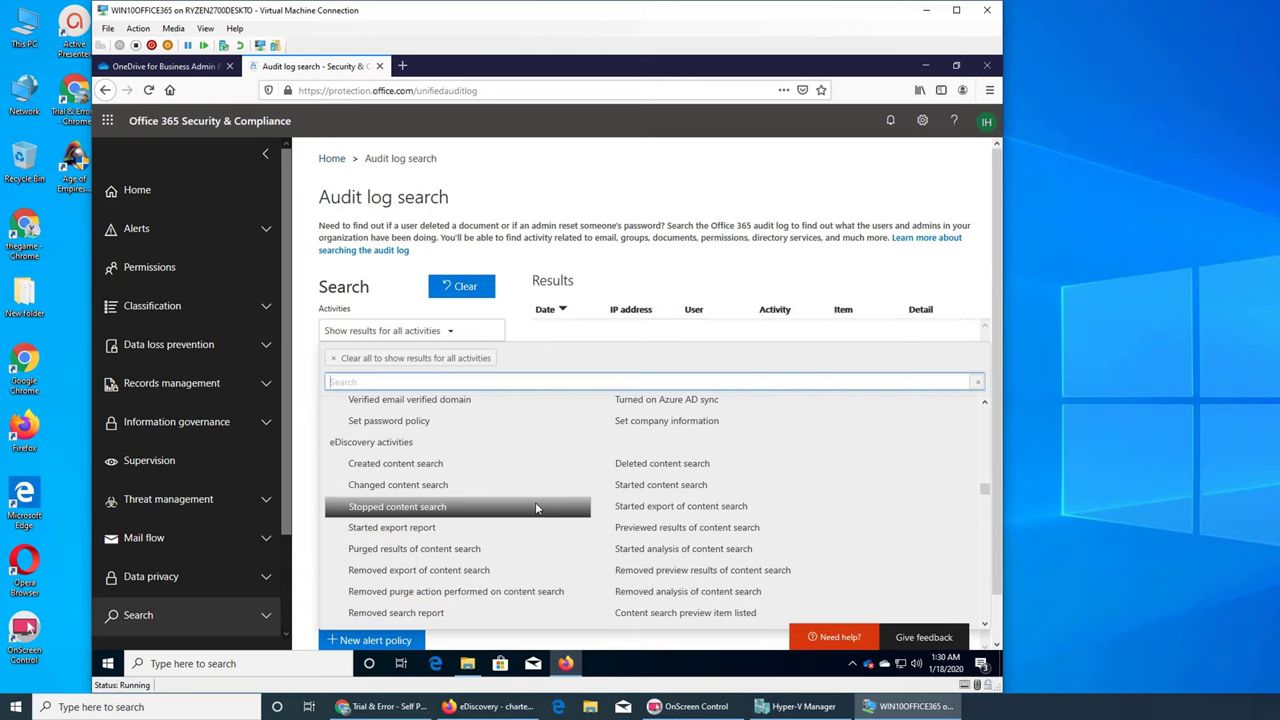
scroll(535, 507, "down", 5)
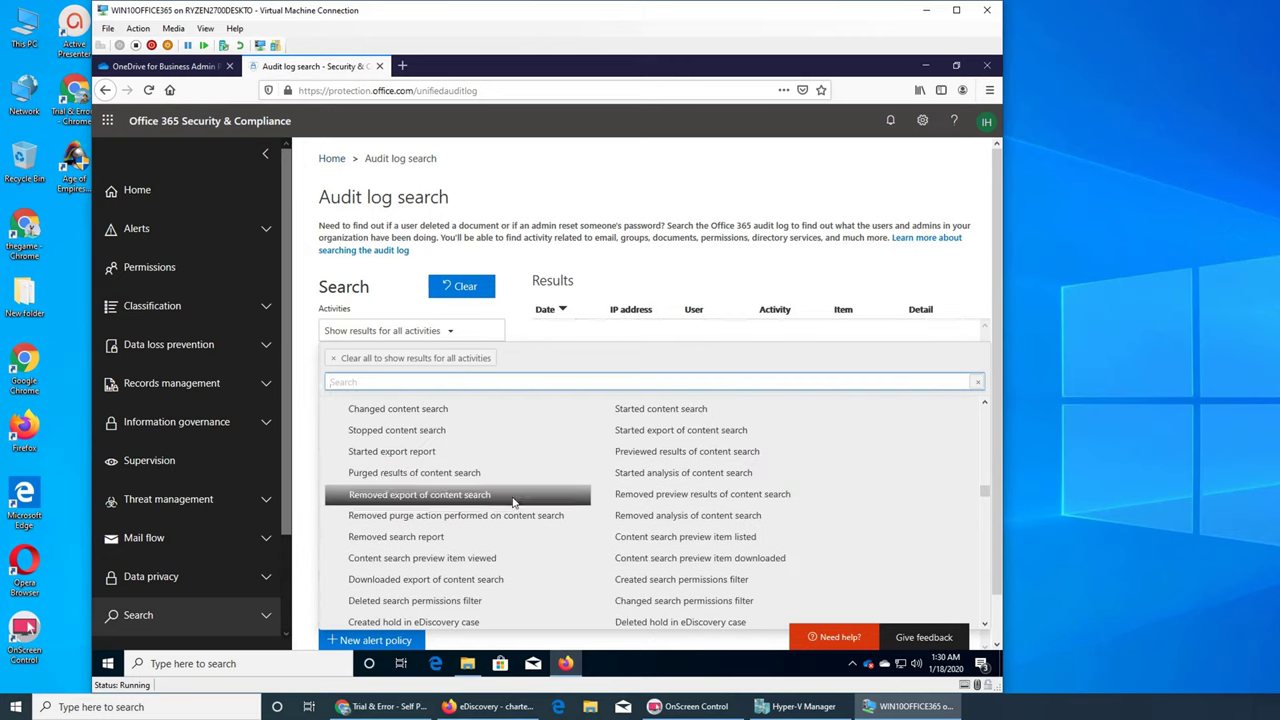
scroll(448, 485, "up", 1)
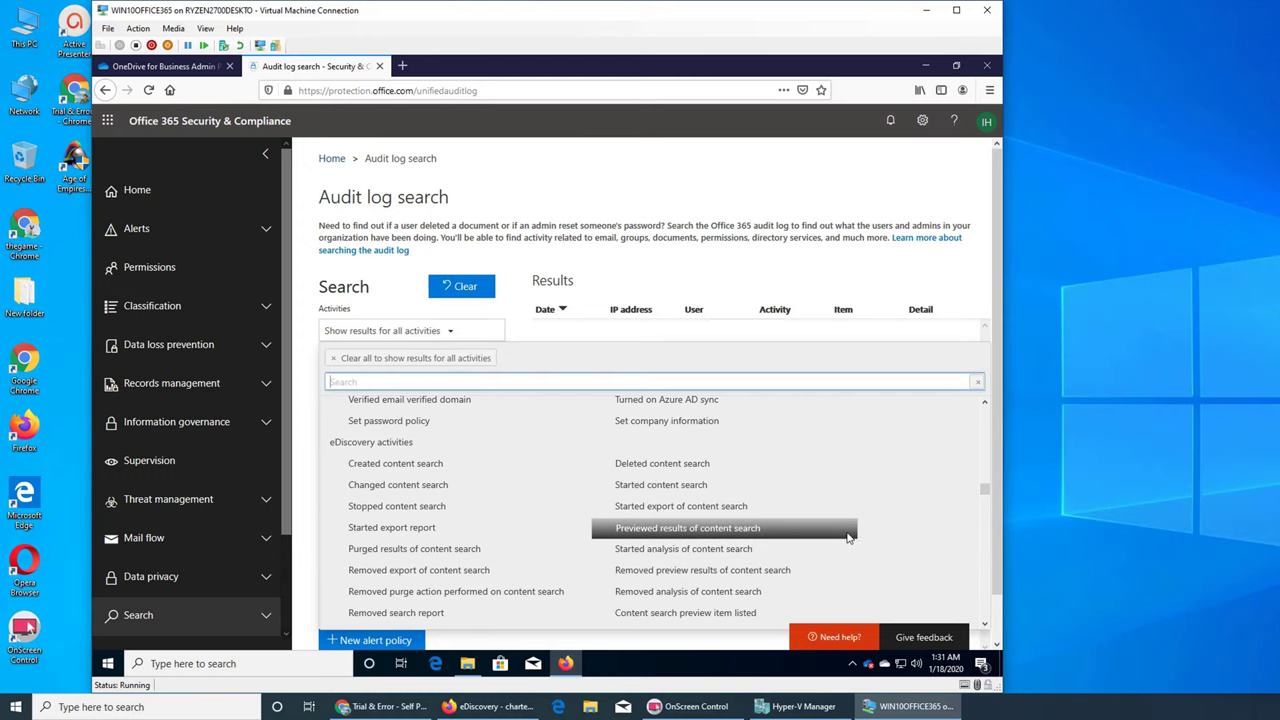
Scroll the activity list back to the File and page activities section.
scroll(843, 540, "down", 5)
scroll(848, 537, "down", 6)
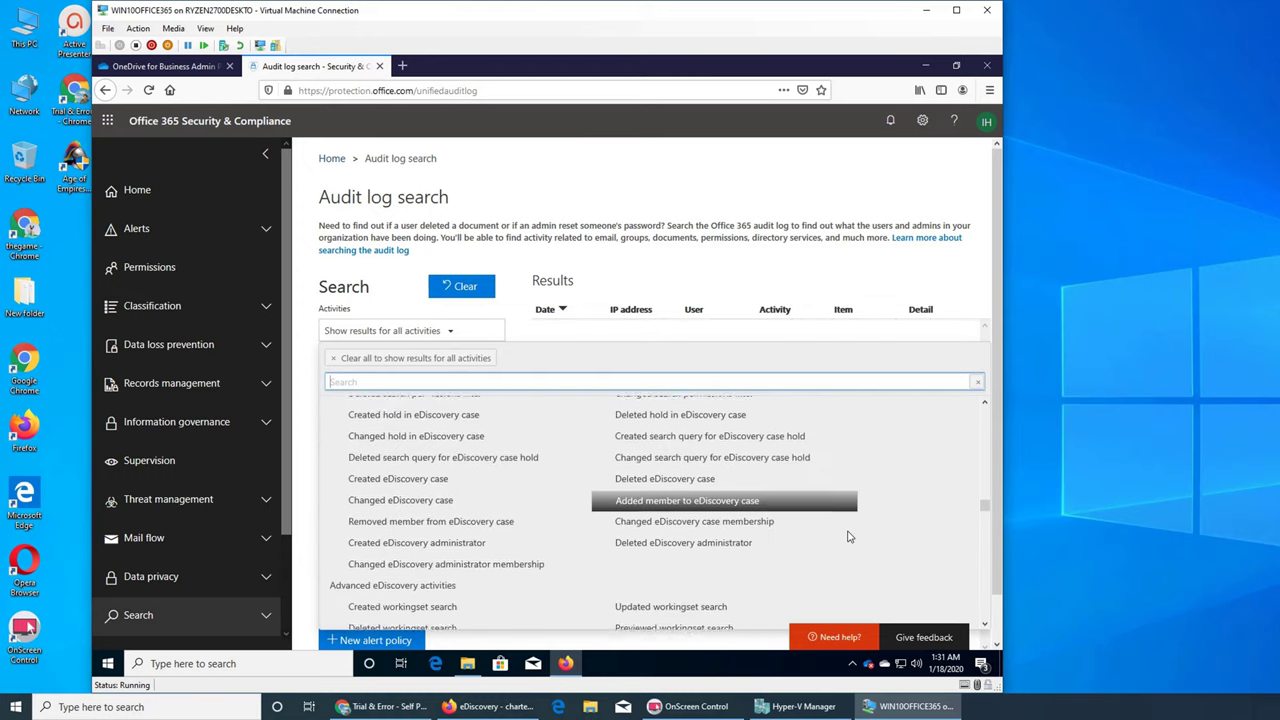
scroll(848, 537, "down", 4)
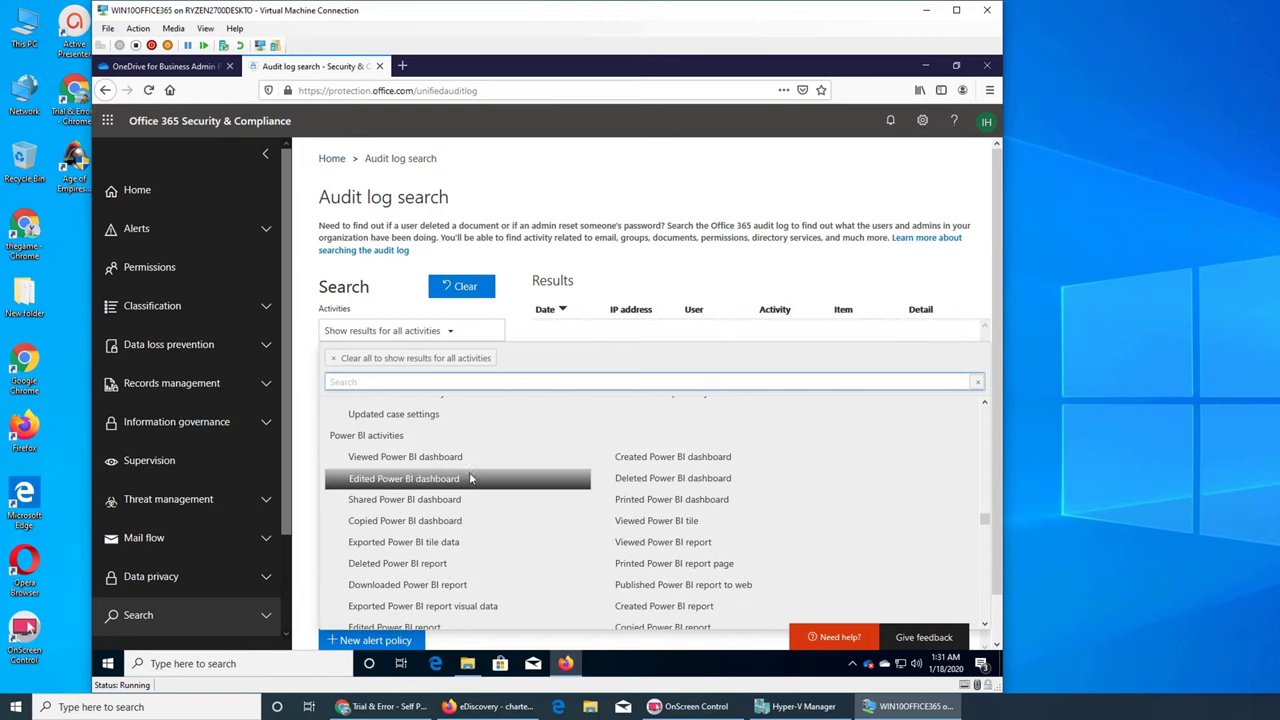
scroll(507, 510, "down", 4)
scroll(510, 510, "down", 4)
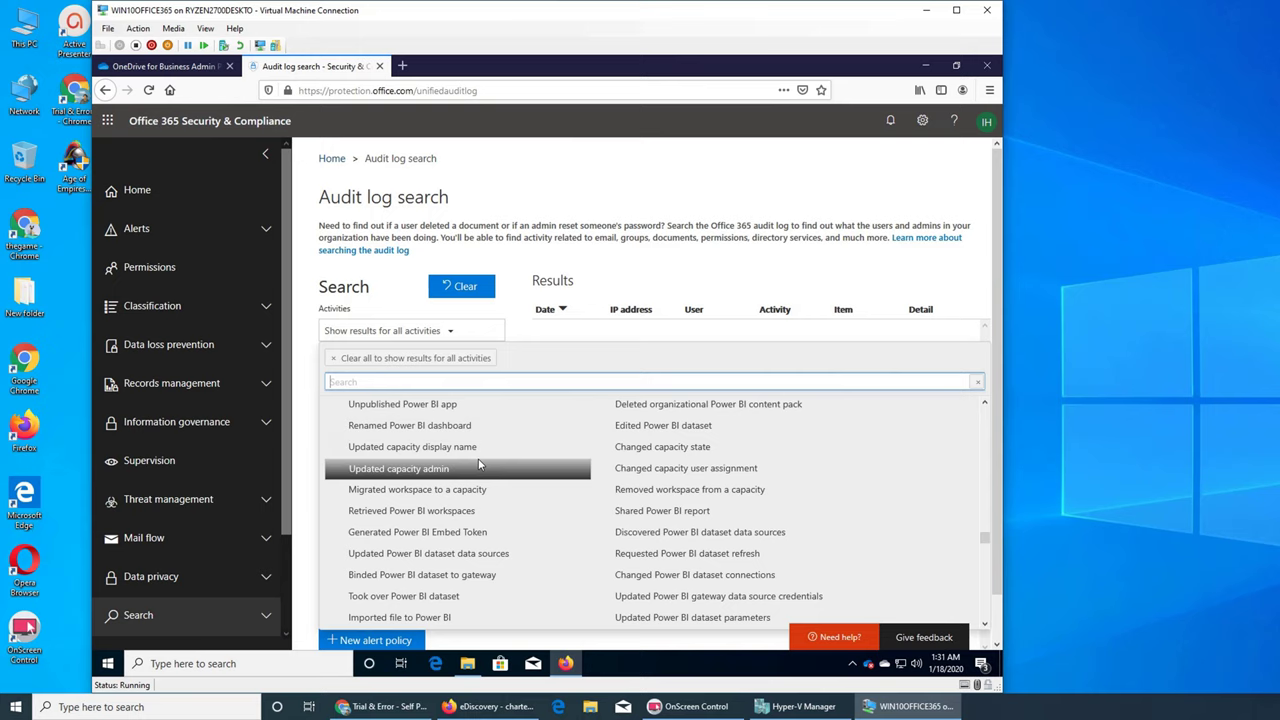
scroll(478, 462, "down", 10)
scroll(478, 462, "down", 3)
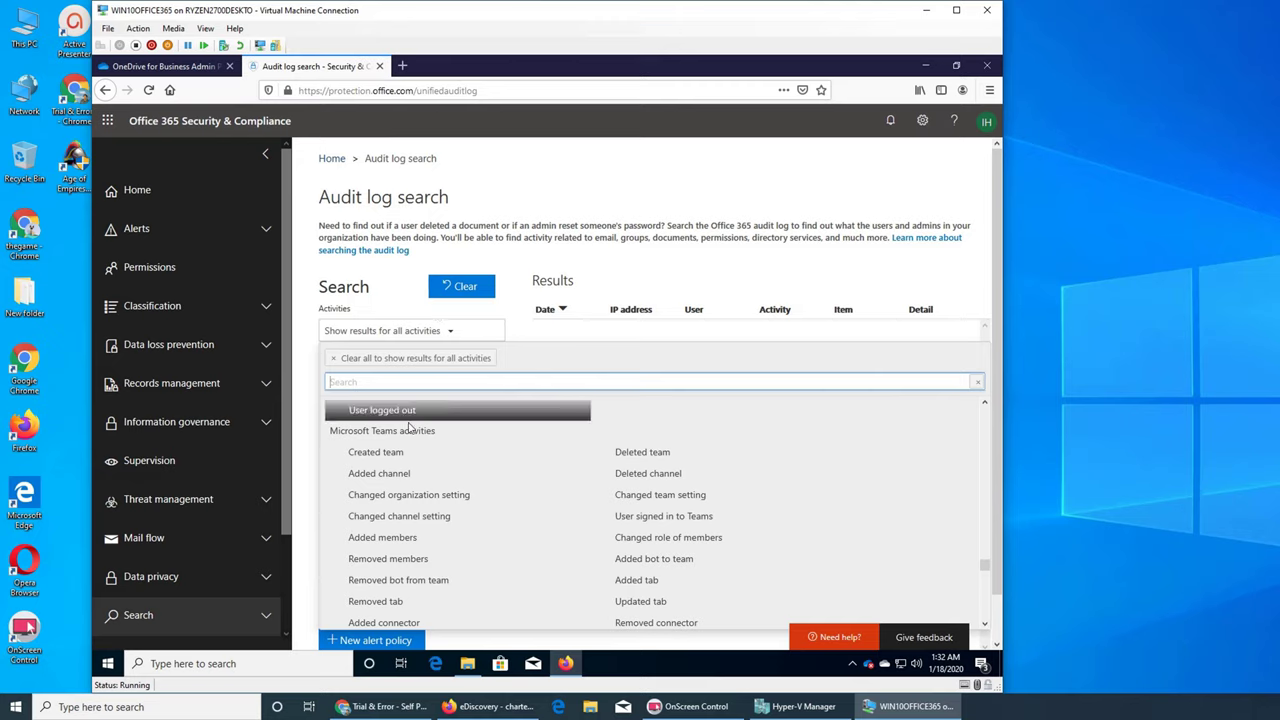
scroll(440, 458, "down", 2)
scroll(440, 458, "down", 10)
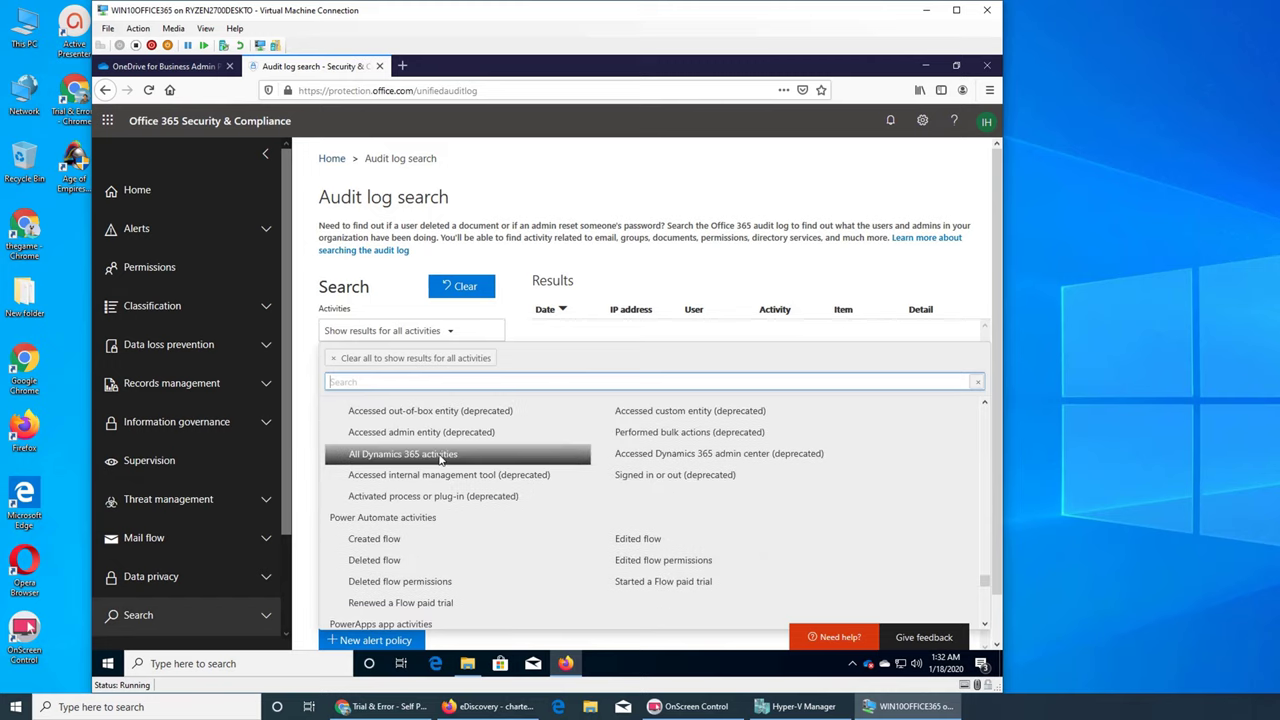
scroll(490, 460, "down", 5)
scroll(490, 465, "up", 14)
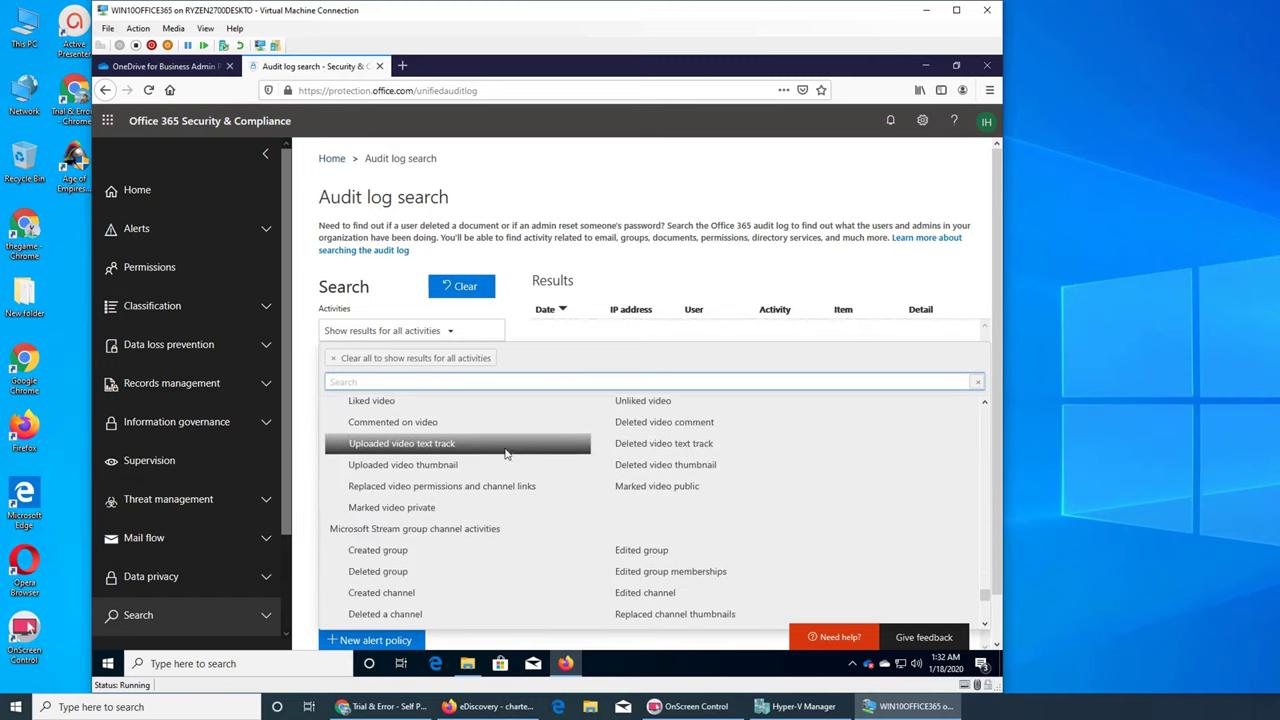
scroll(520, 510, "down", 10)
scroll(560, 540, "up", 3)
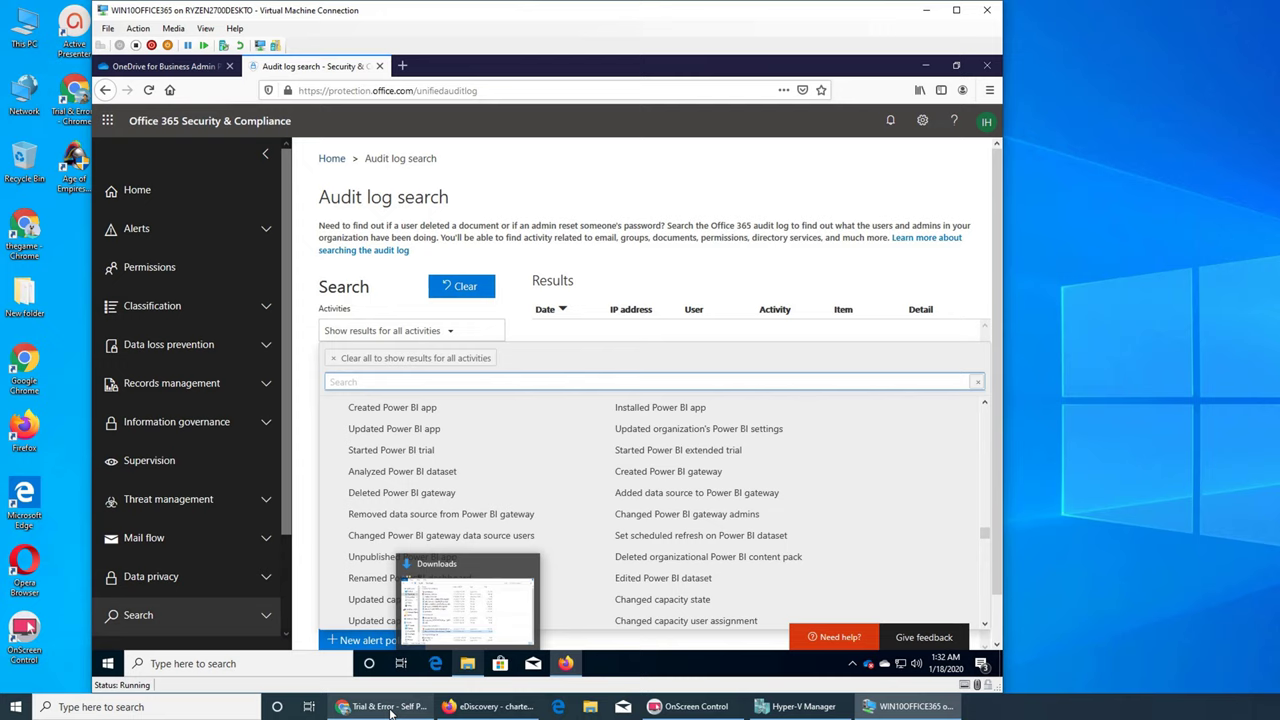
scroll(565, 548, "down", 15)
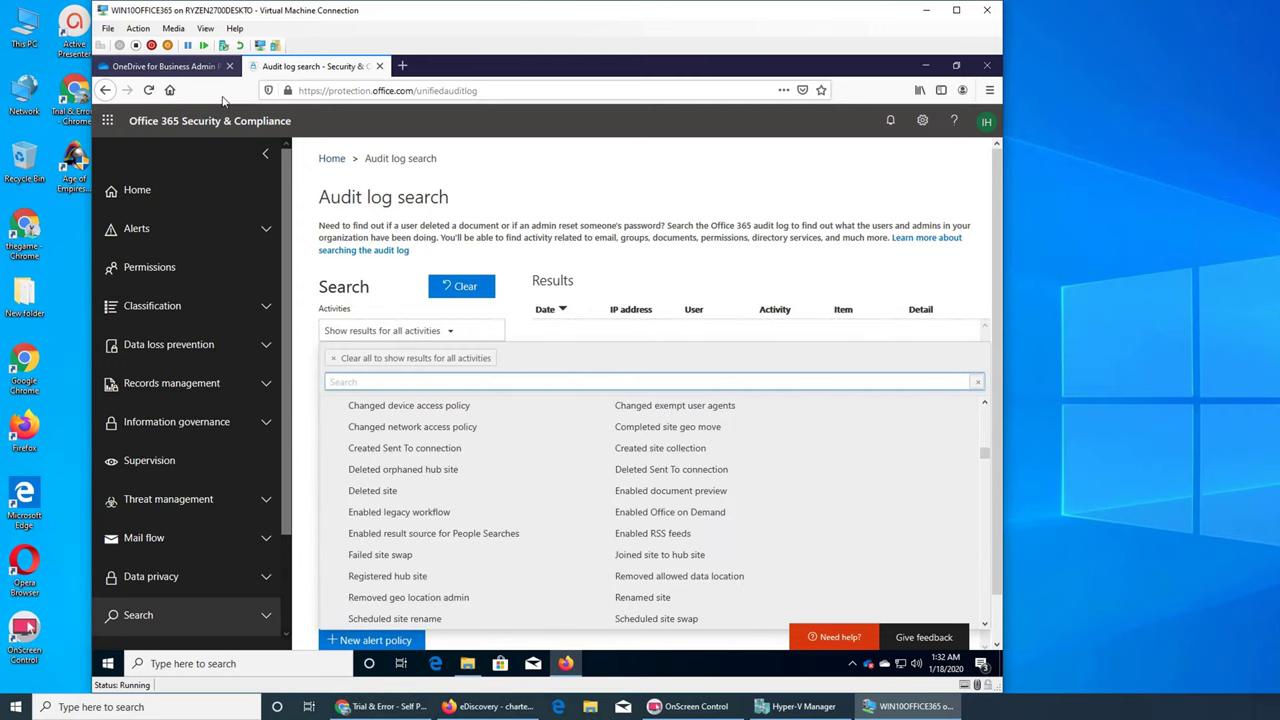
scroll(645, 525, "up", 5)
scroll(645, 525, "up", 10)
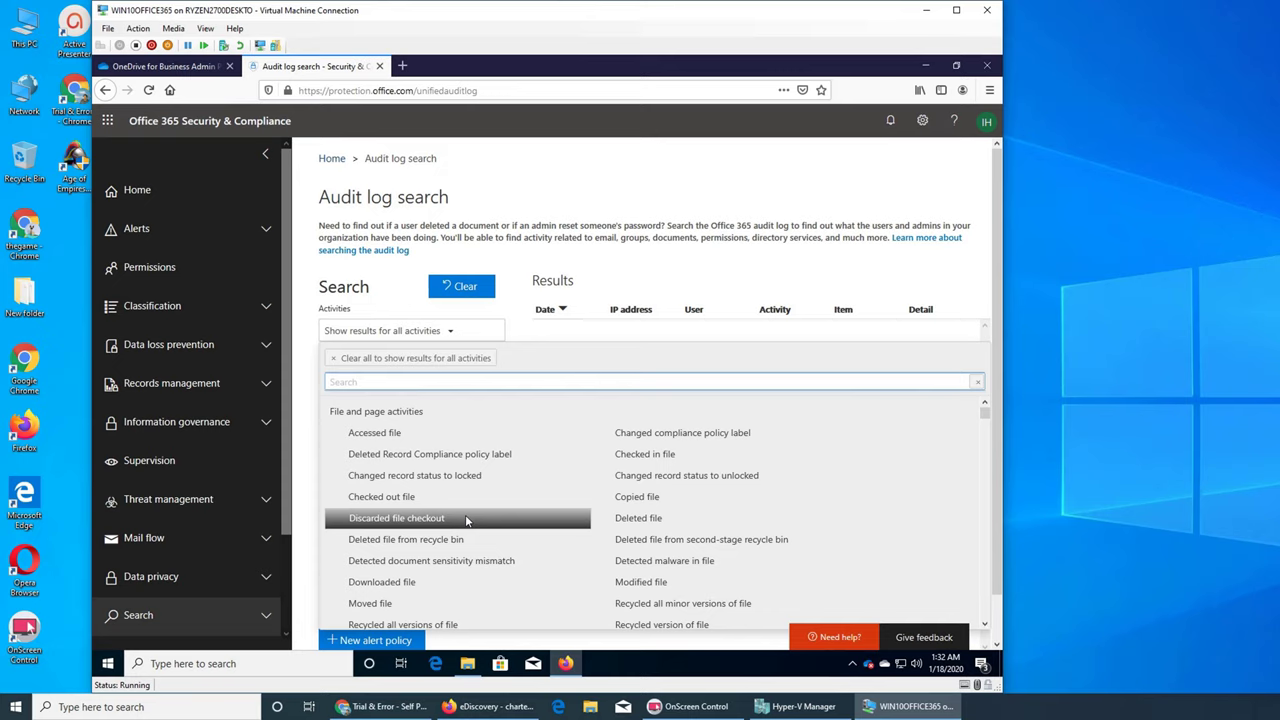
Set the Activities filter to Accessed file and close the list.
left_click(488, 497)
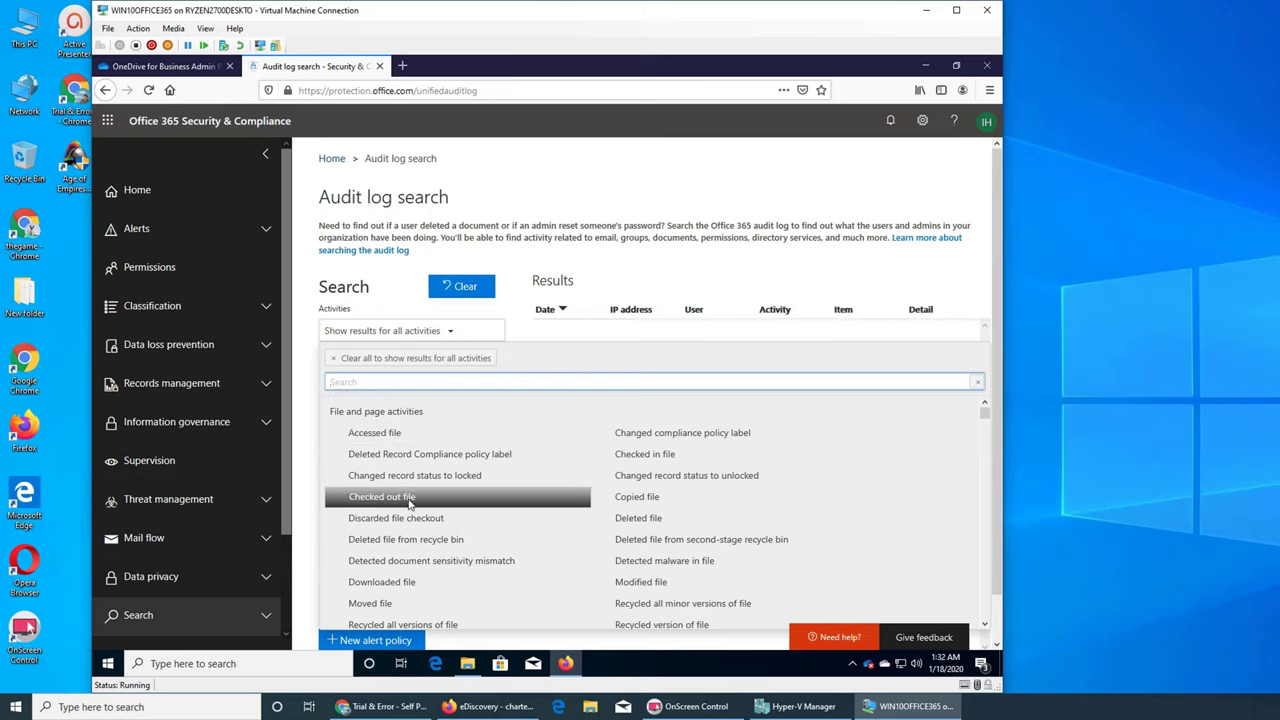
scroll(459, 504, "down", 2)
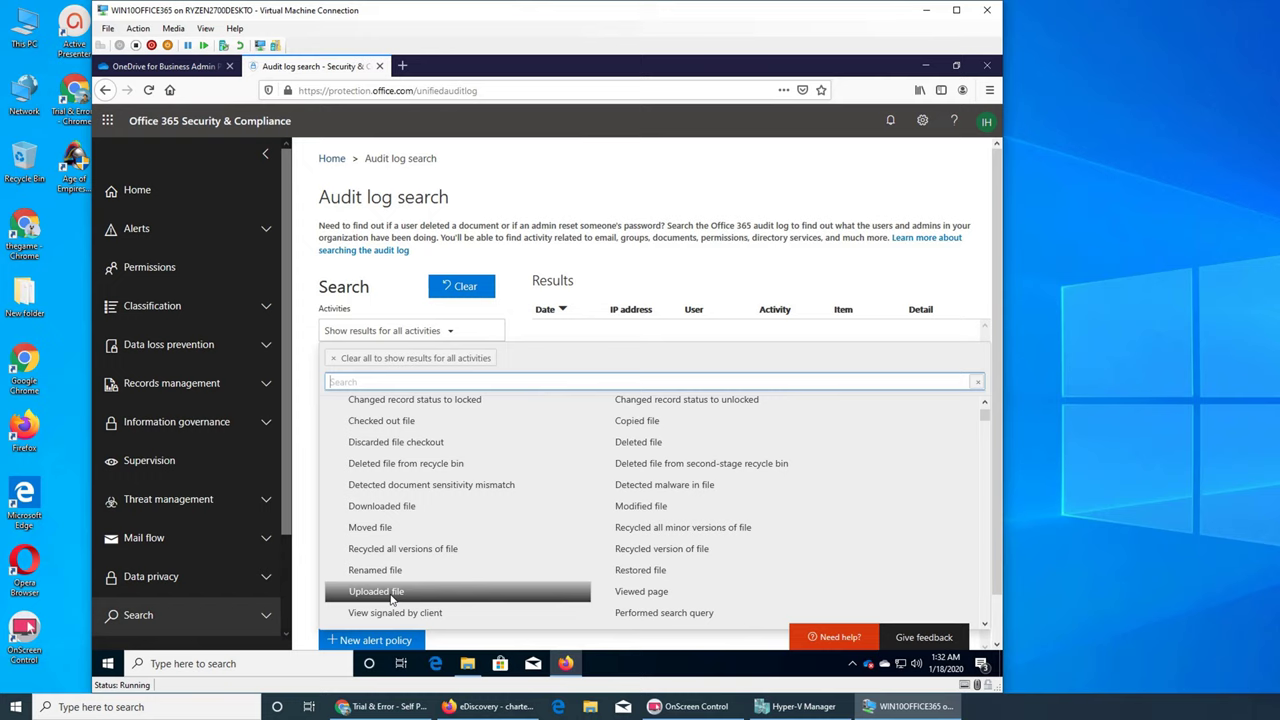
scroll(403, 595, "up", 2)
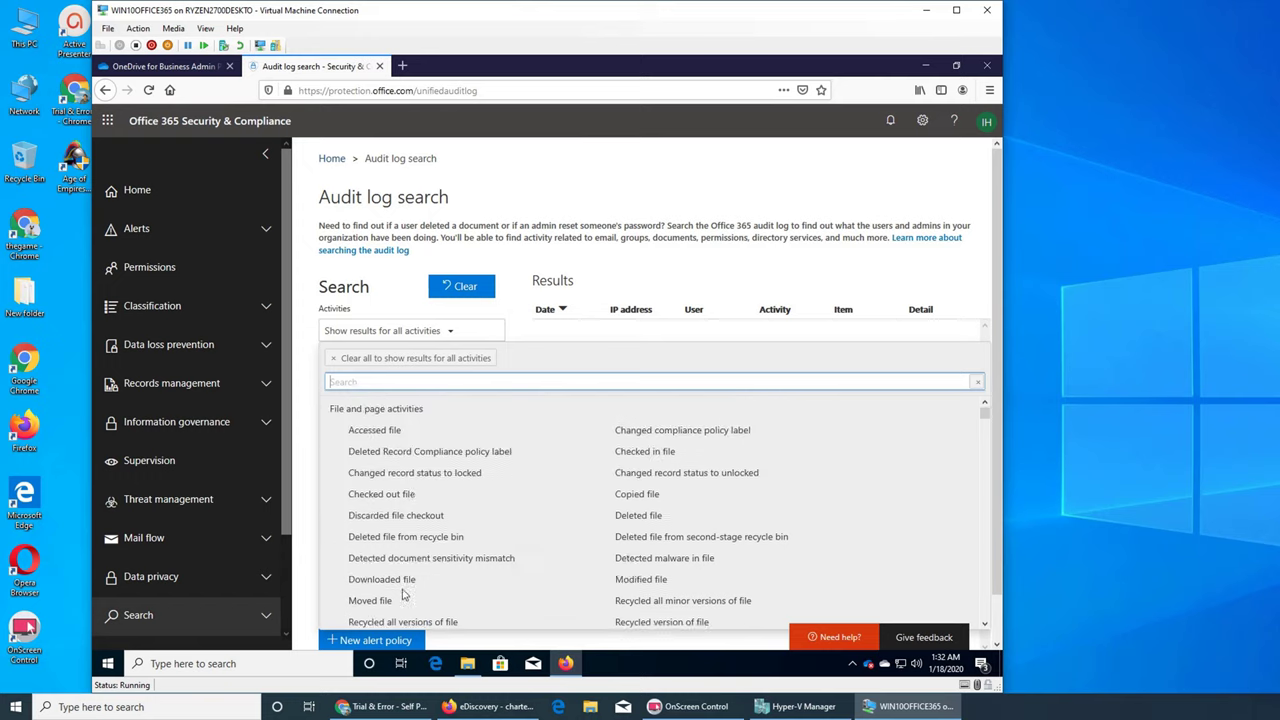
left_click(386, 432)
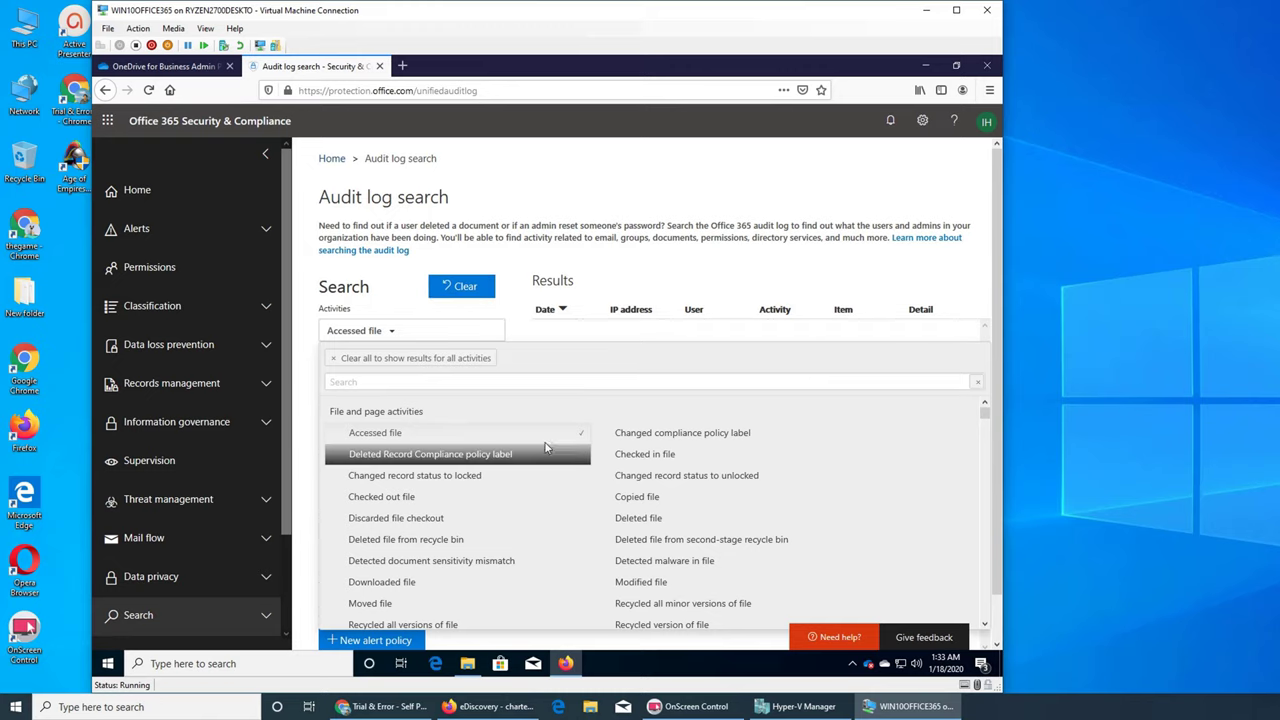
left_click(595, 338)
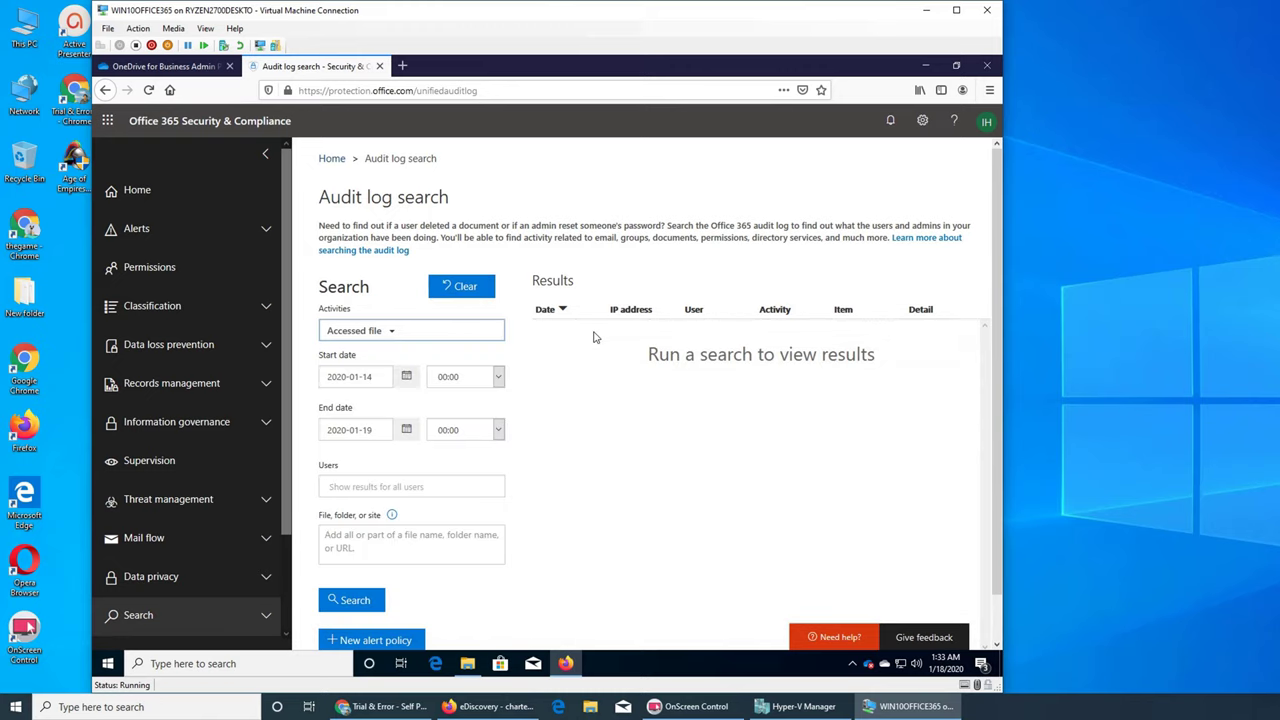
left_click(408, 377)
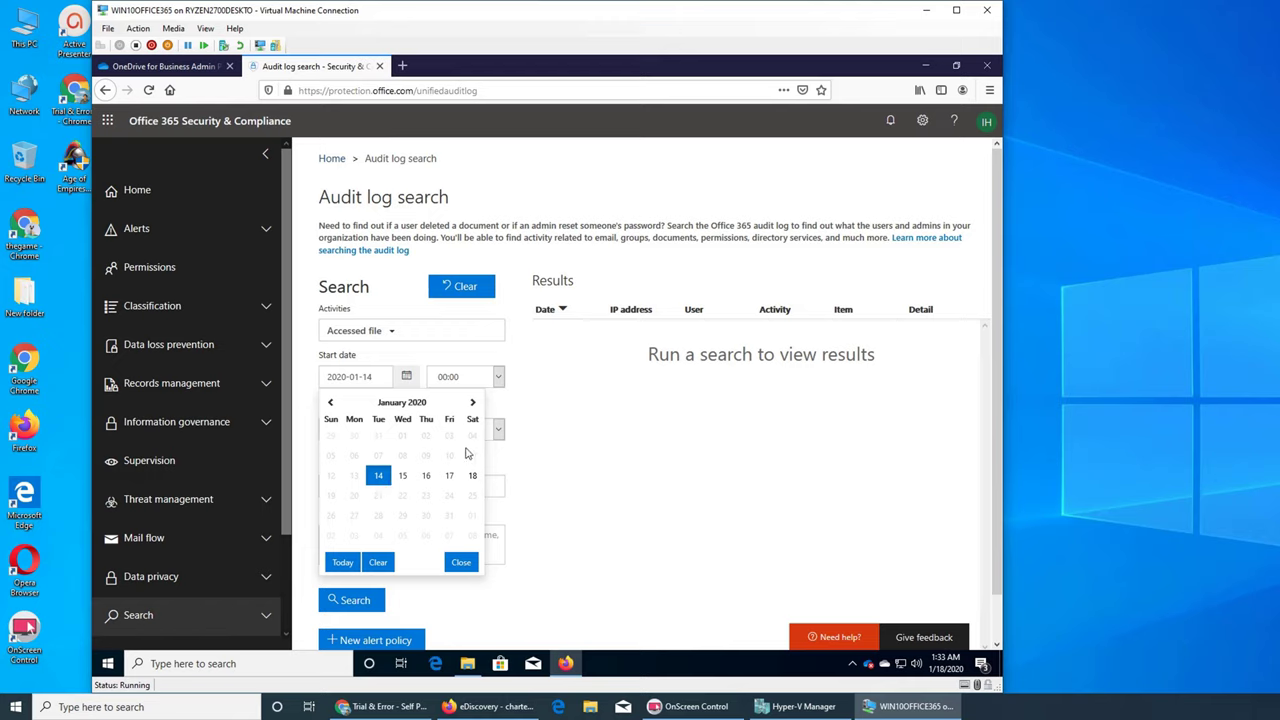
left_click(540, 466)
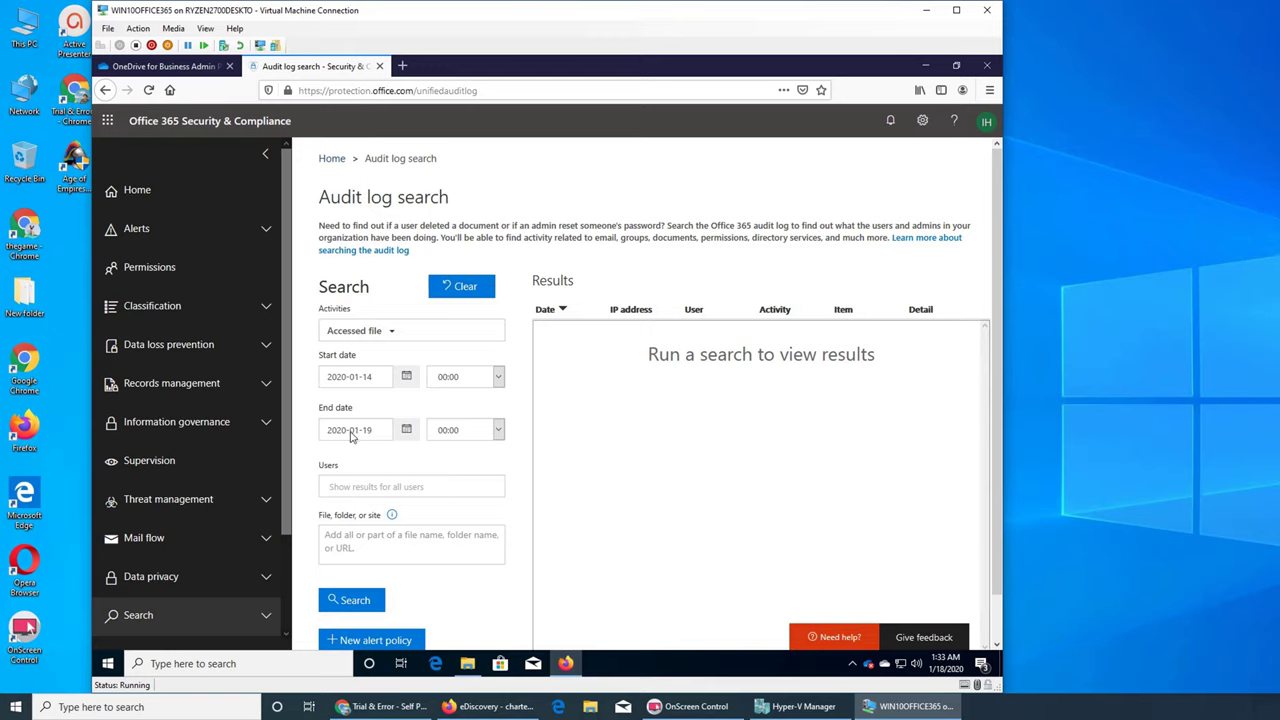
left_click(406, 432)
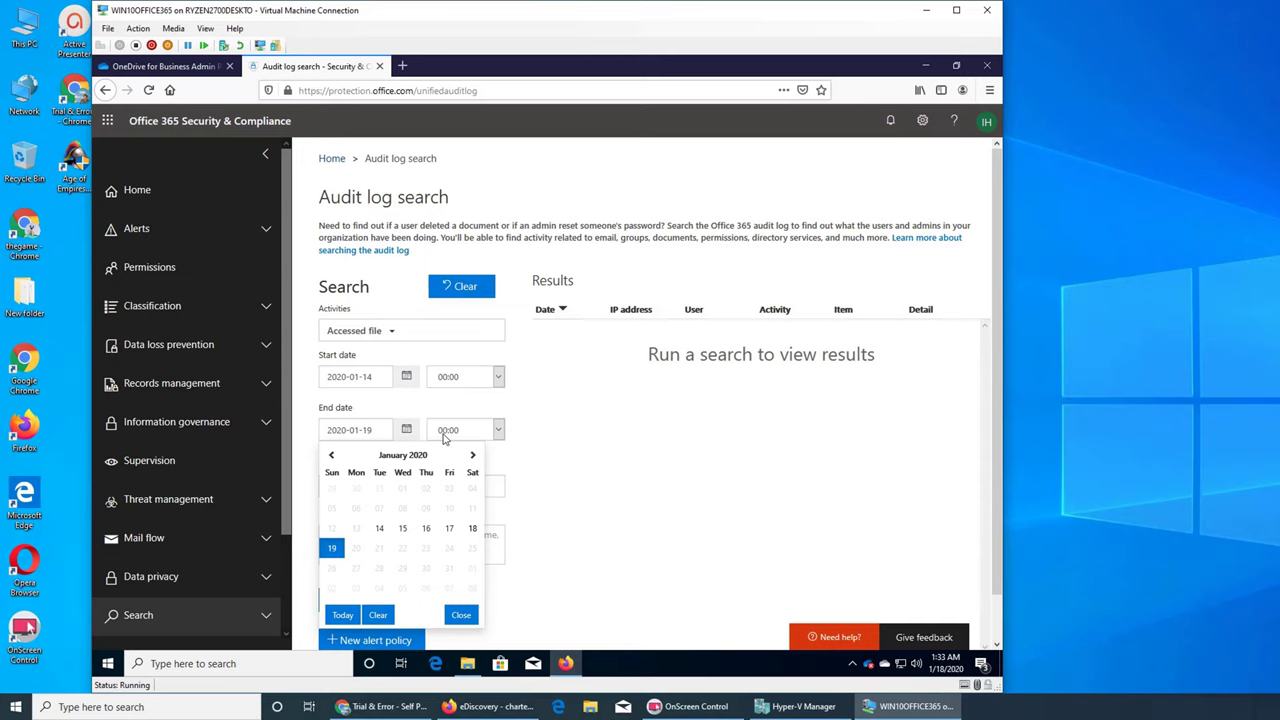
left_click(428, 408)
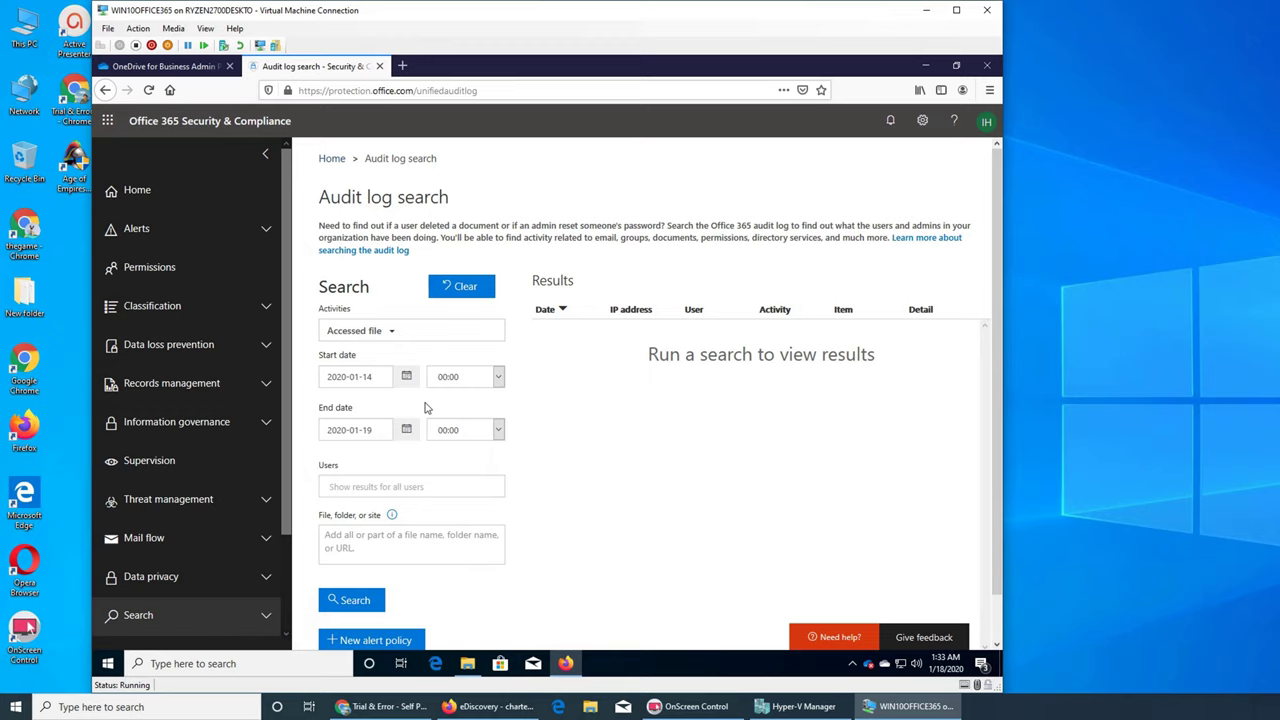
left_click(415, 488)
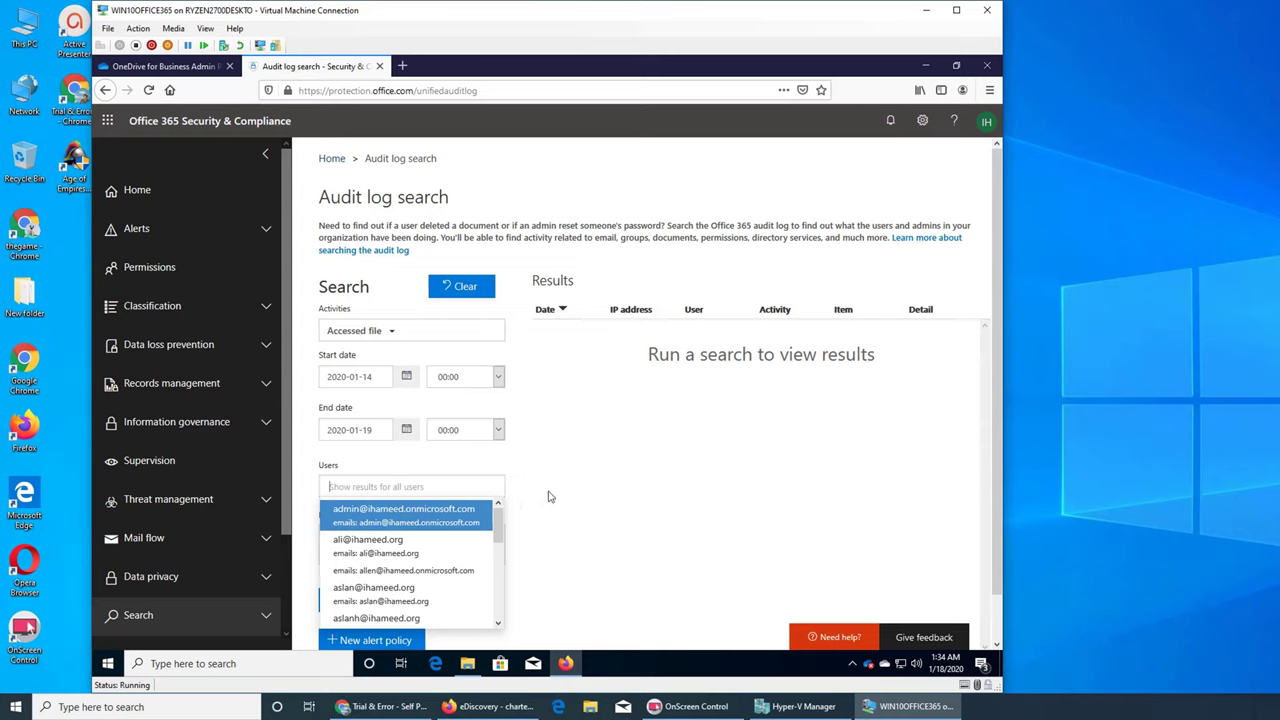
left_click(548, 496)
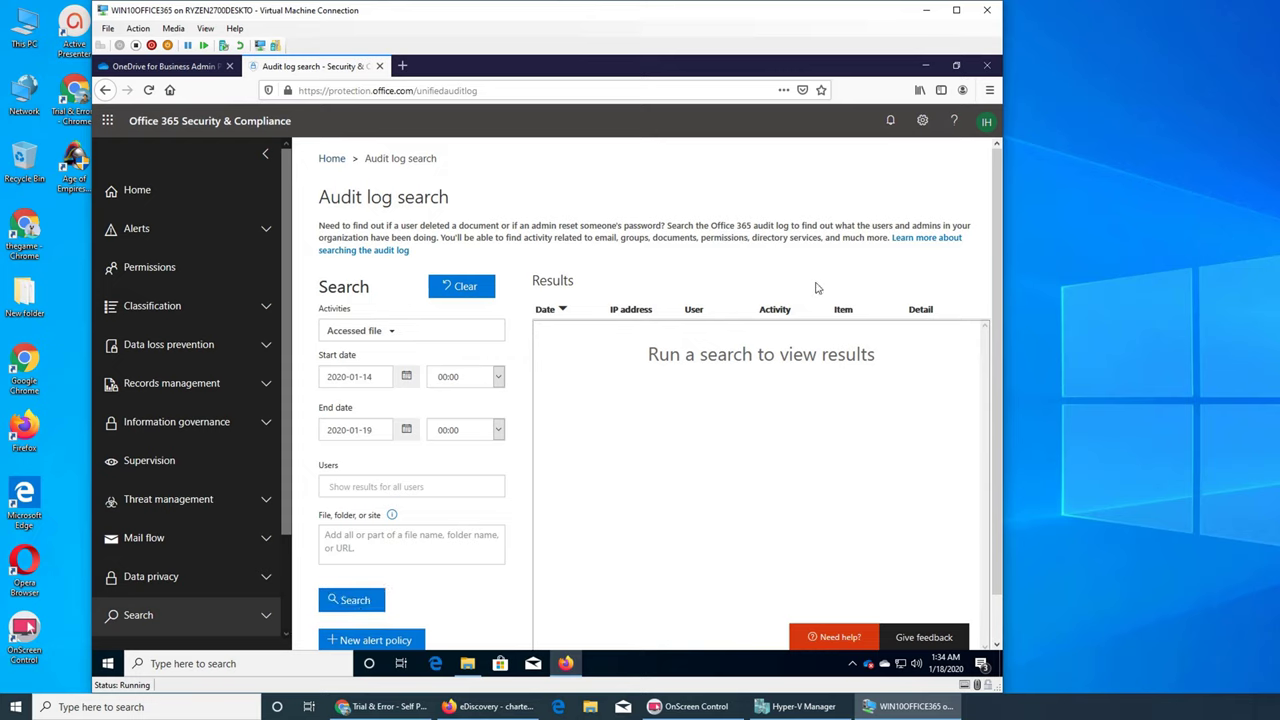
Run the search, returning 5 Accessed file results from 2020-01-15 and 2020-01-16.
left_click(362, 601)
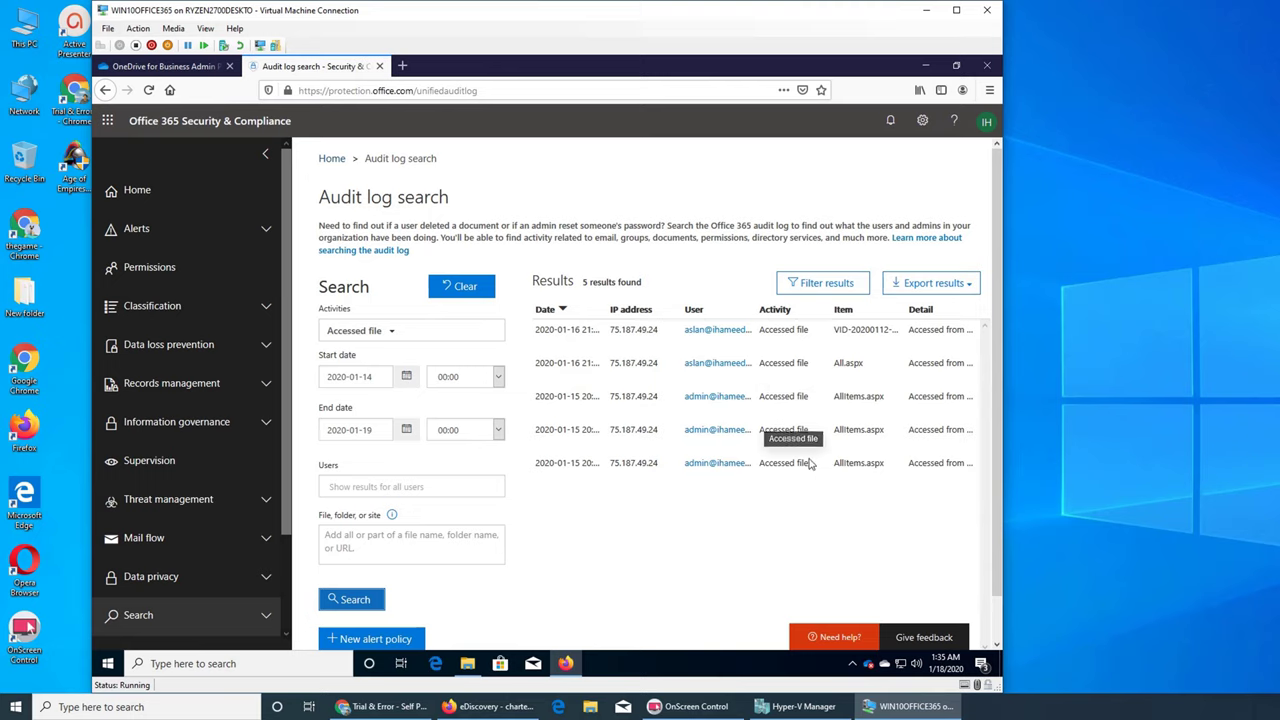
Add Uploaded file to the activity filter and rerun the search for 6 results.
left_click(390, 338)
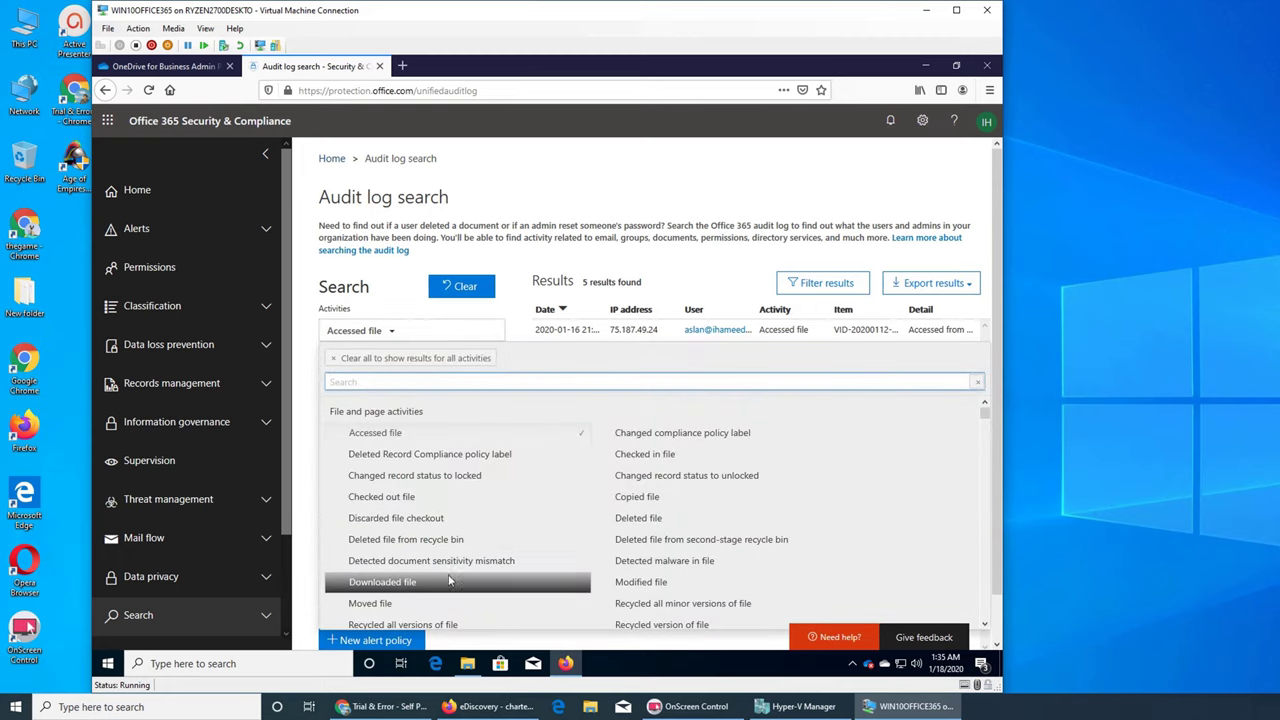
scroll(447, 581, "down", 3)
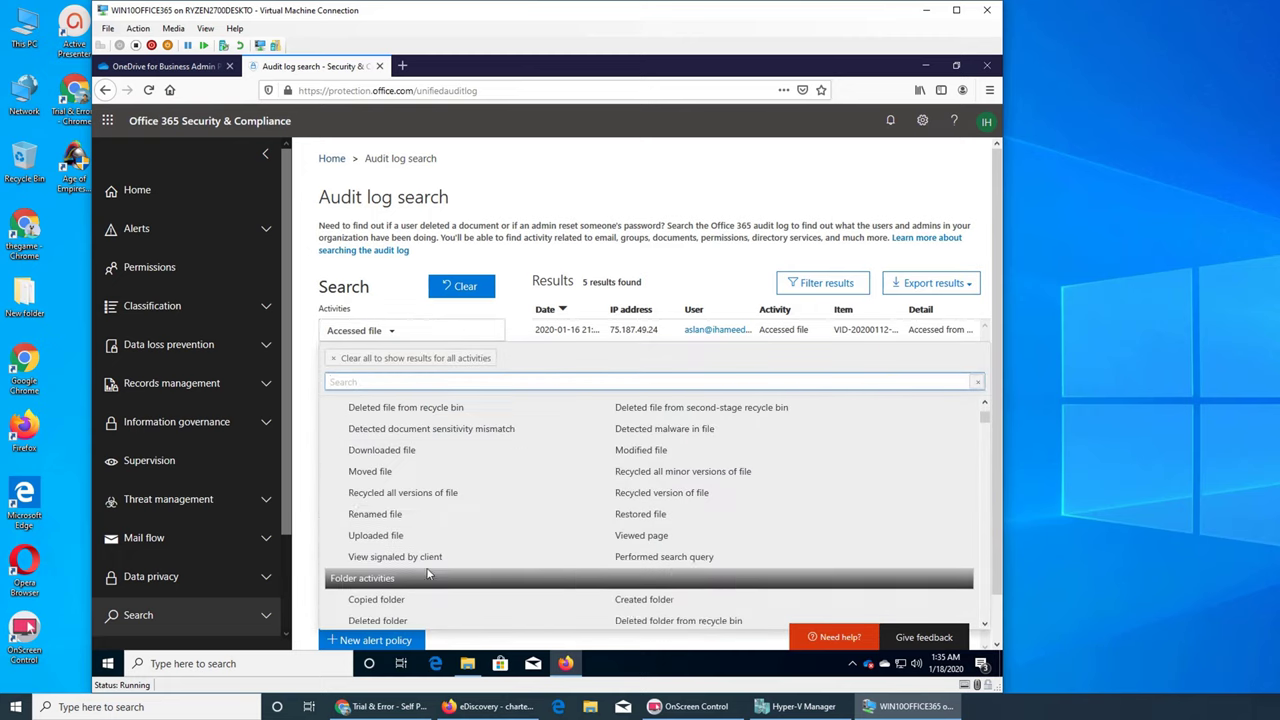
left_click(403, 516)
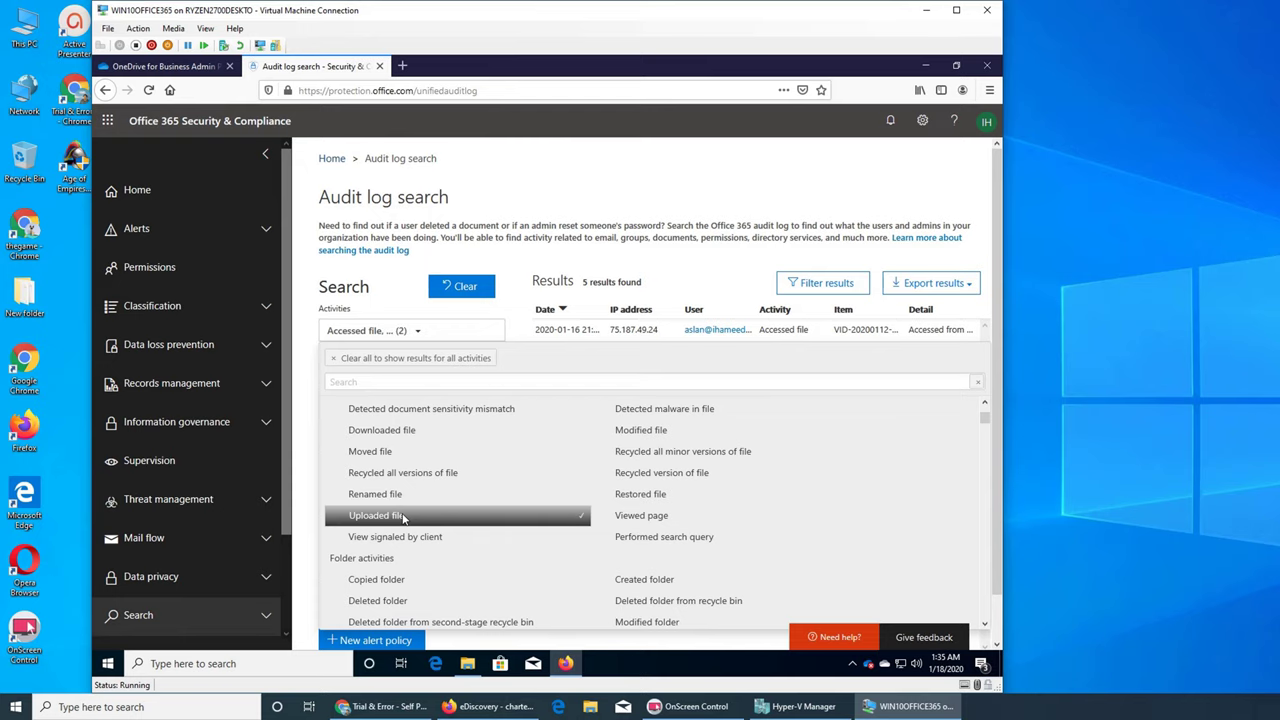
left_click(608, 218)
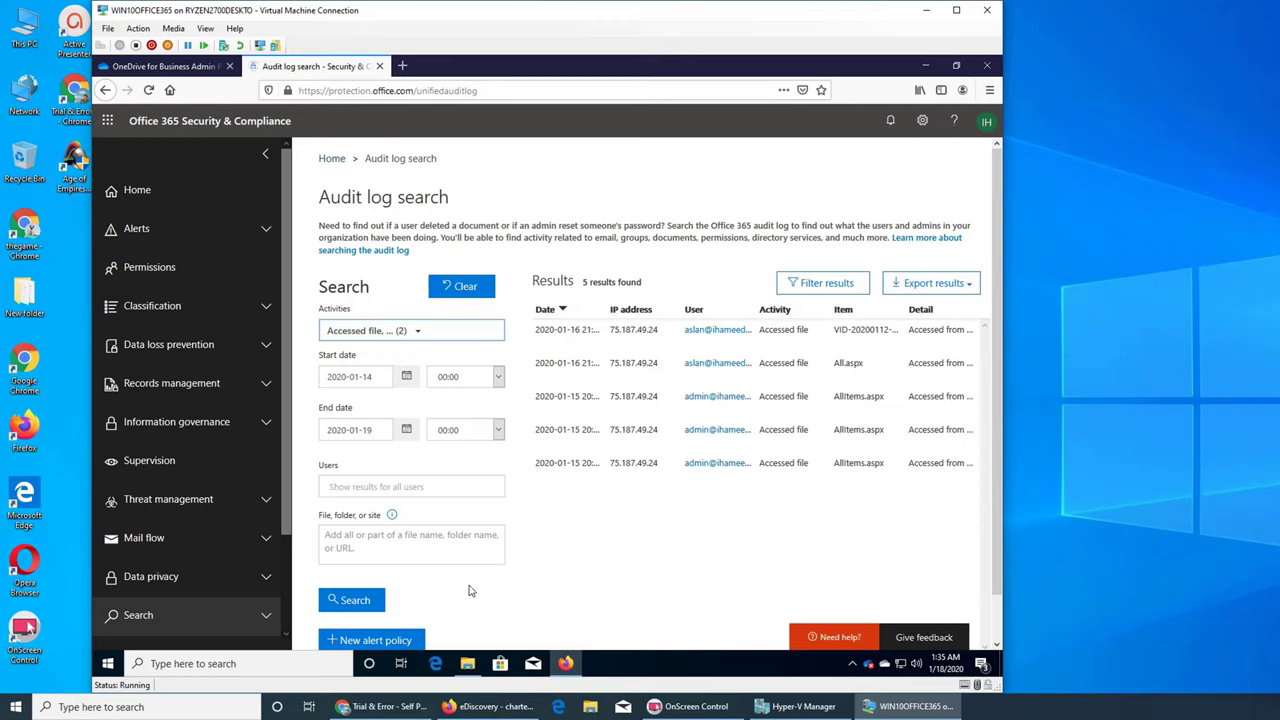
left_click(360, 600)
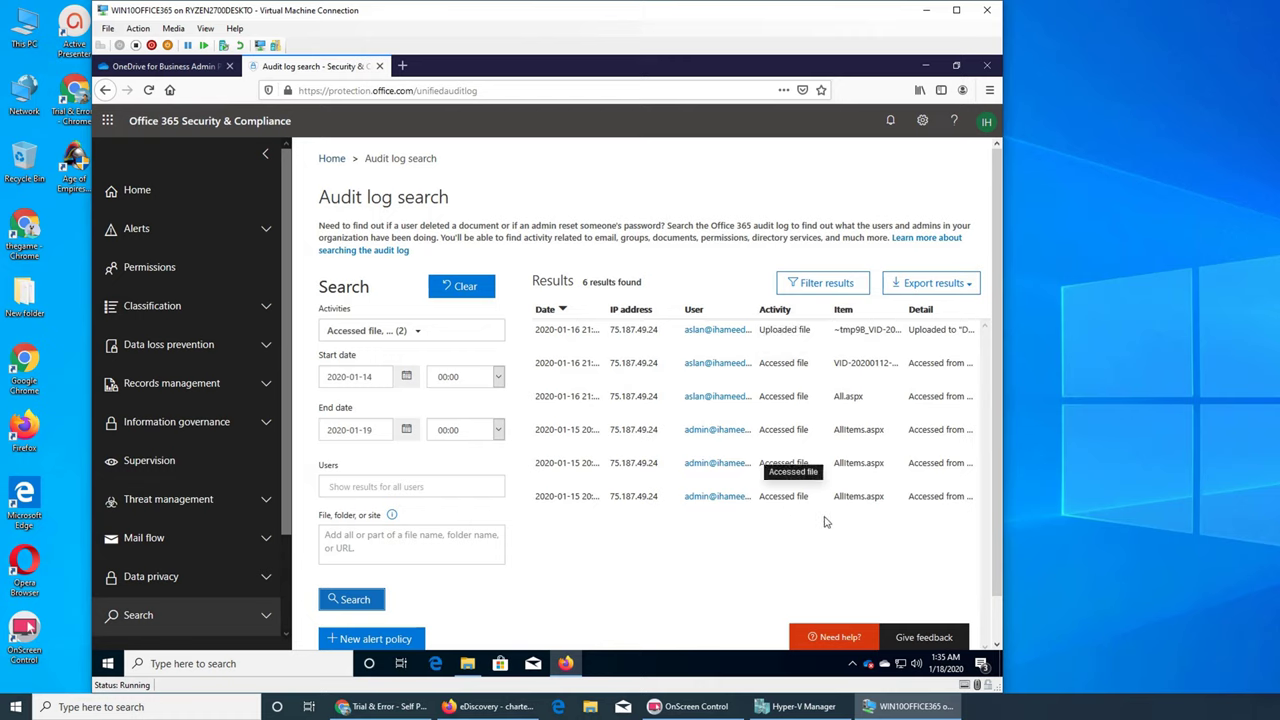
Check the export options and confirm both activities remain selected in the filter.
left_click(963, 285)
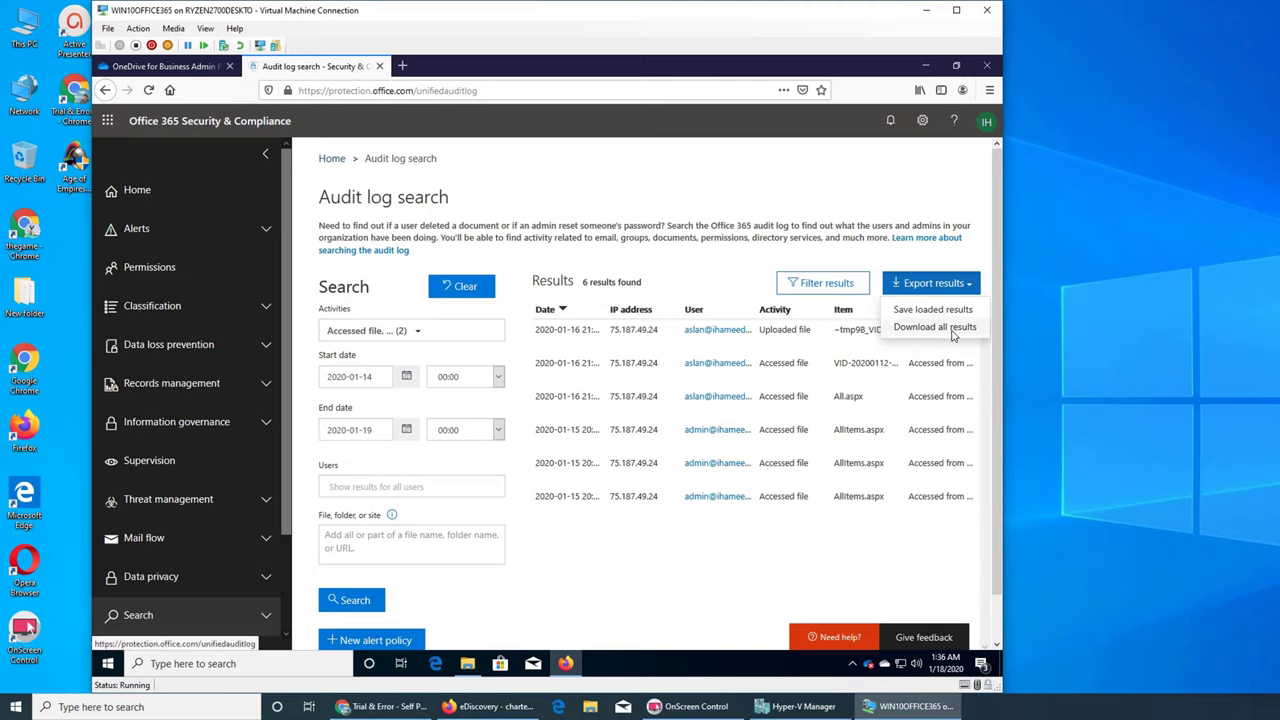
left_click(797, 531)
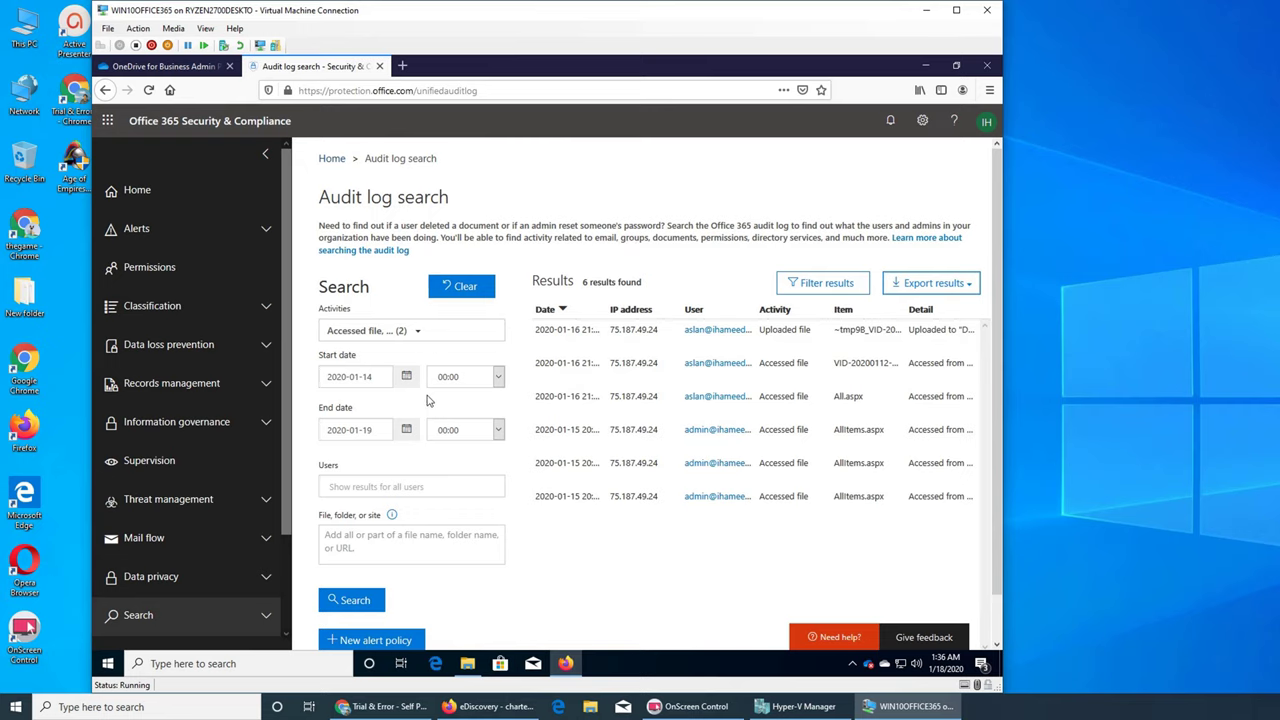
left_click(416, 334)
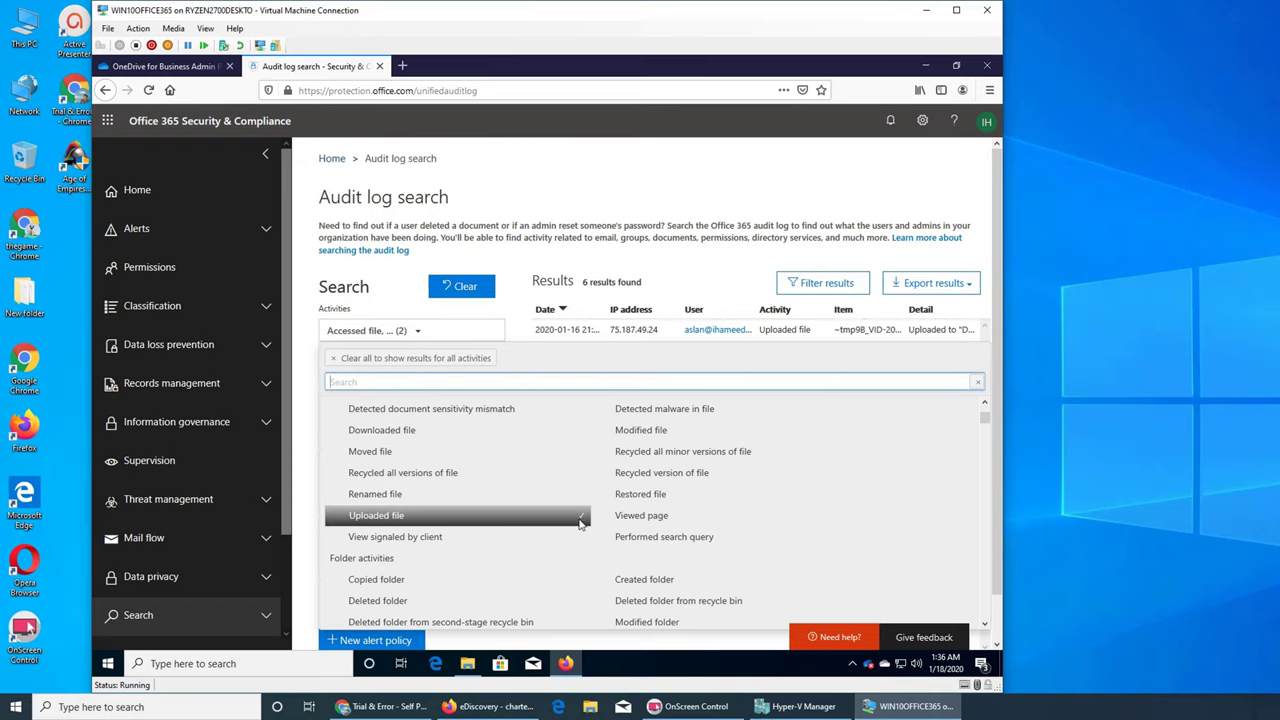
scroll(584, 515, "up", 3)
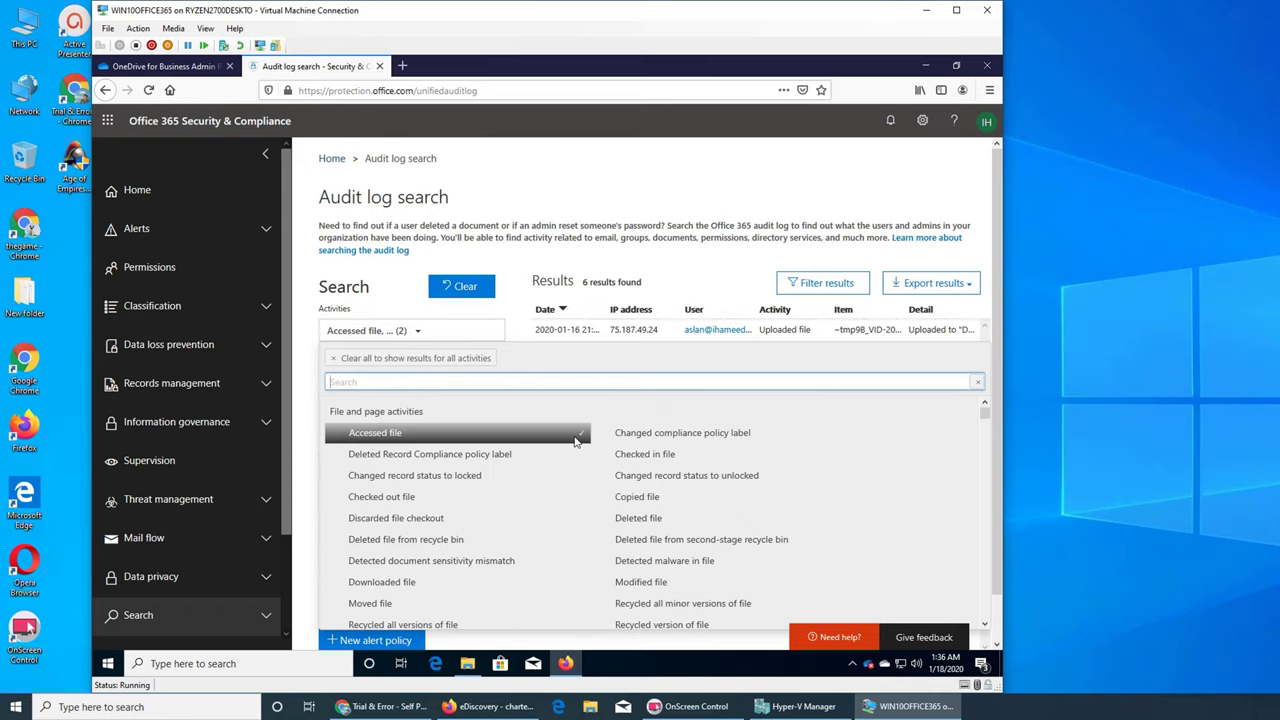
left_click(658, 267)
Export all six audit results with Download all results.
left_click(929, 290)
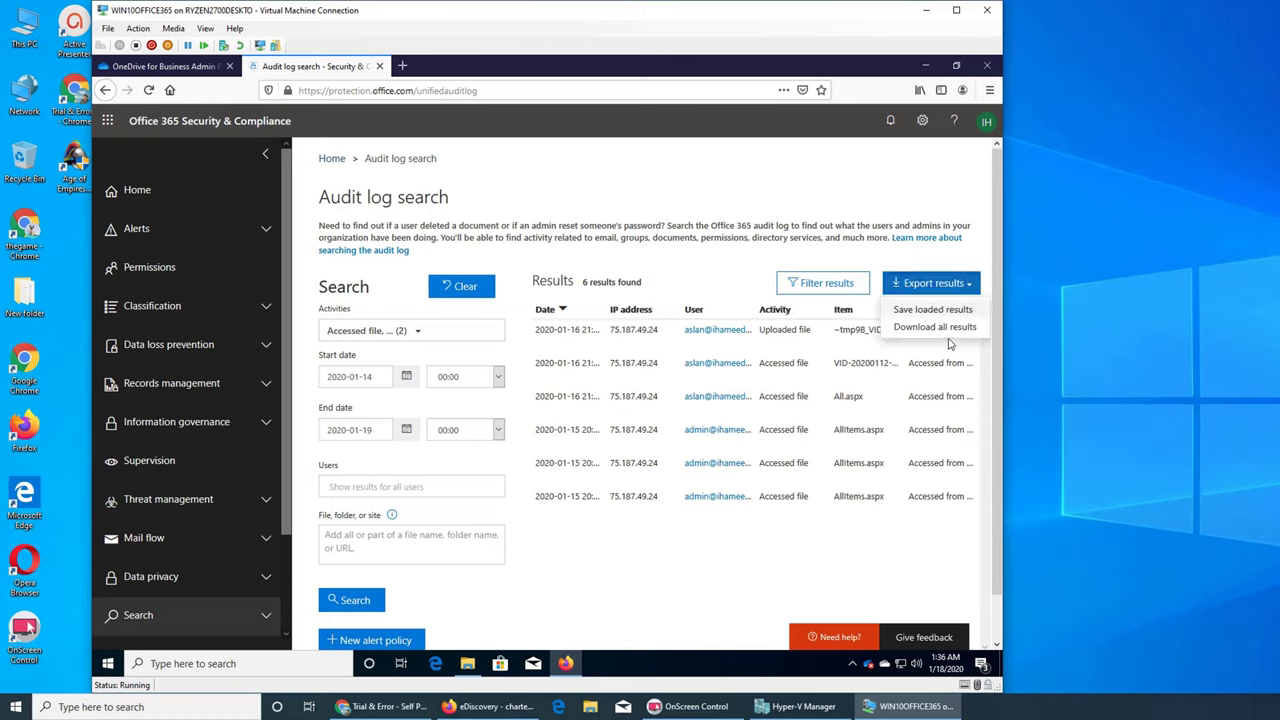
left_click(936, 329)
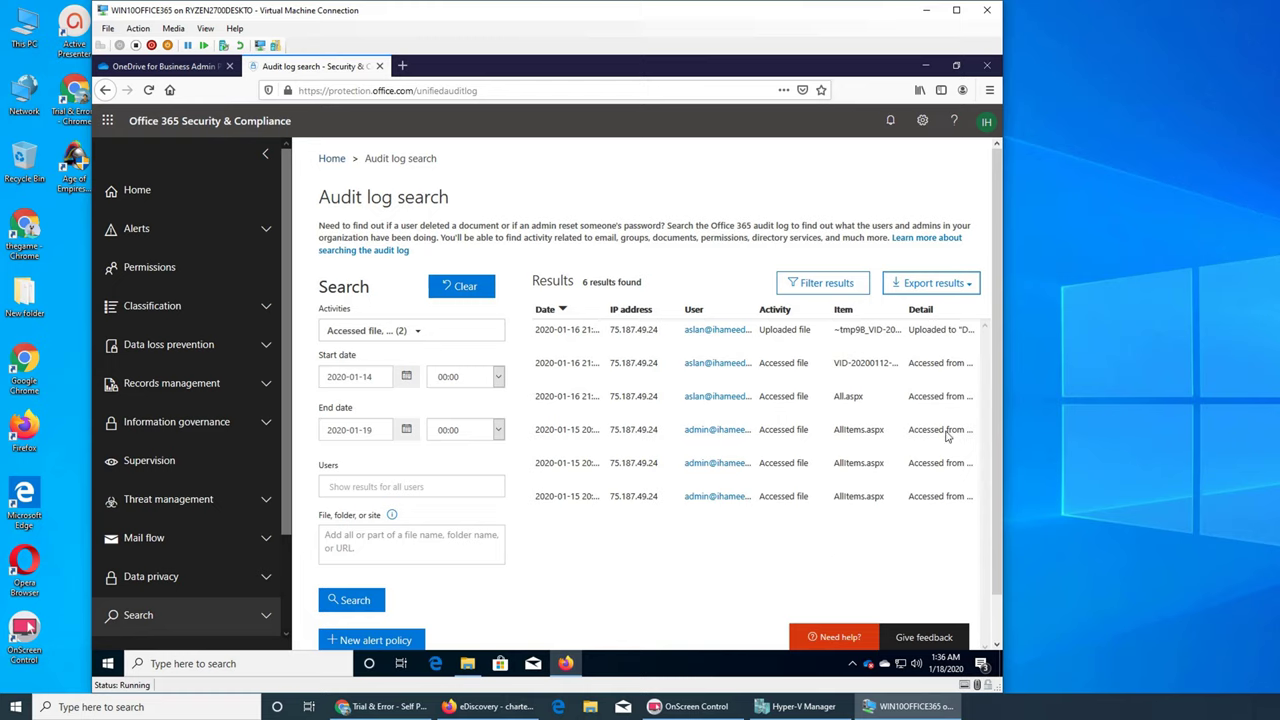
left_click(962, 289)
left_click(929, 329)
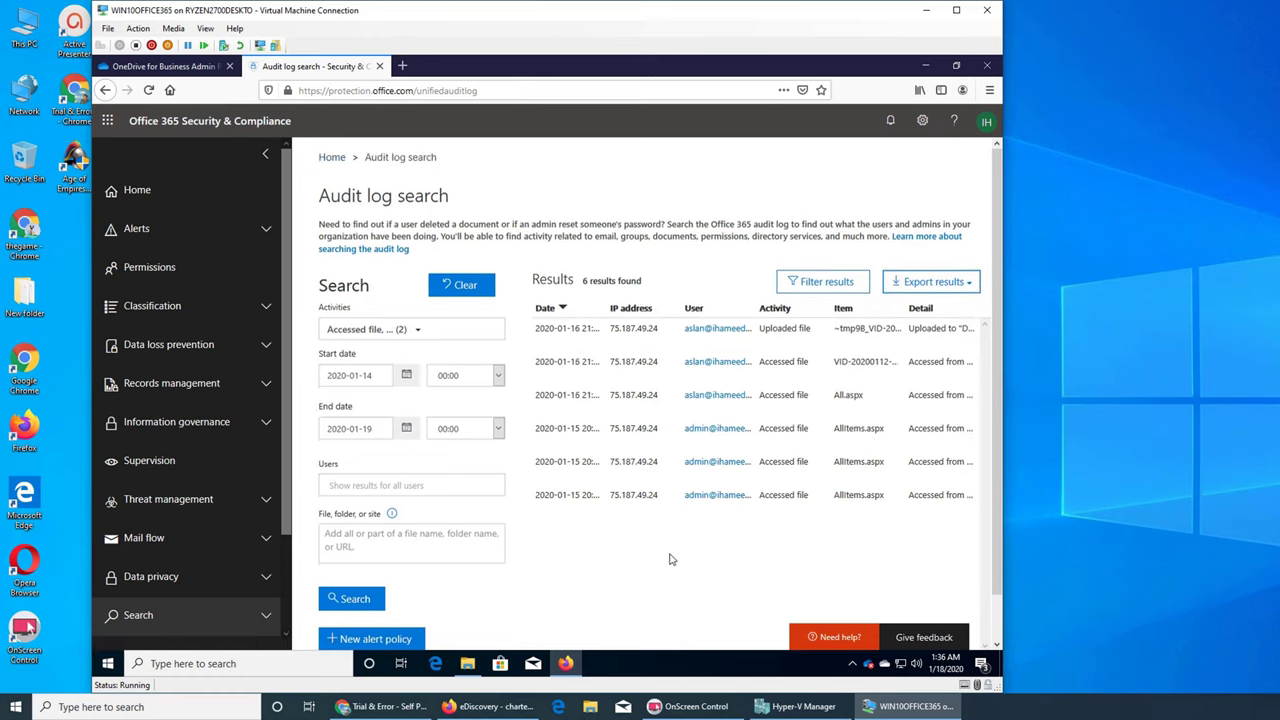
scroll(680, 557, "down", 1)
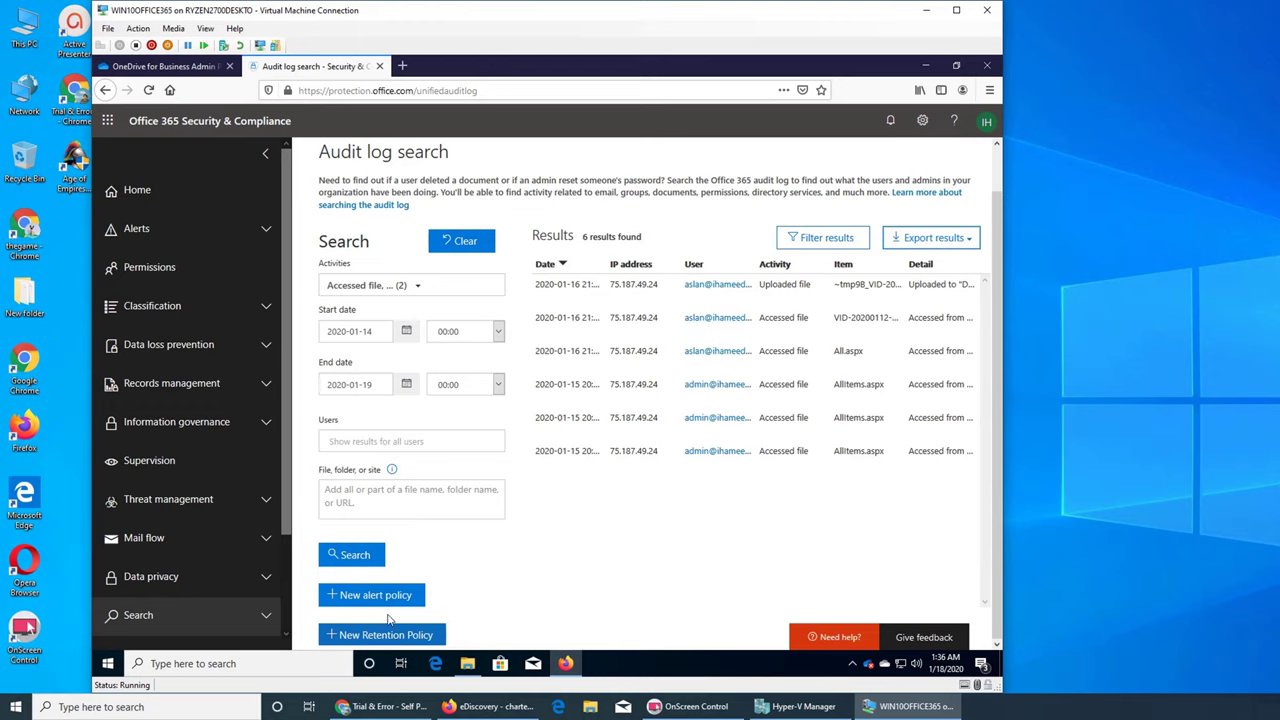
left_click(389, 594)
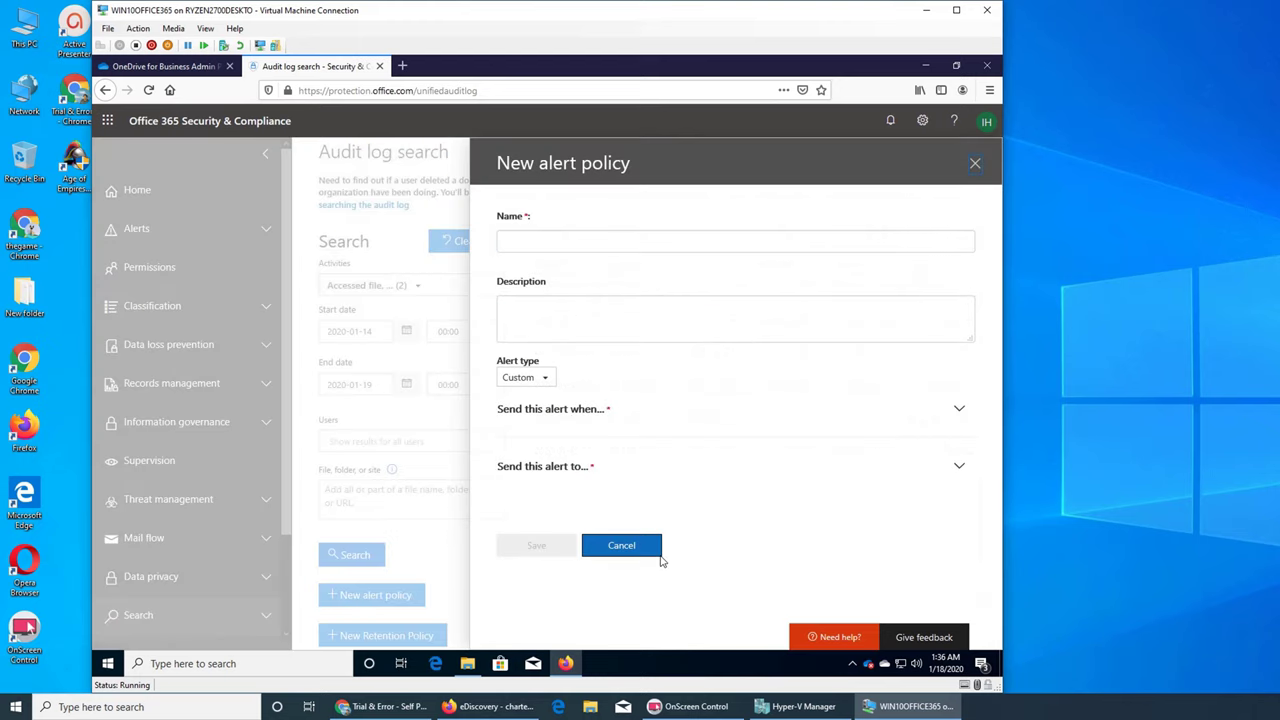
left_click(545, 380)
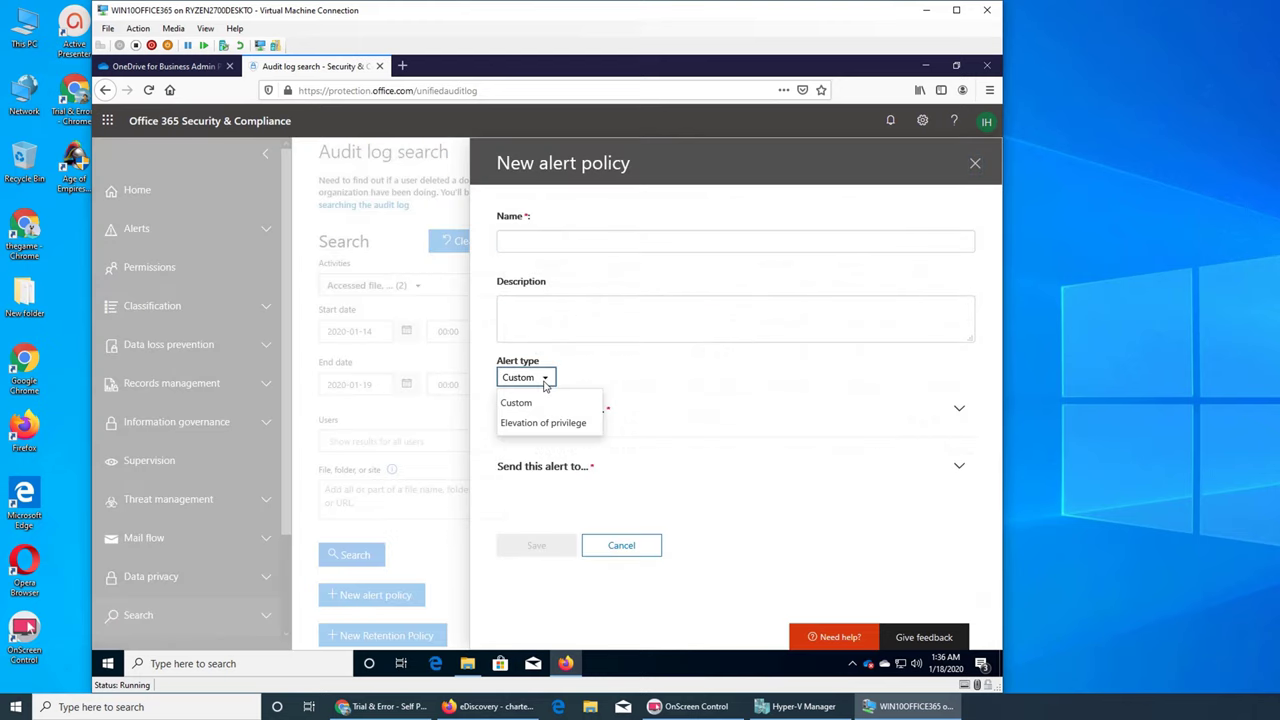
left_click(618, 362)
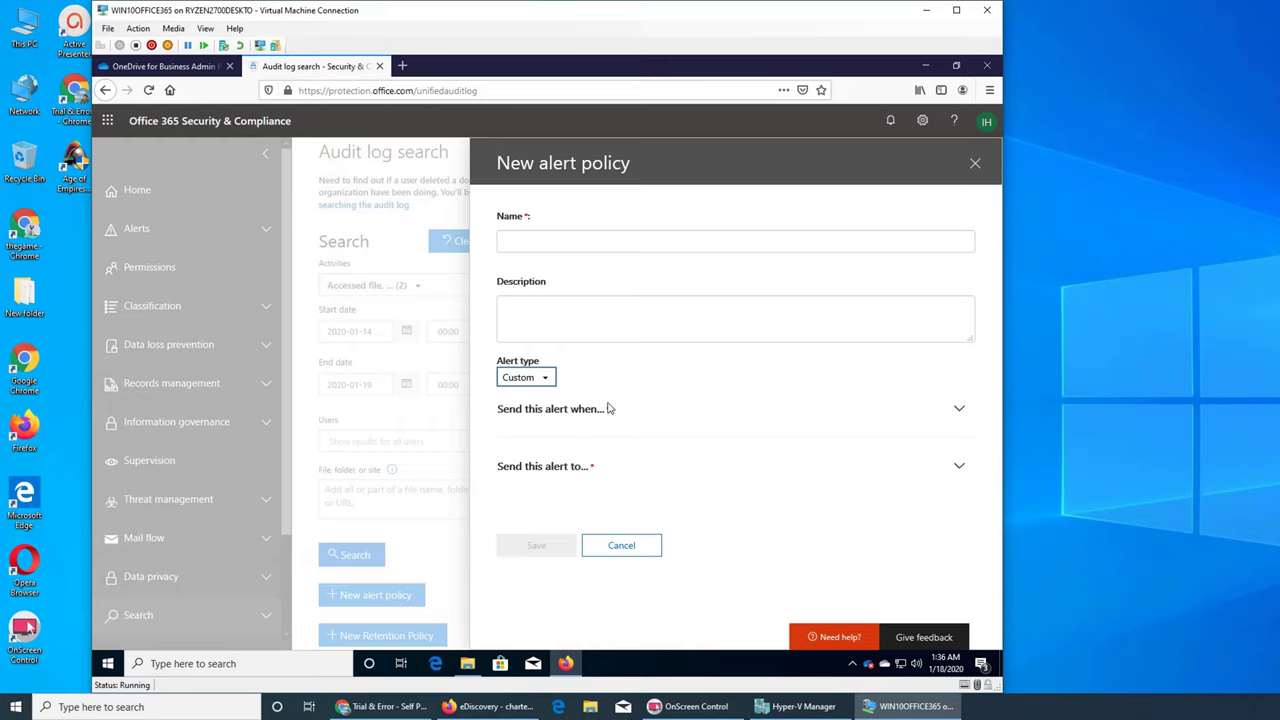
left_click(943, 406)
left_click(958, 409)
left_click(958, 409)
left_click(958, 409)
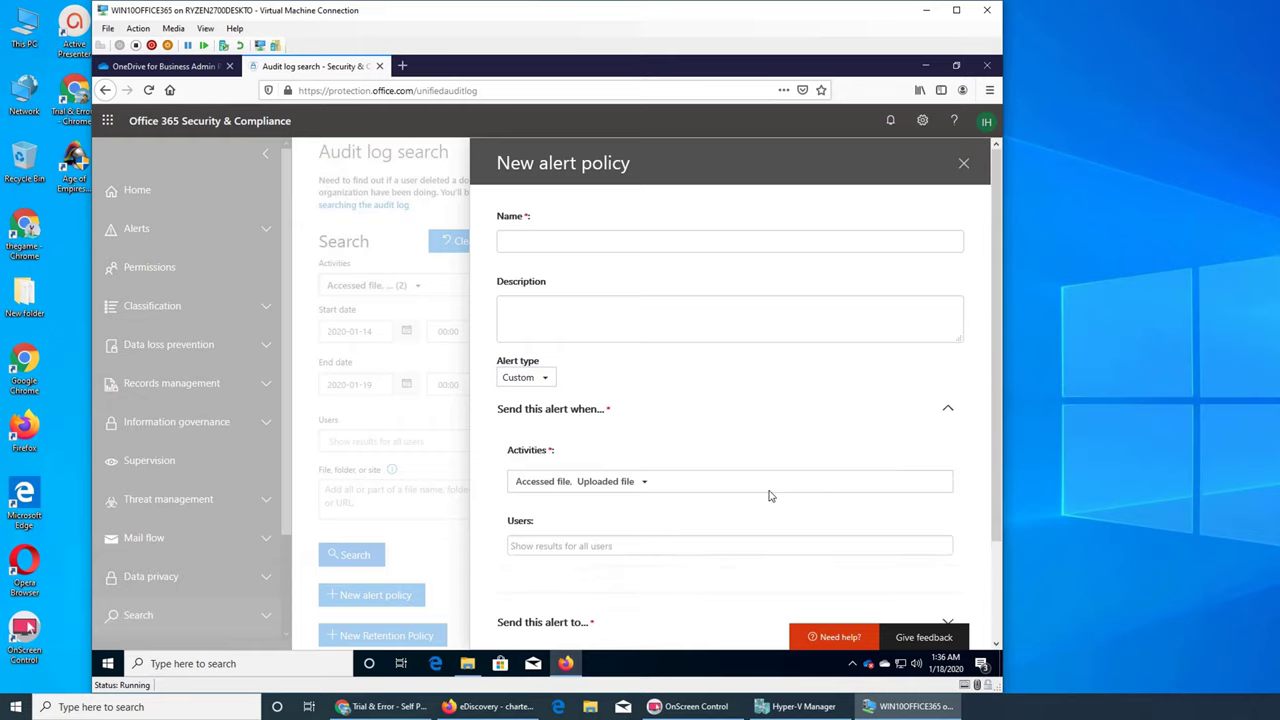
left_click(641, 482)
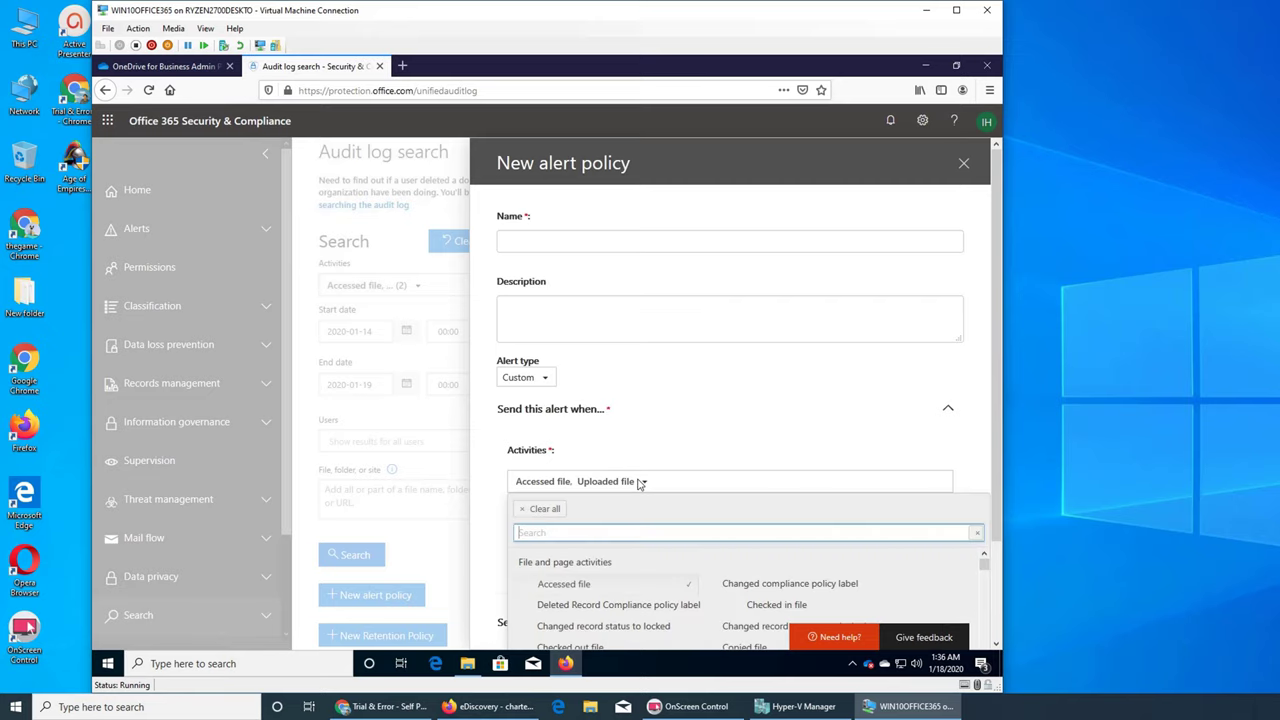
left_click(641, 482)
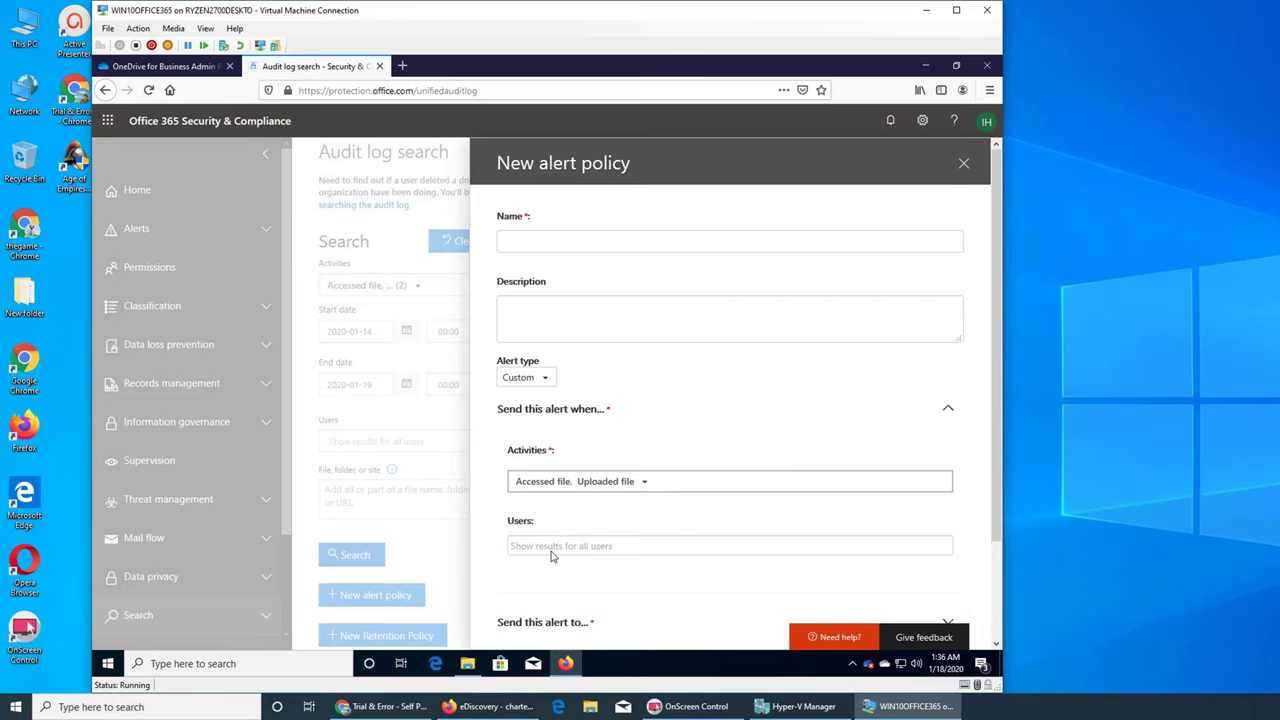
scroll(600, 500, "down", 2)
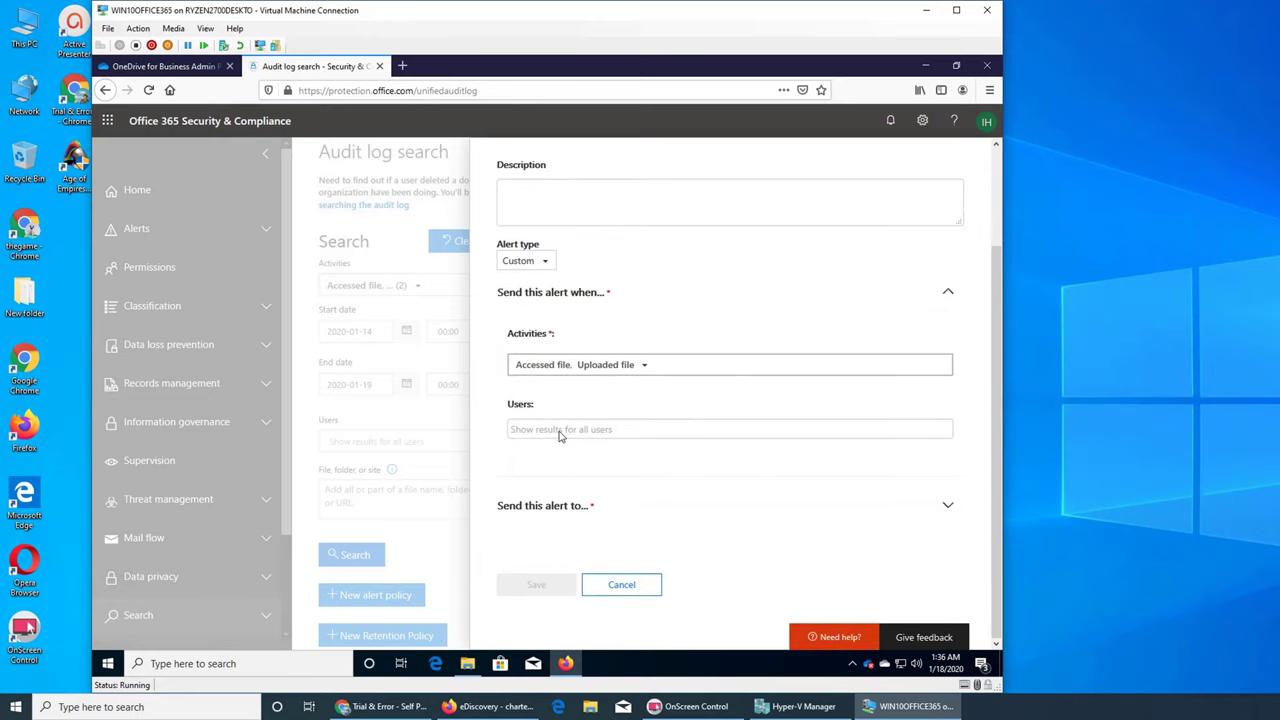
left_click(574, 507)
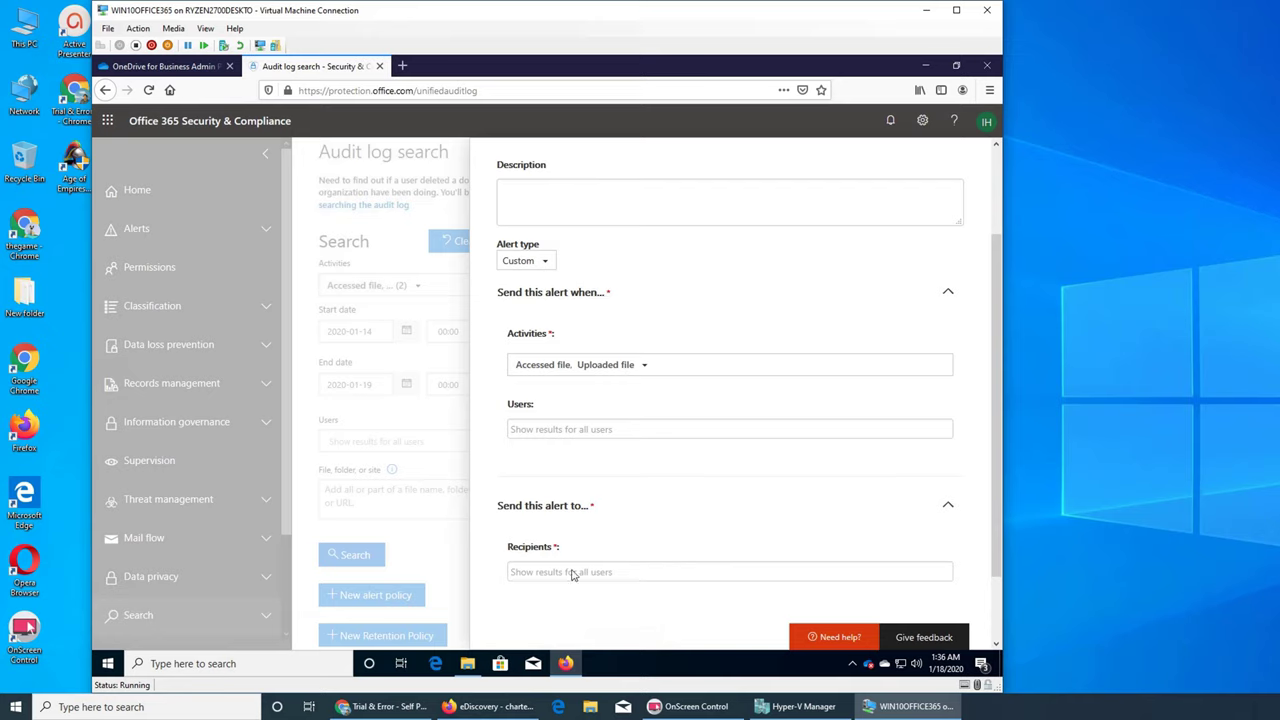
left_click(575, 574)
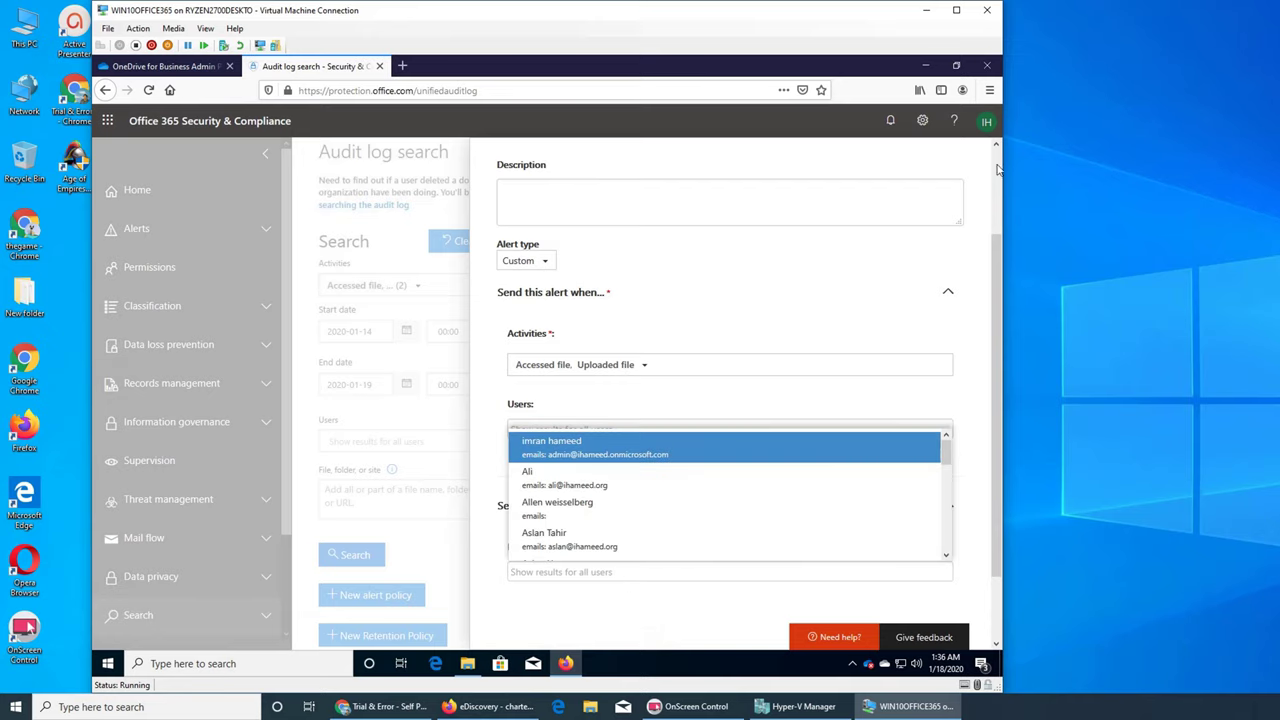
left_click(434, 262)
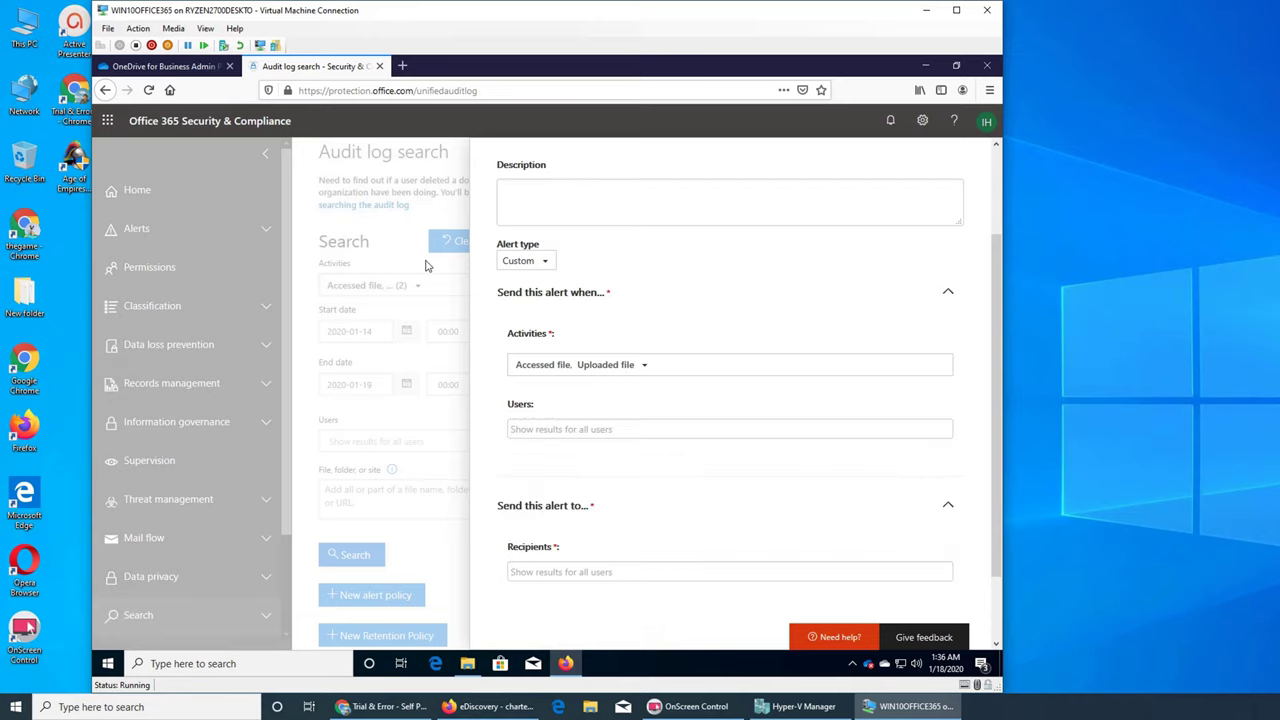
scroll(760, 580, "down", 2)
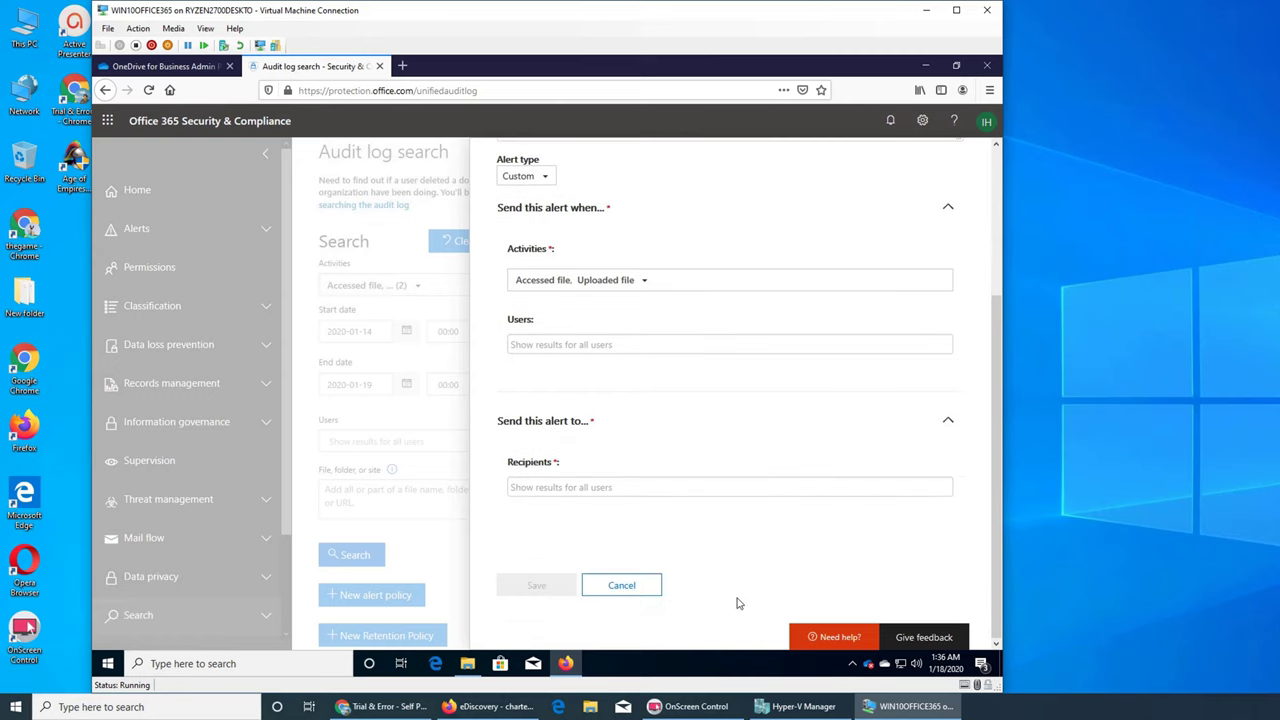
left_click(623, 585)
left_click(430, 634)
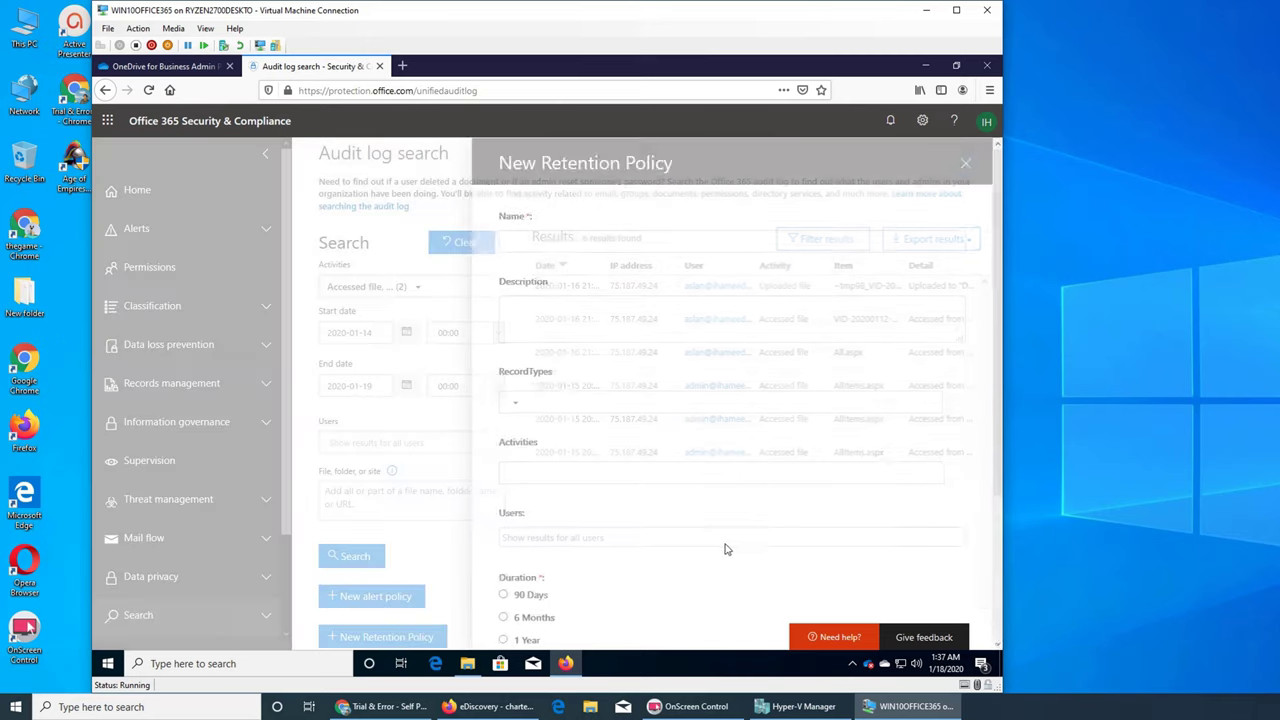
left_click(514, 405)
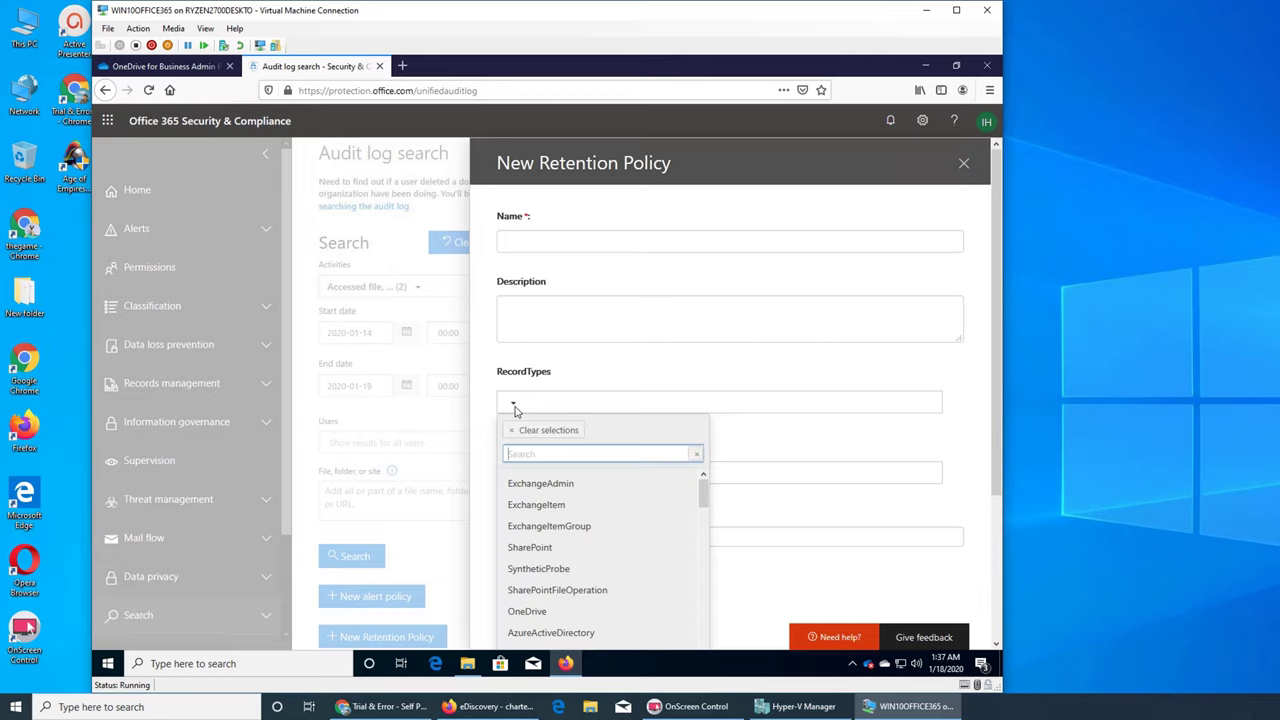
left_click(515, 407)
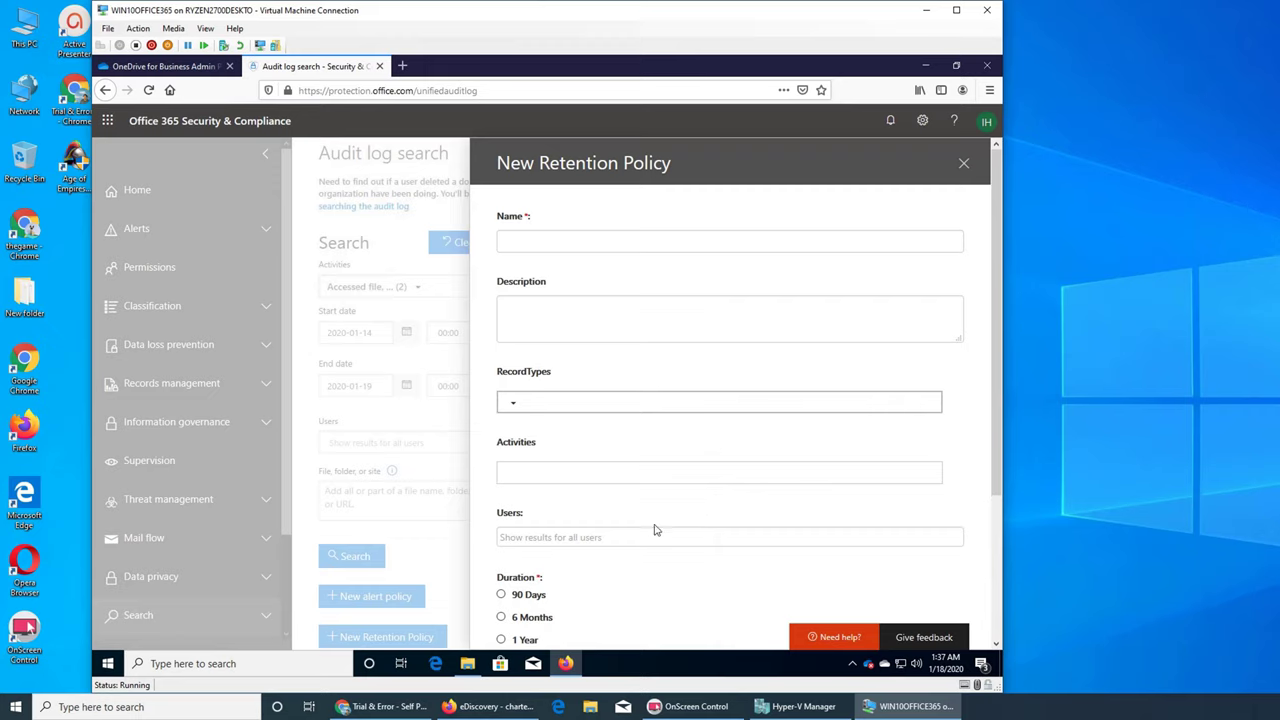
scroll(671, 513, "down", 3)
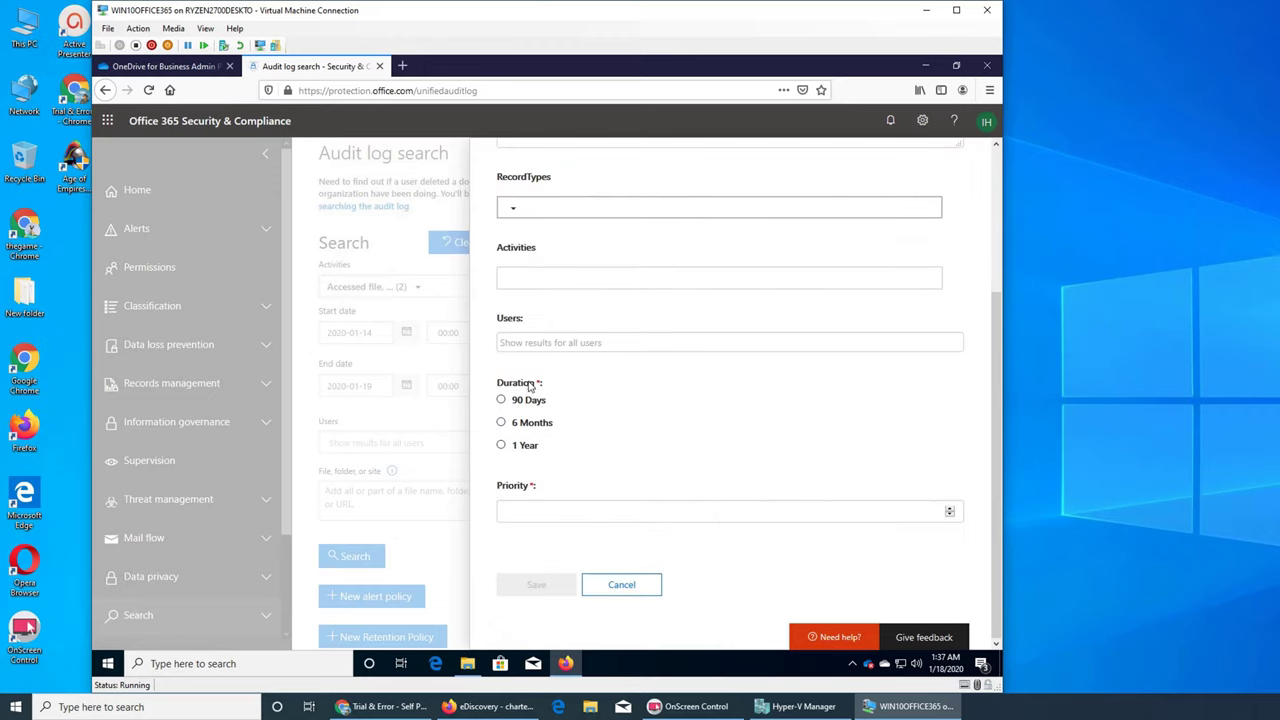
left_click(731, 511)
left_click(950, 509)
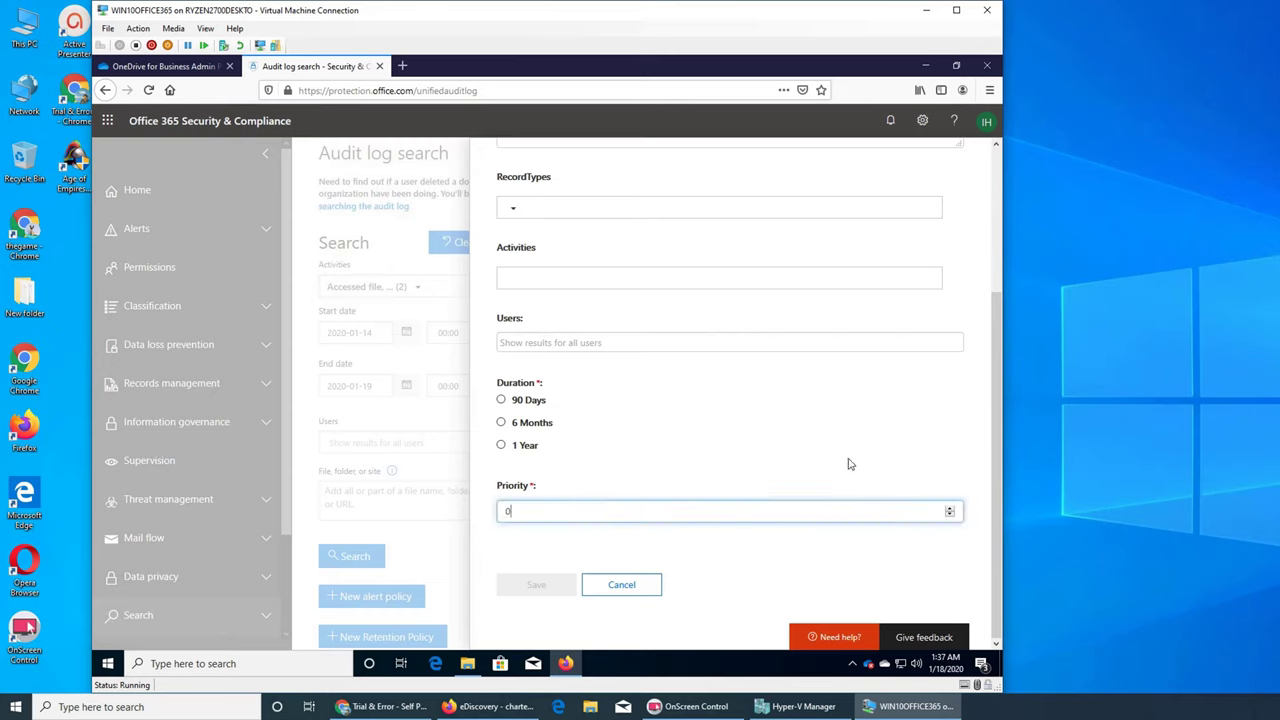
scroll(709, 476, "up", 3)
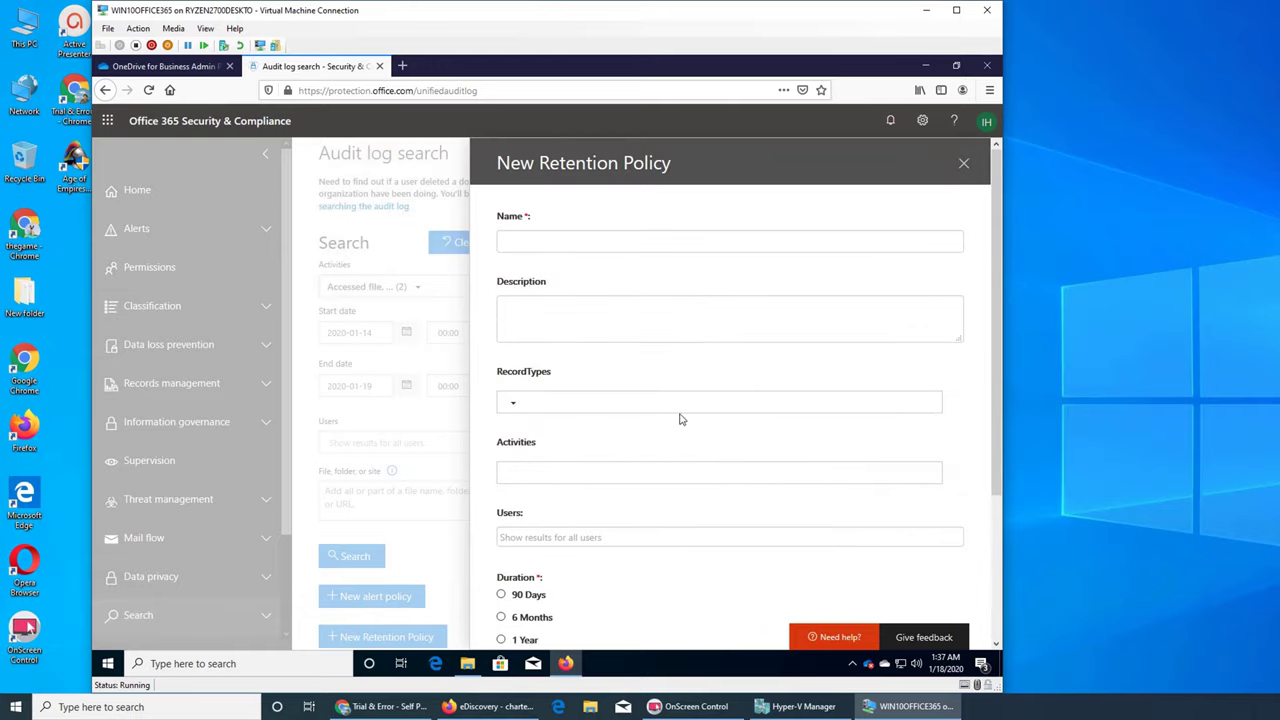
left_click(514, 404)
scroll(625, 490, "down", 6)
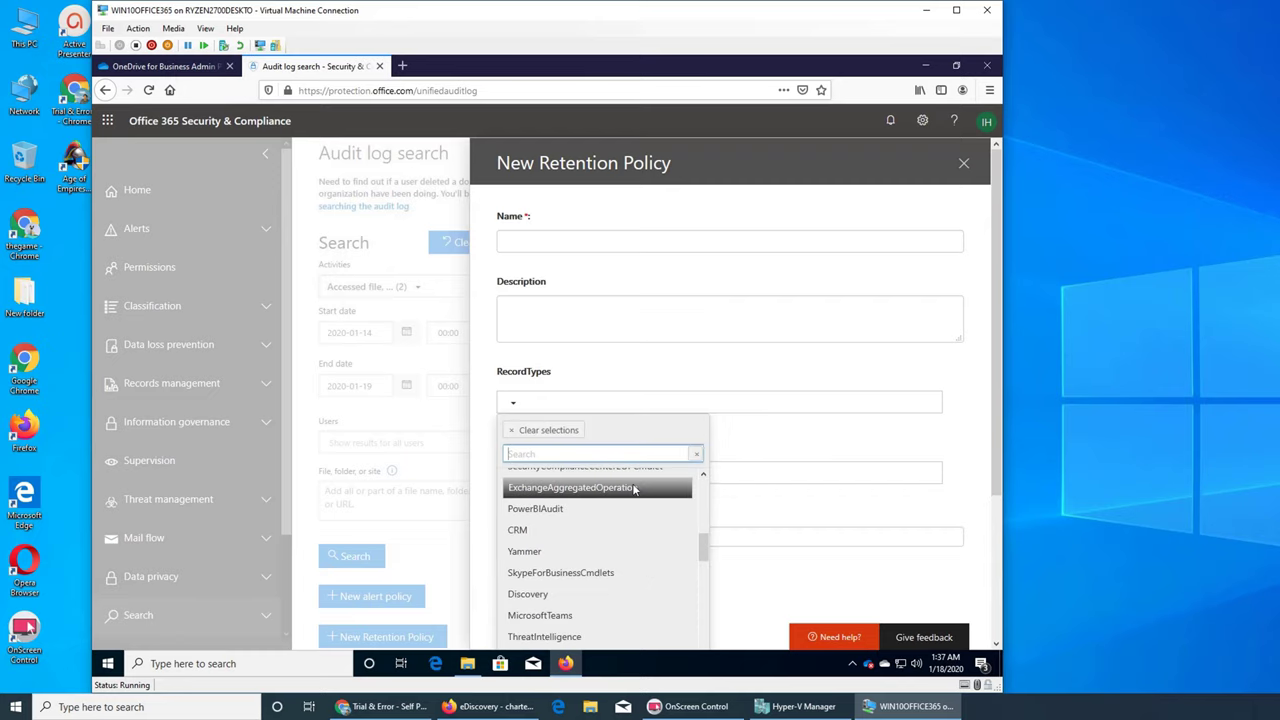
scroll(634, 488, "up", 3)
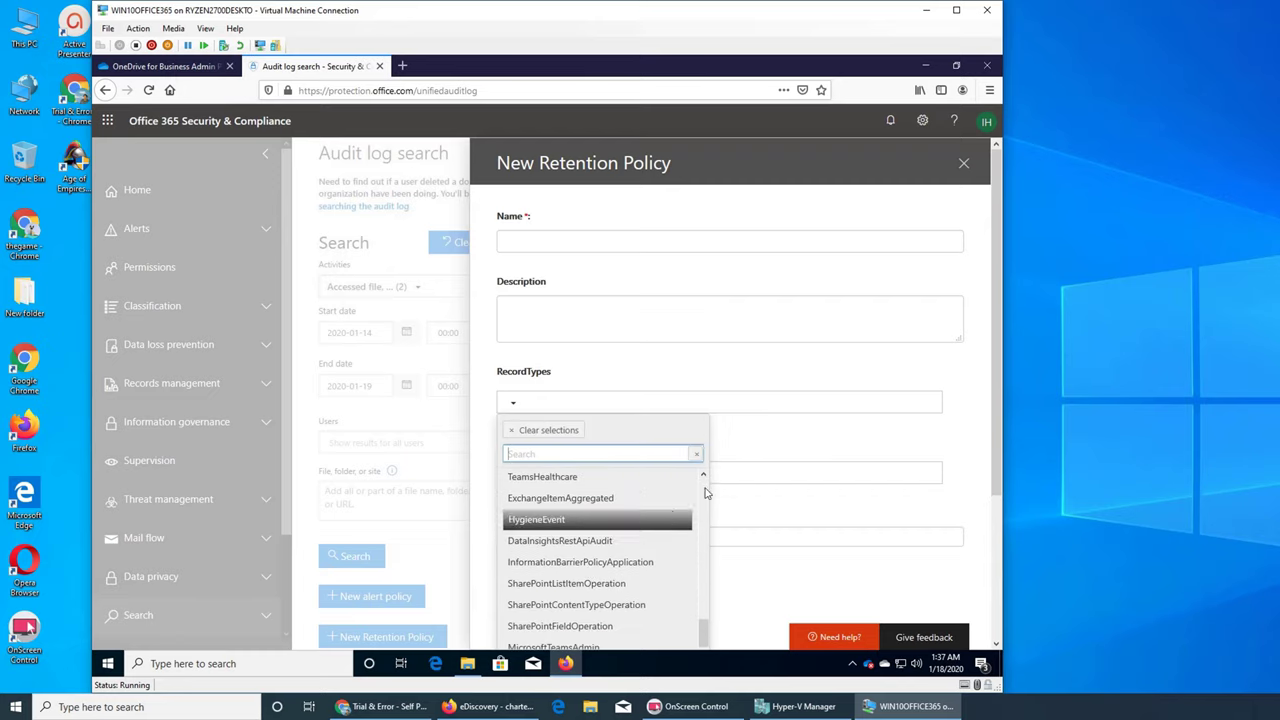
left_click(762, 433)
left_click(557, 479)
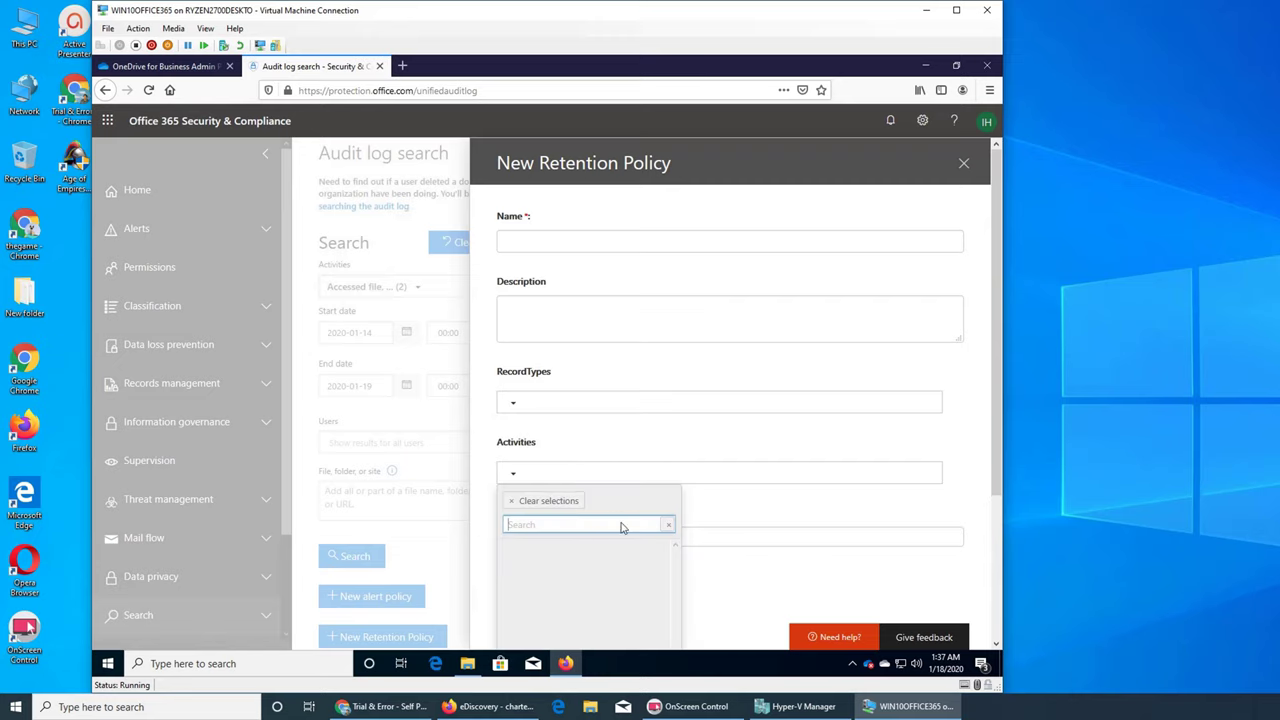
type("upload")
scroll(634, 486, "down", 2)
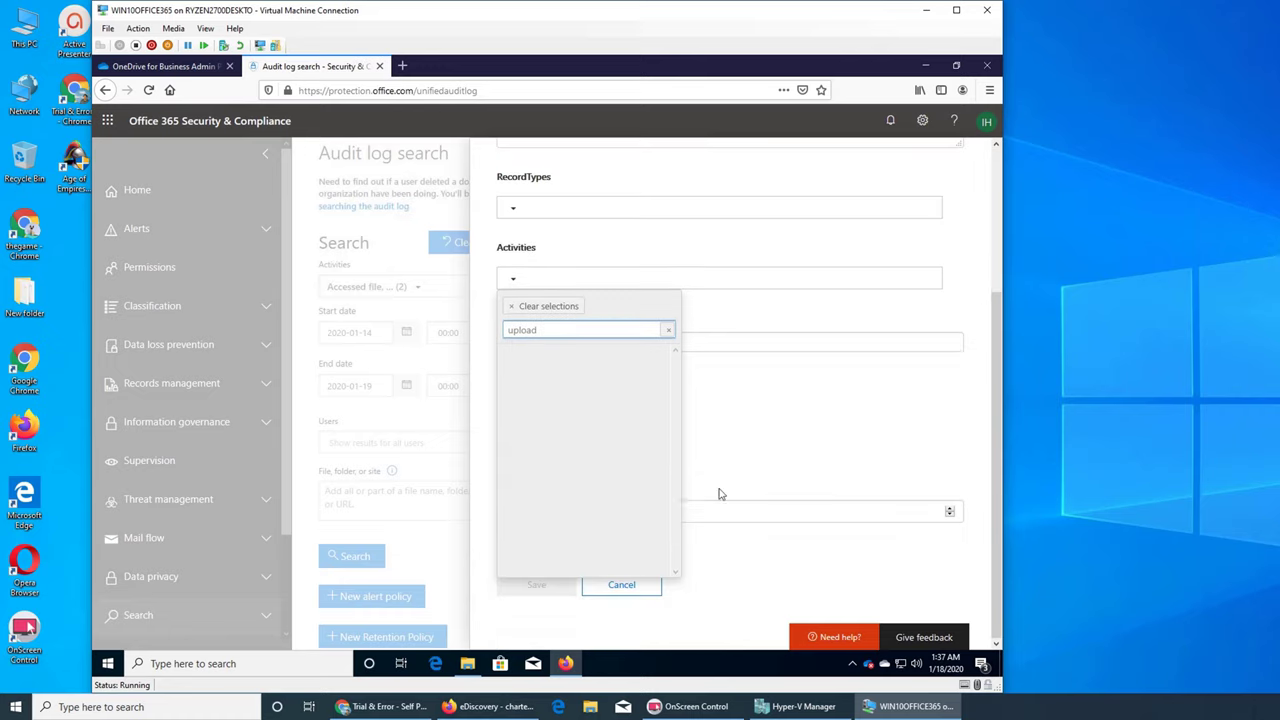
left_click(668, 330)
left_click(806, 463)
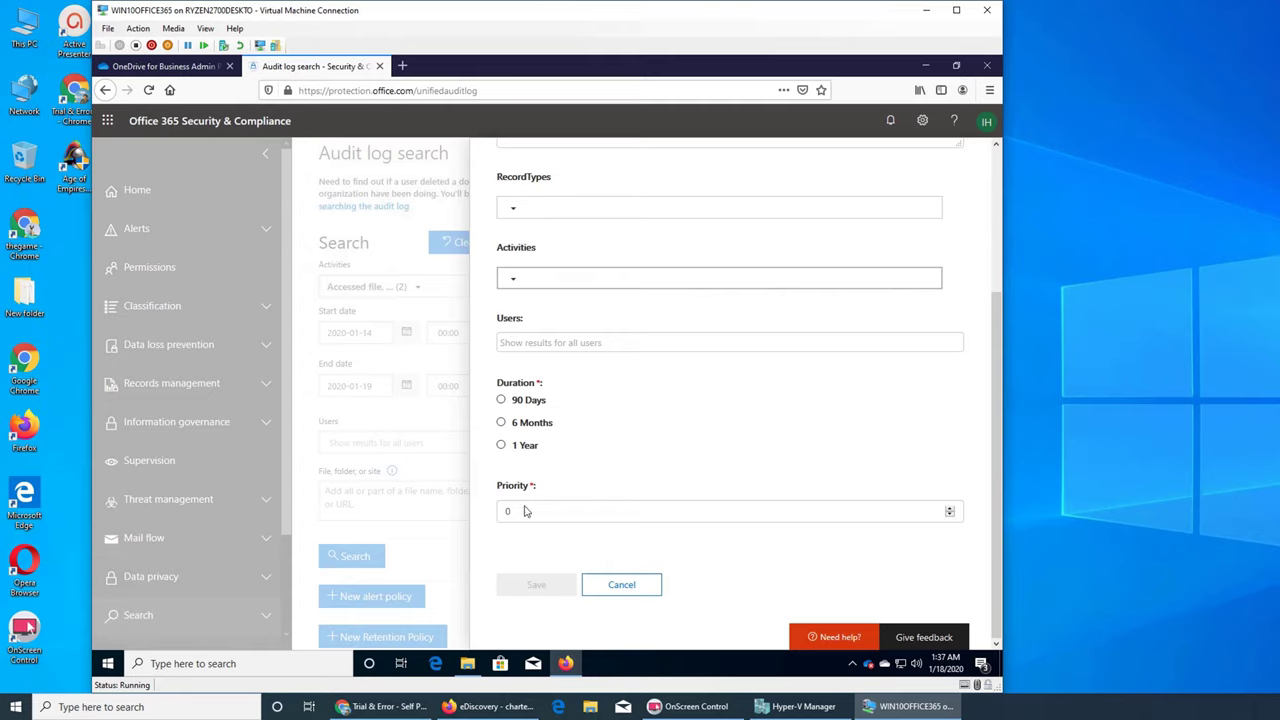
scroll(575, 470, "up", 4)
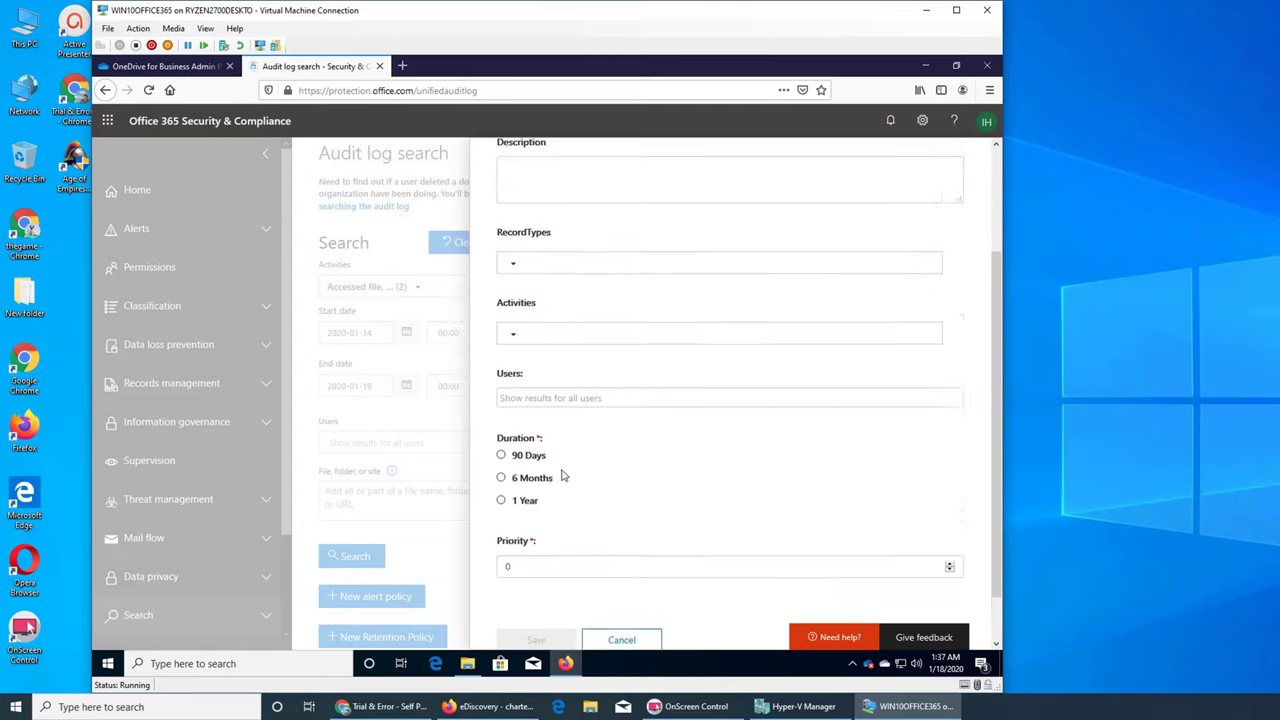
left_click(962, 170)
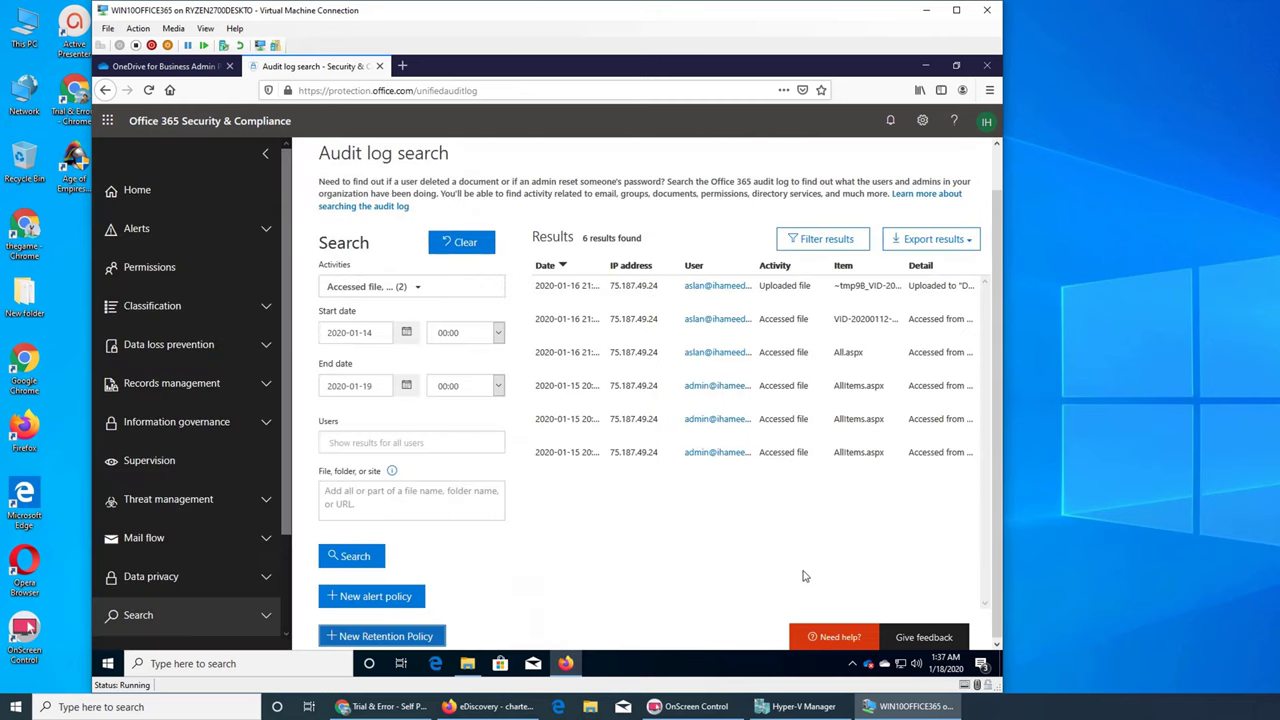
left_click(919, 90)
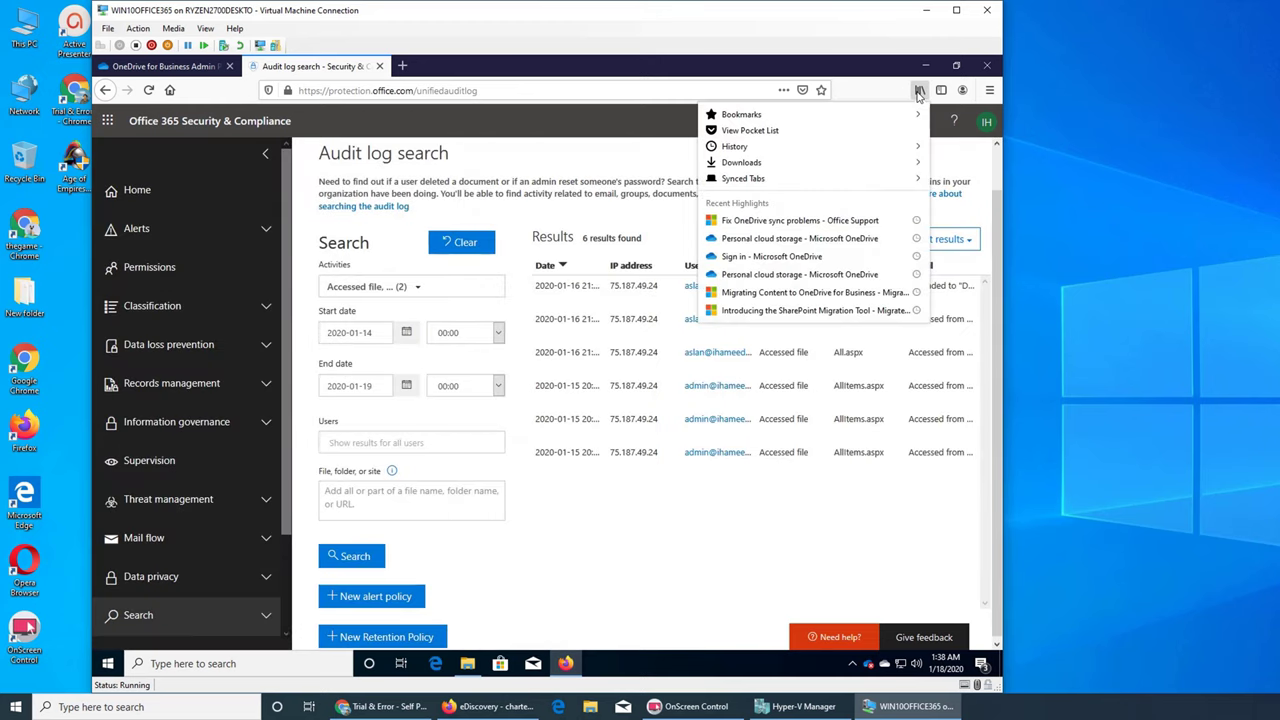
left_click(765, 164)
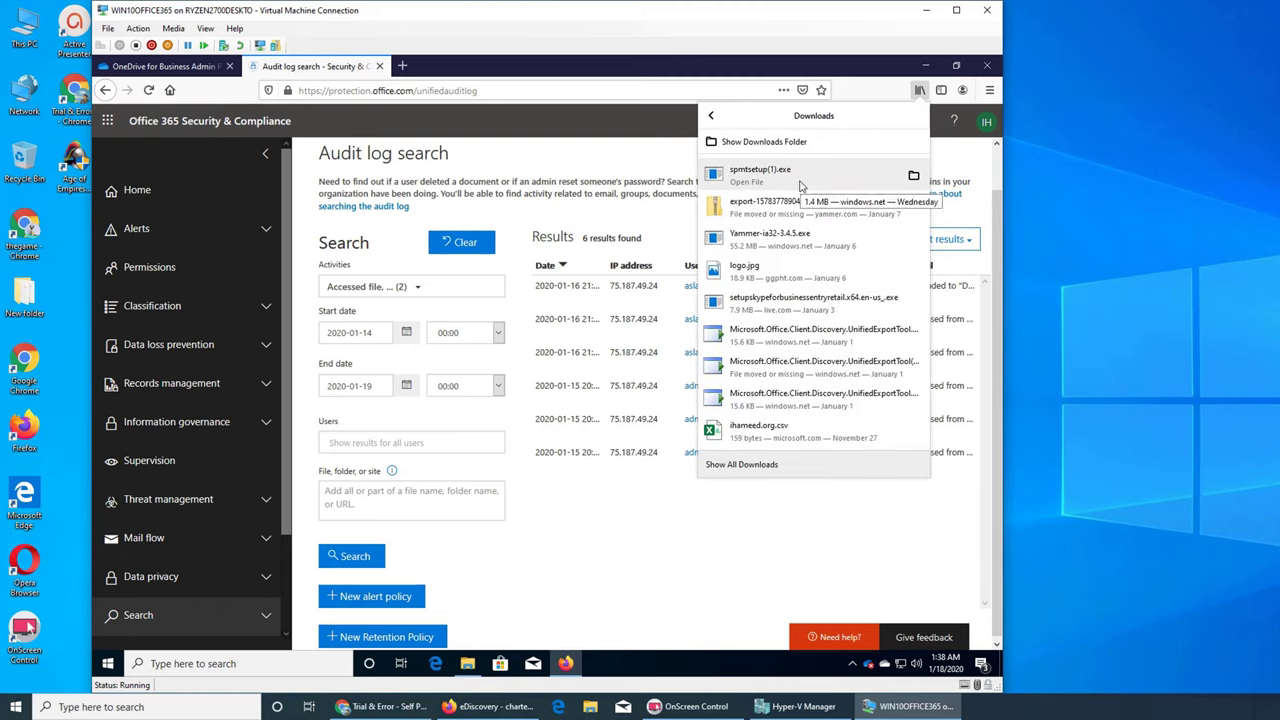
left_click(697, 502)
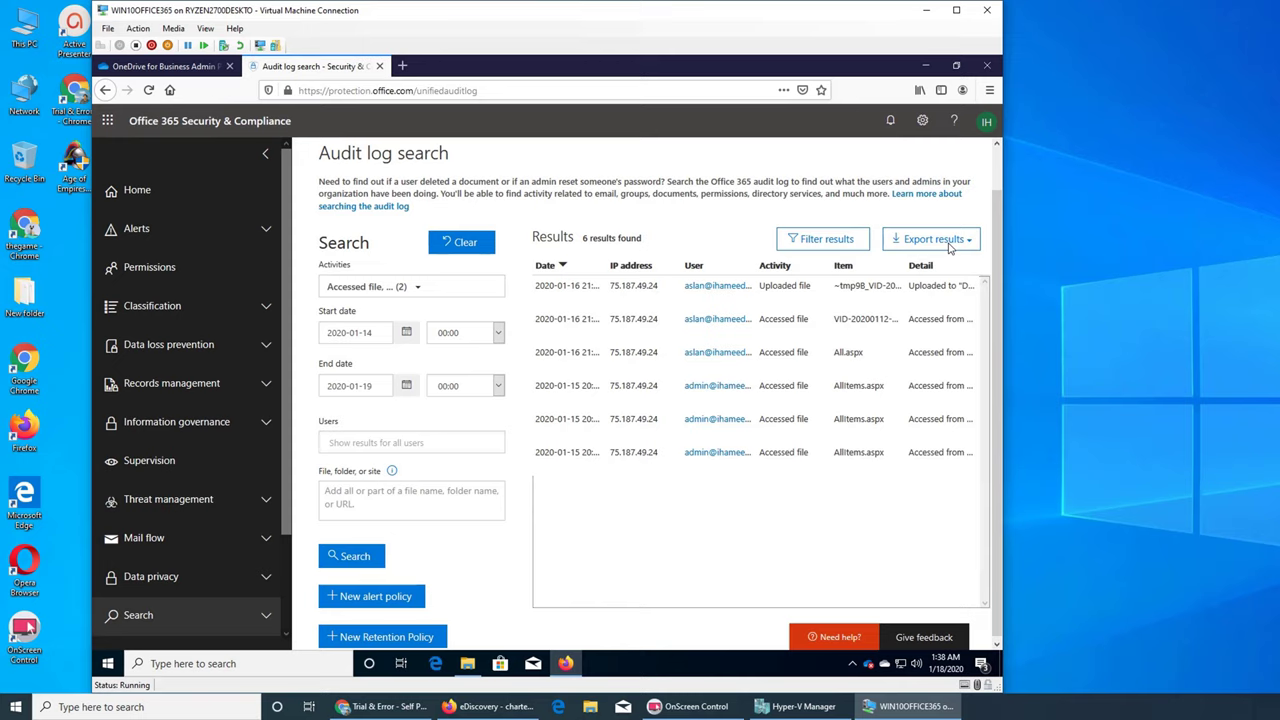
Export the loaded results and save them as a CSV file.
left_click(948, 244)
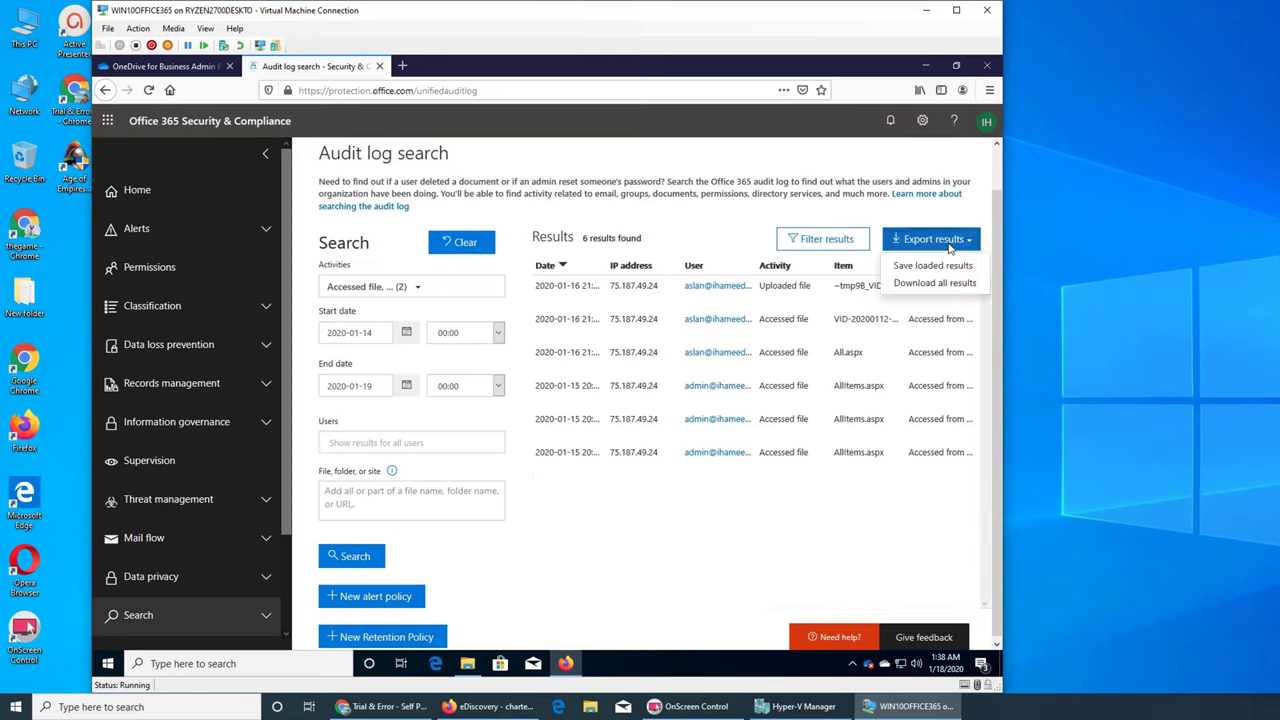
left_click(922, 266)
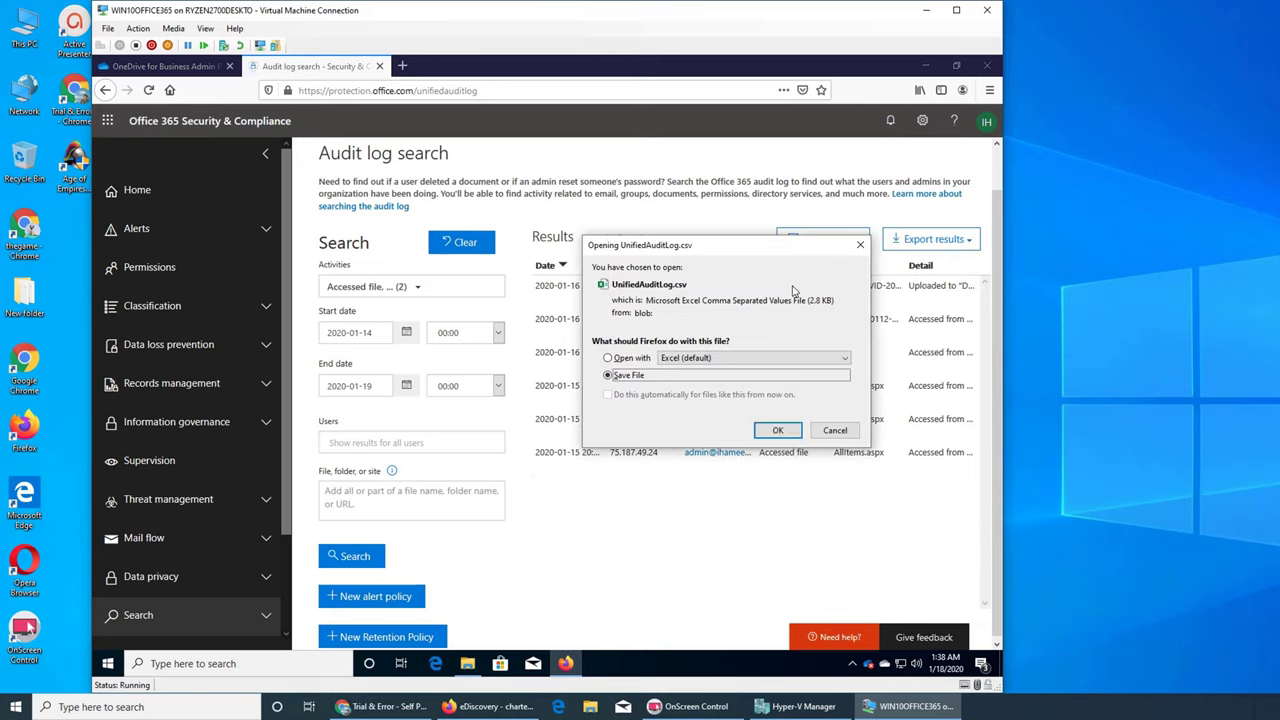
left_click(778, 431)
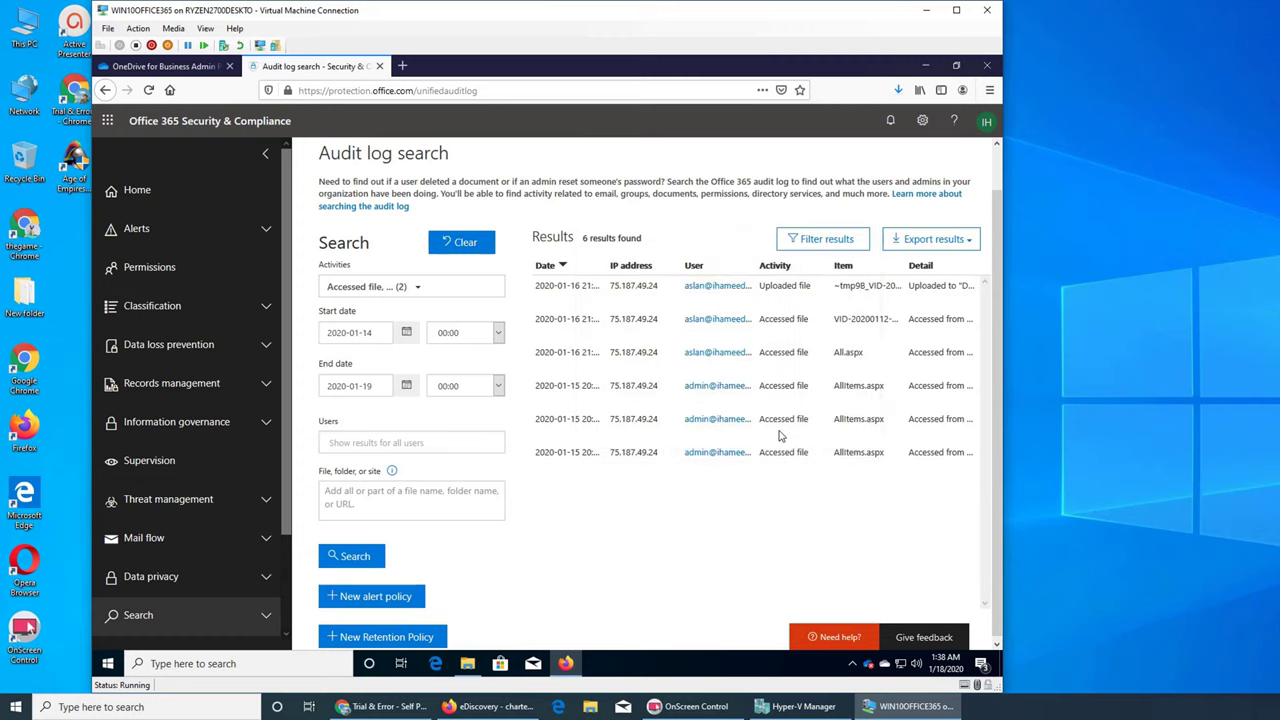
Choose Download all results from the export options.
left_click(955, 242)
left_click(912, 282)
left_click(944, 245)
left_click(930, 283)
In a new tab, go to OneDrive and sign in with the admin account's e-mail.
left_click(158, 70)
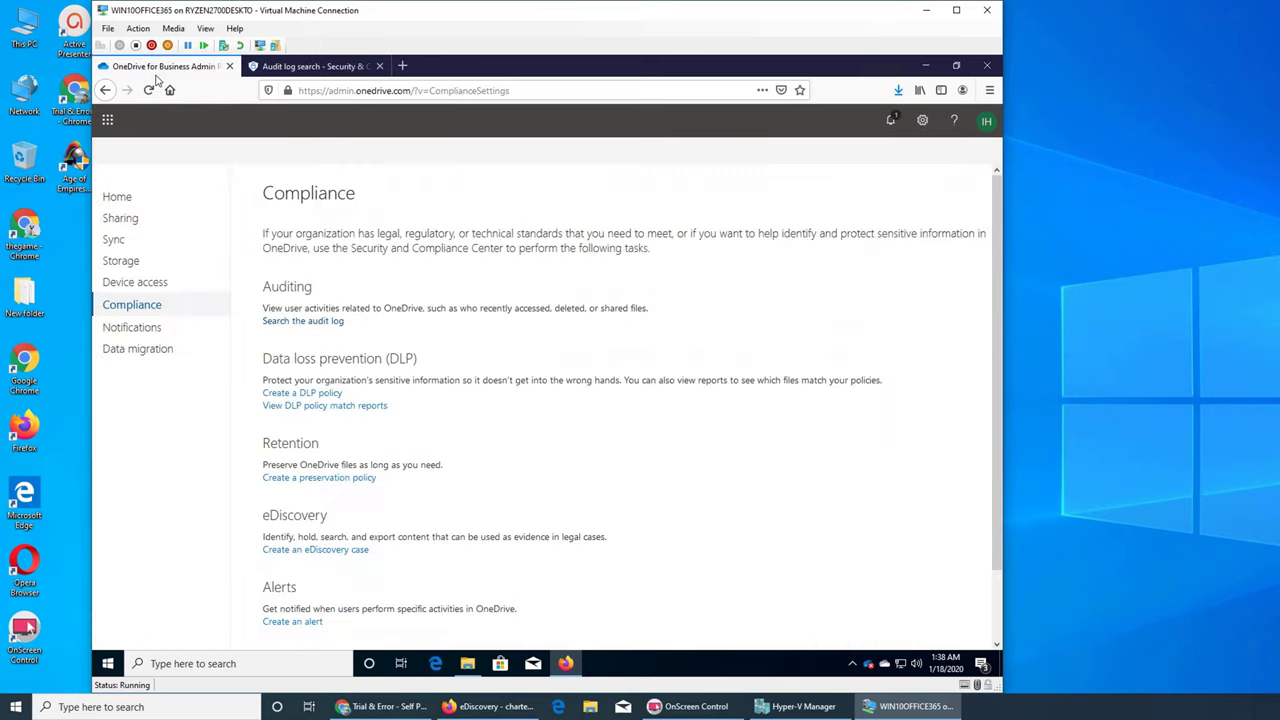
left_click(318, 68)
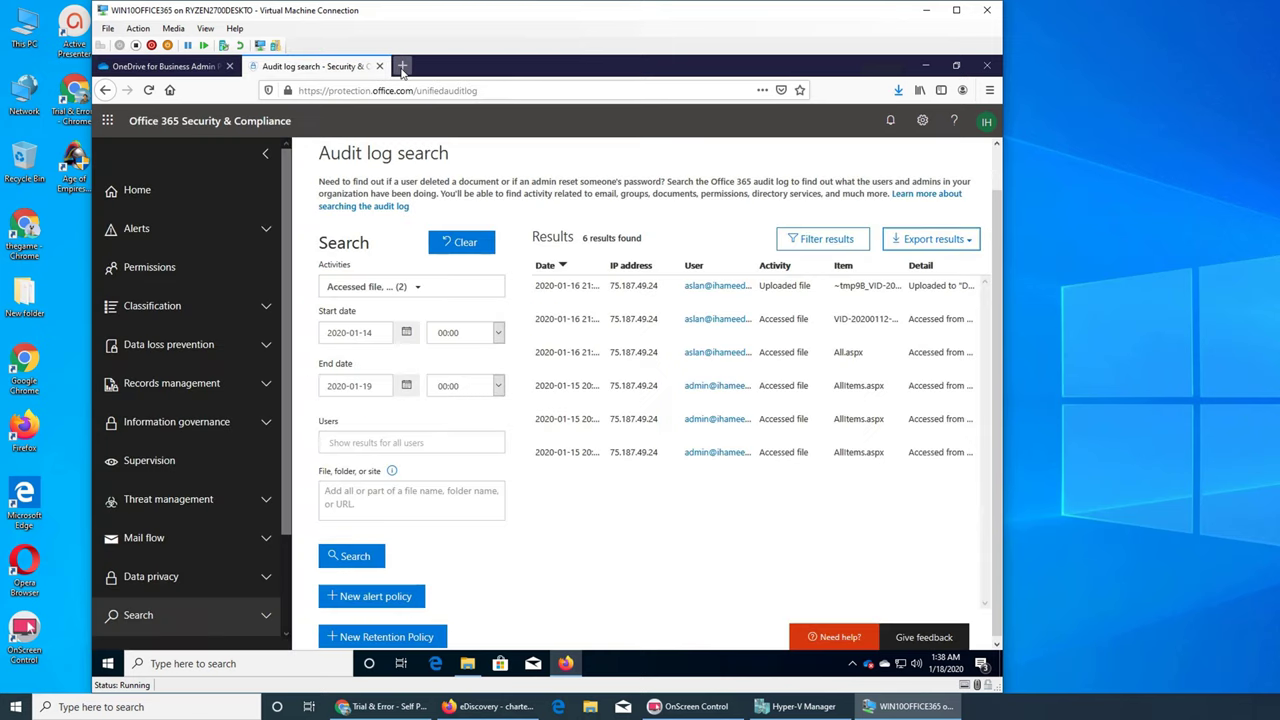
left_click(402, 66)
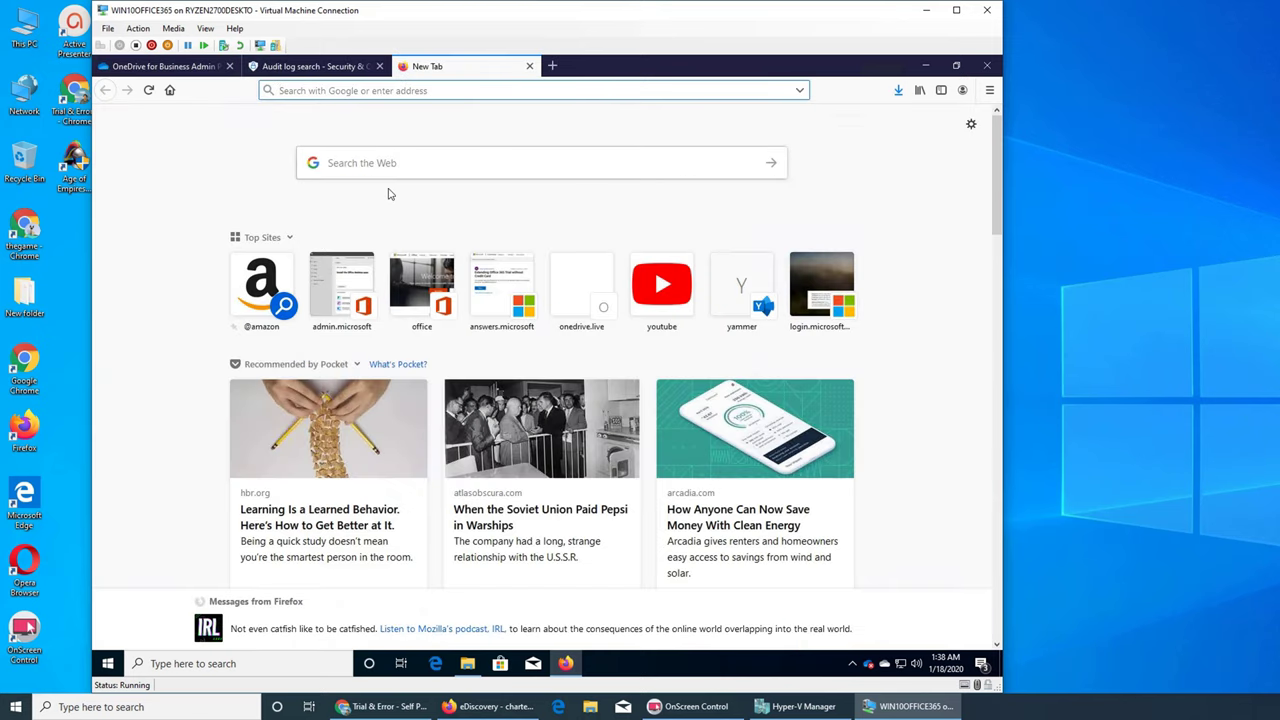
type("onedrive.live.com/")
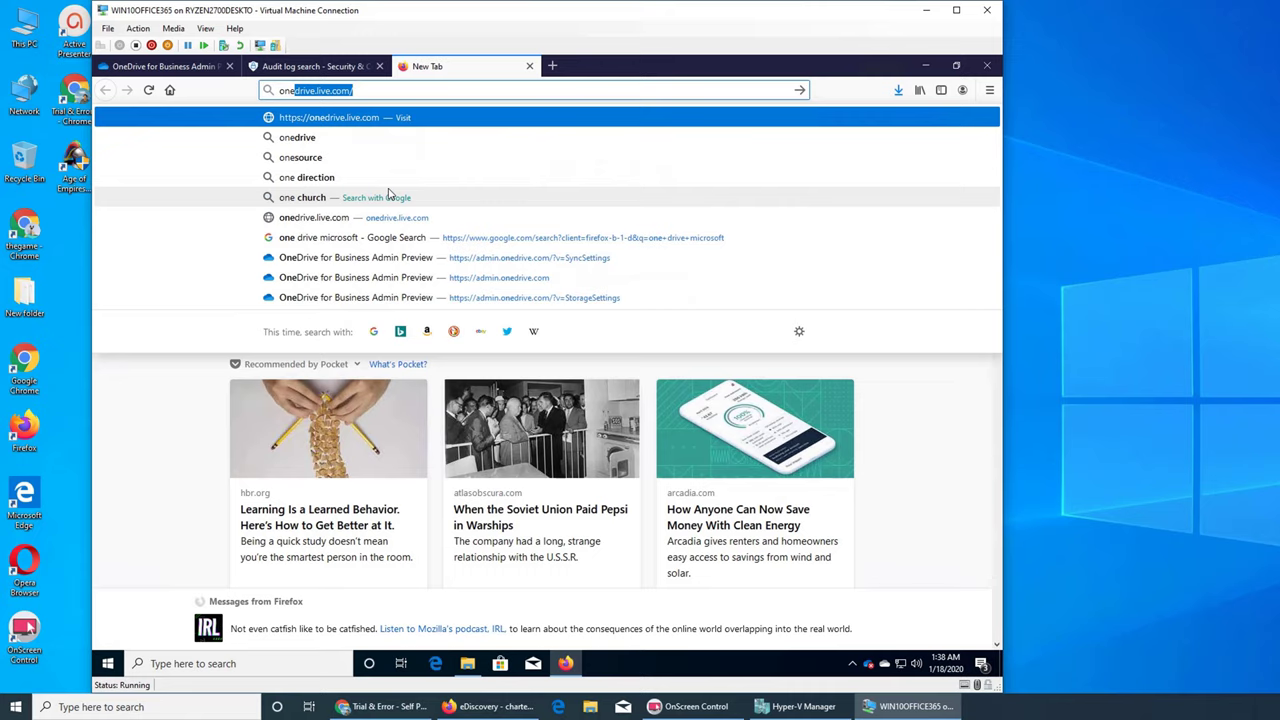
key("Return")
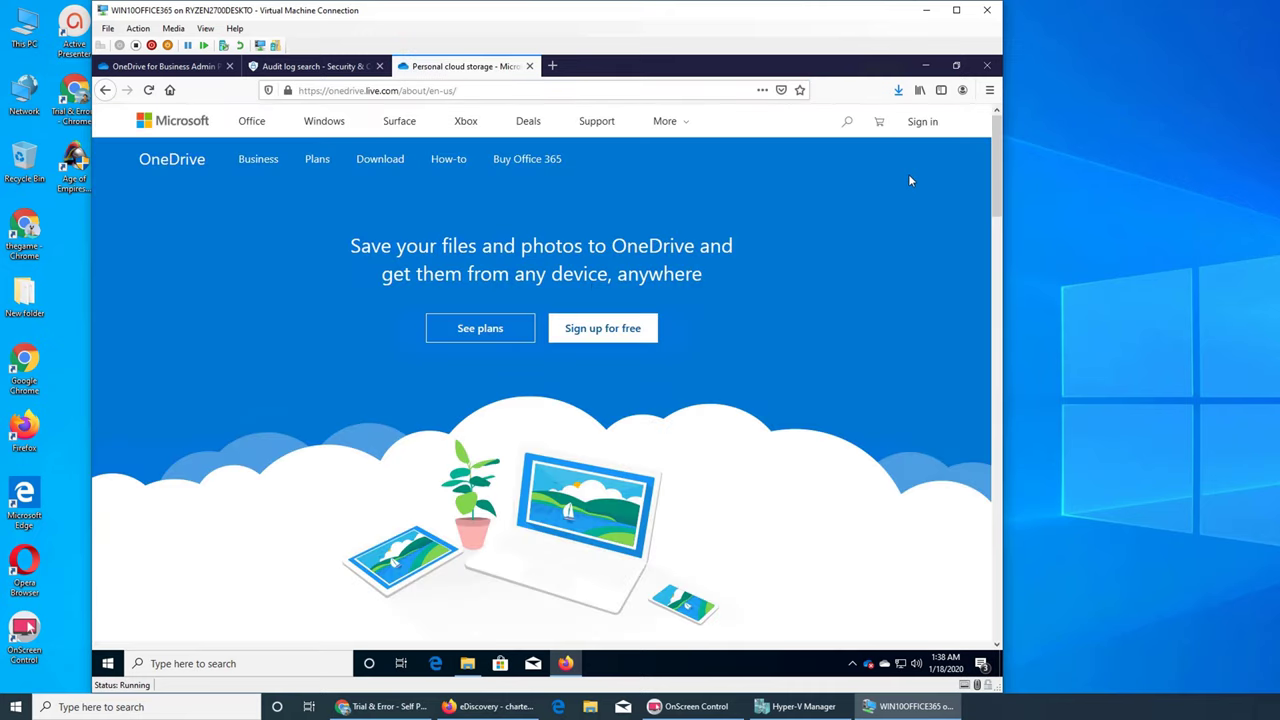
left_click(920, 124)
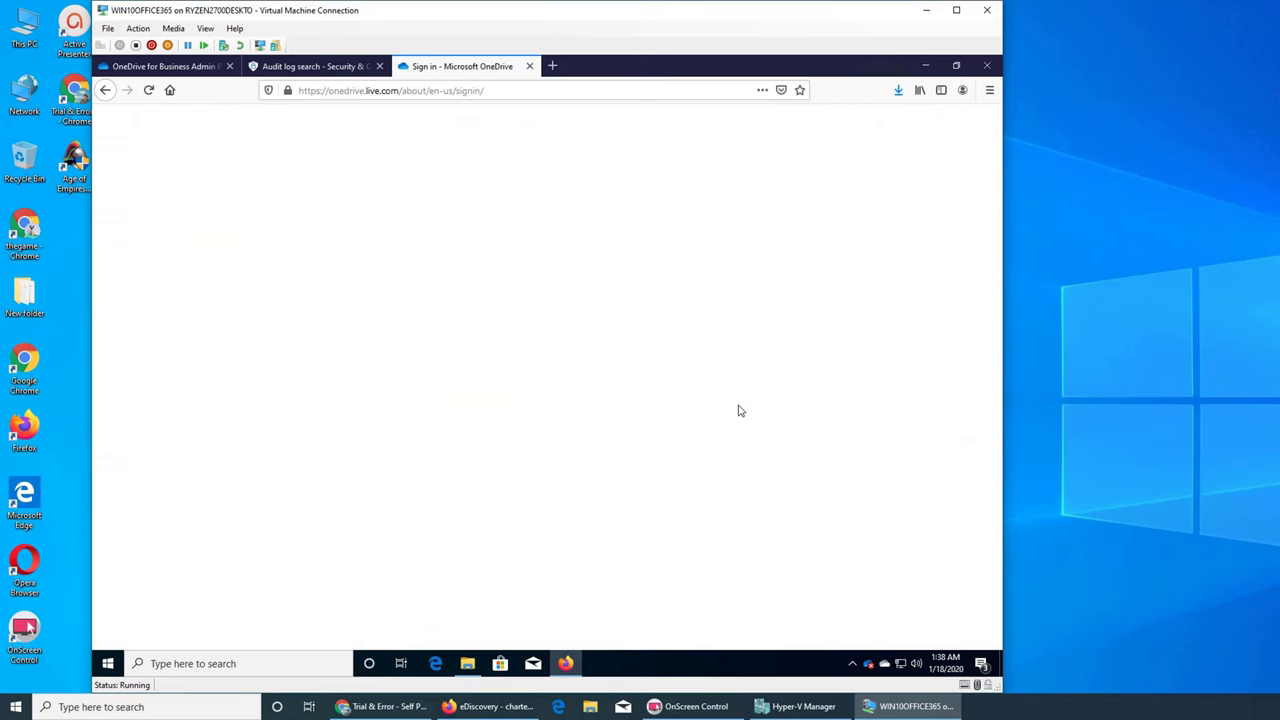
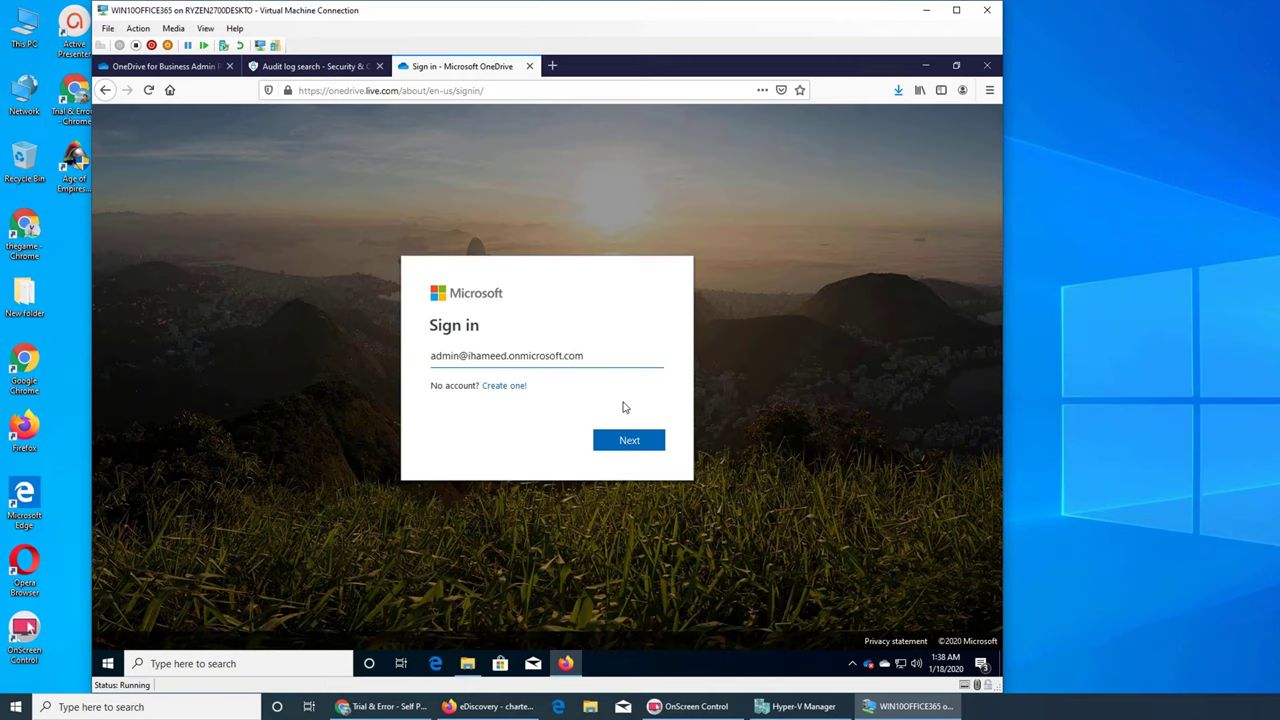
key("Return")
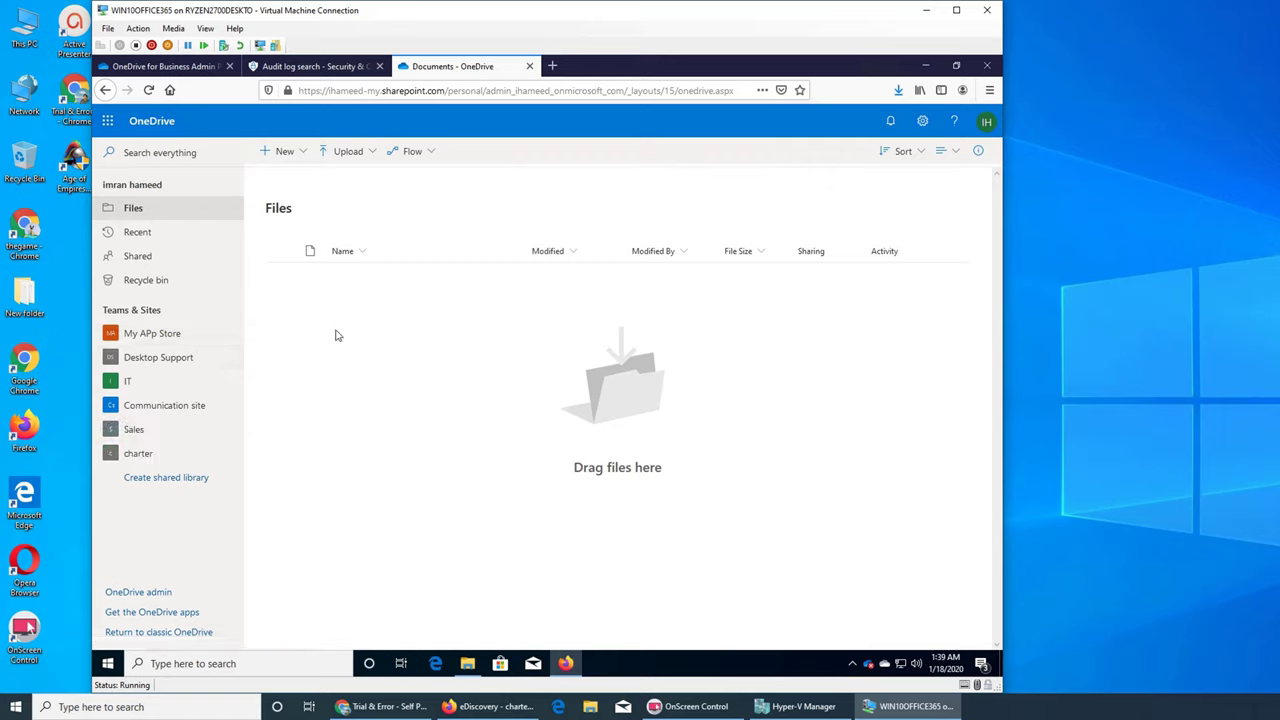
Open the Communication site library and glance at the audit results' export options.
left_click(196, 405)
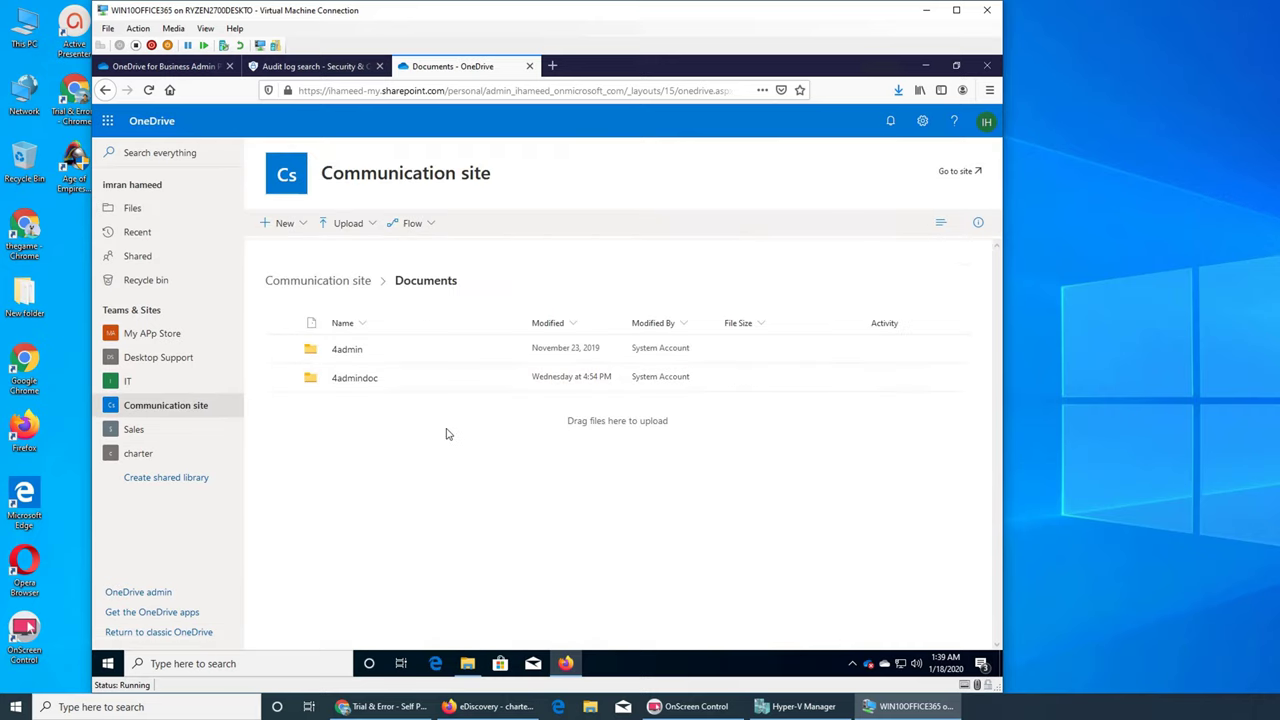
left_click(312, 66)
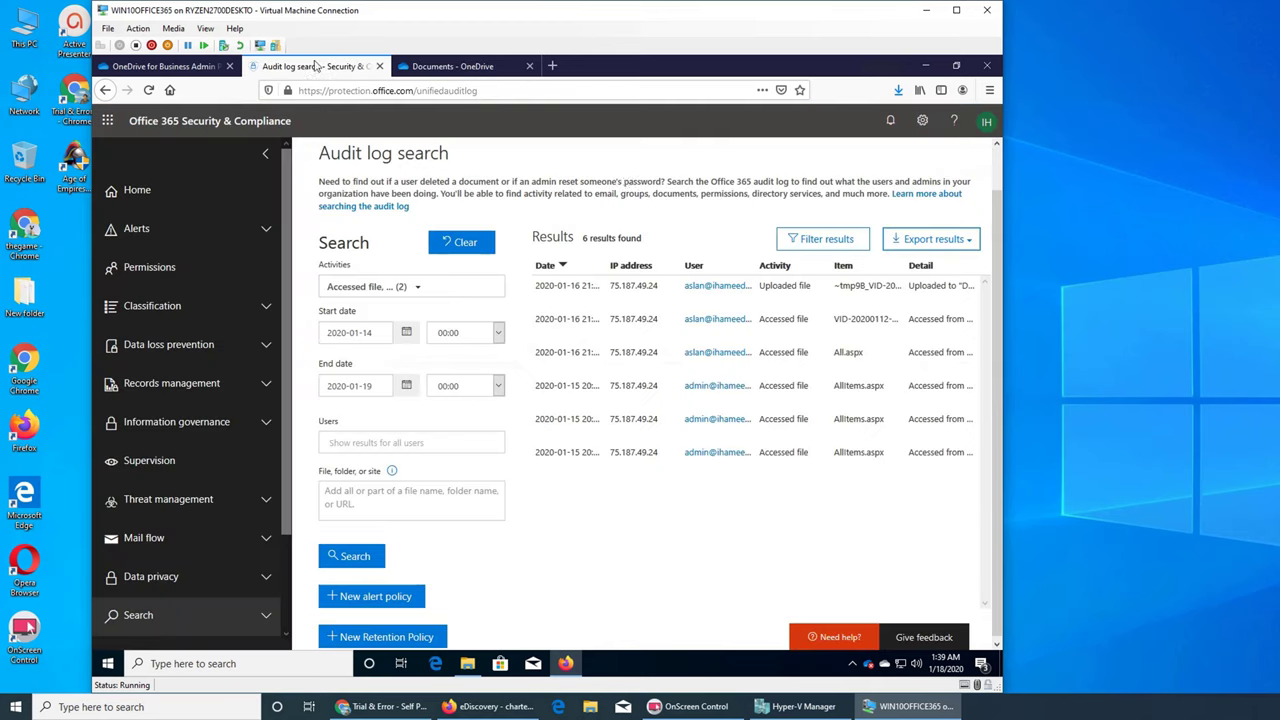
left_click(912, 243)
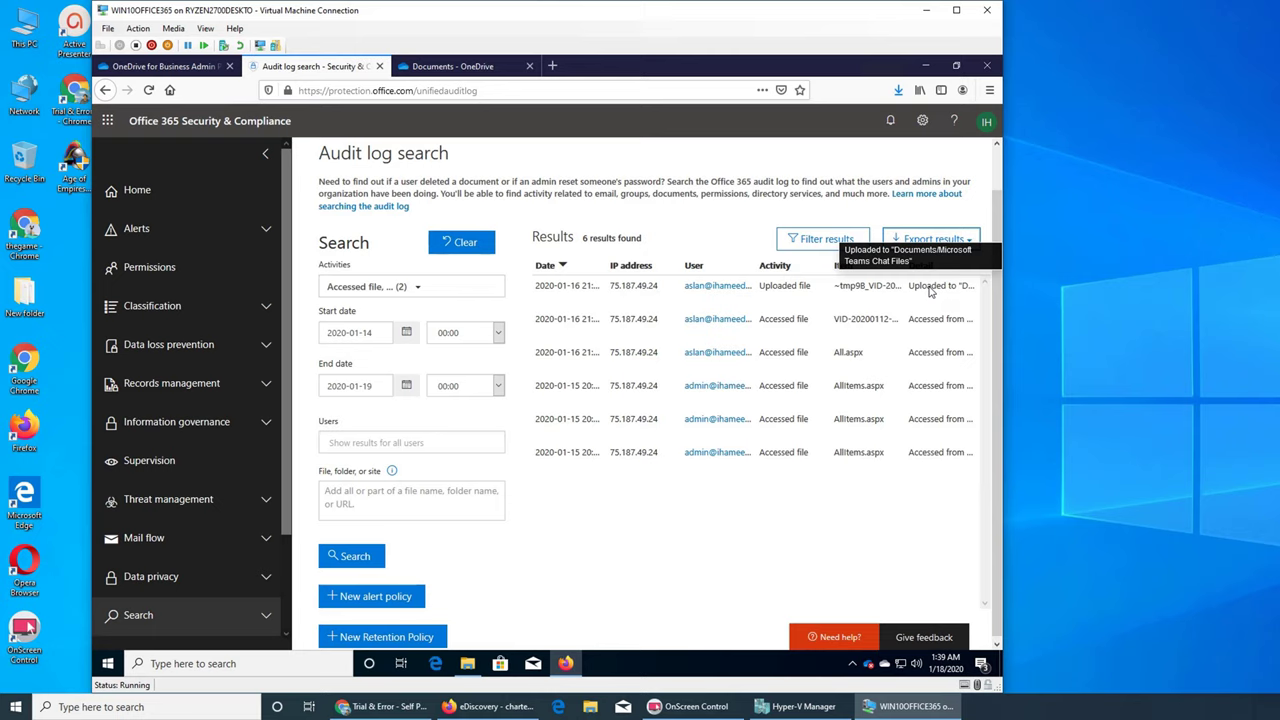
left_click(470, 67)
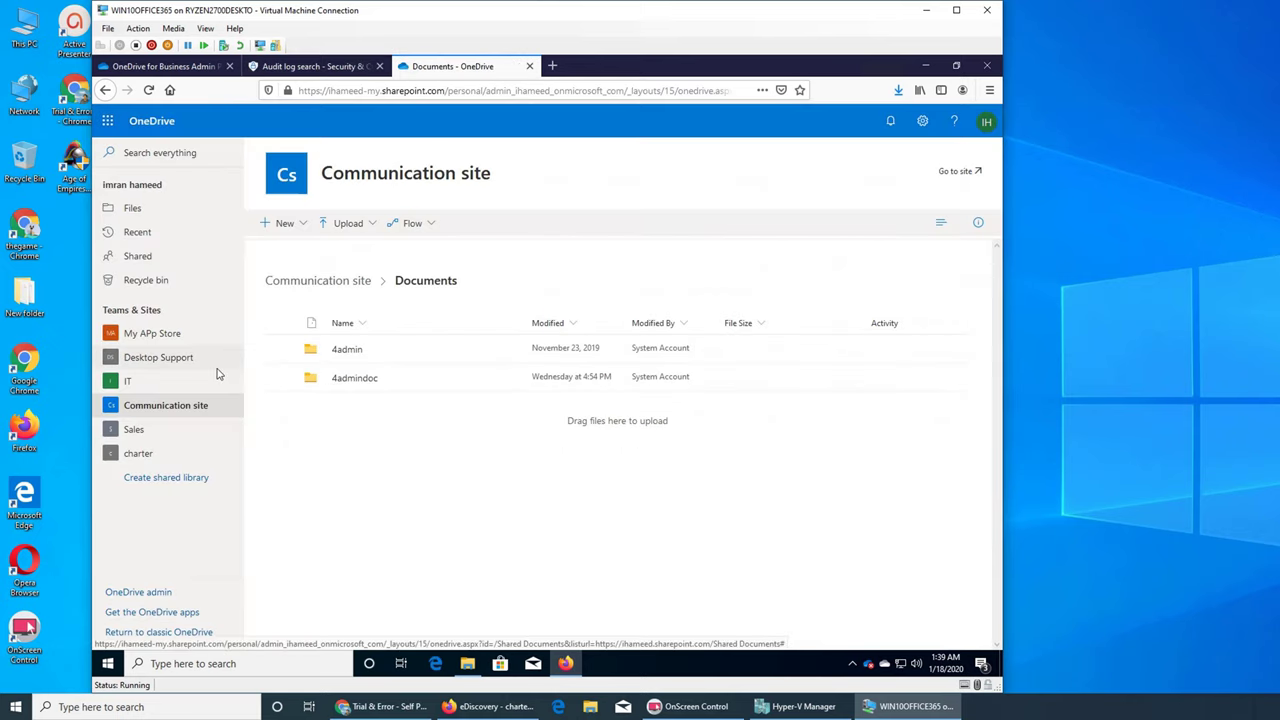
Browse the charter, My APp Store, Desktop Support, IT and Communication site documents.
left_click(165, 462)
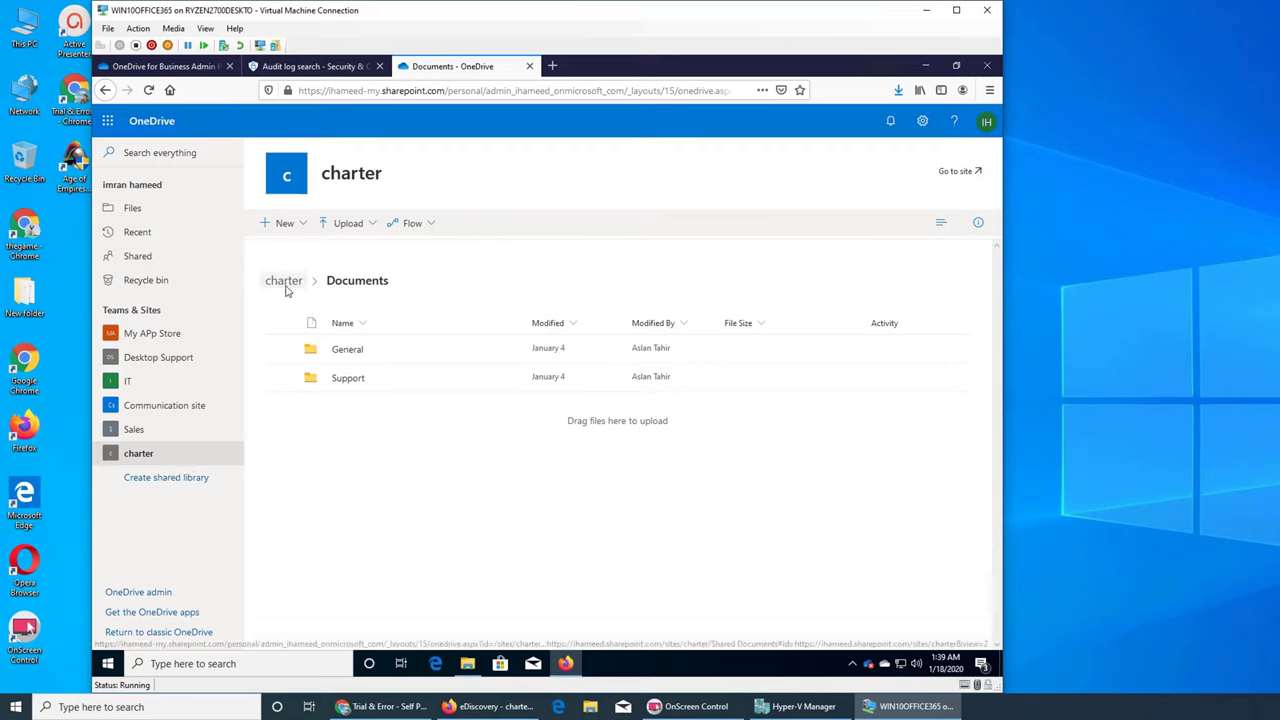
left_click(183, 333)
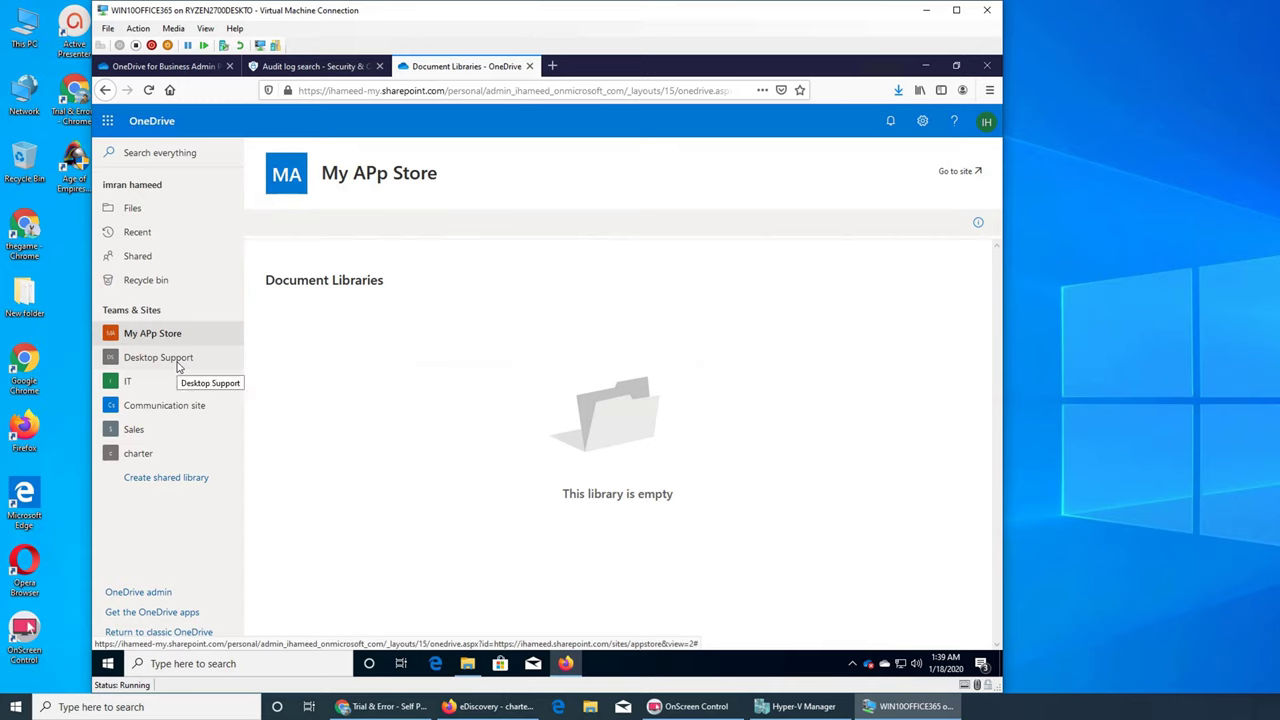
left_click(177, 364)
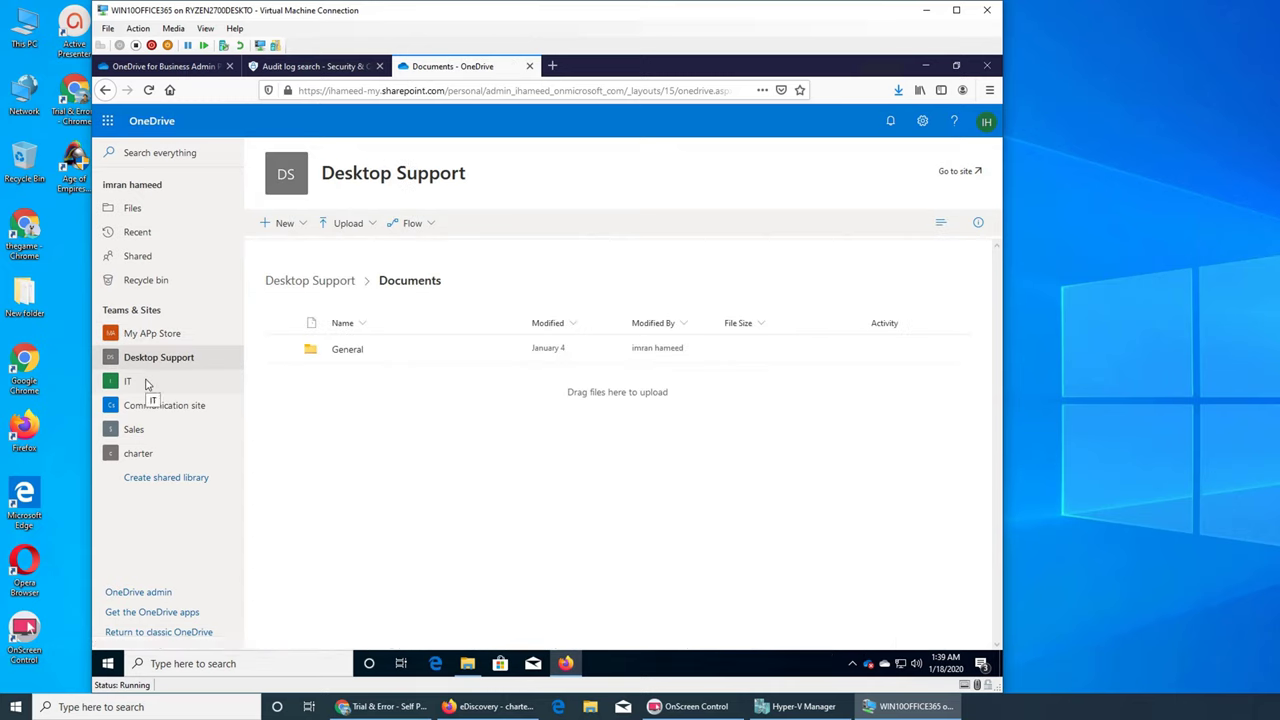
left_click(146, 382)
left_click(170, 405)
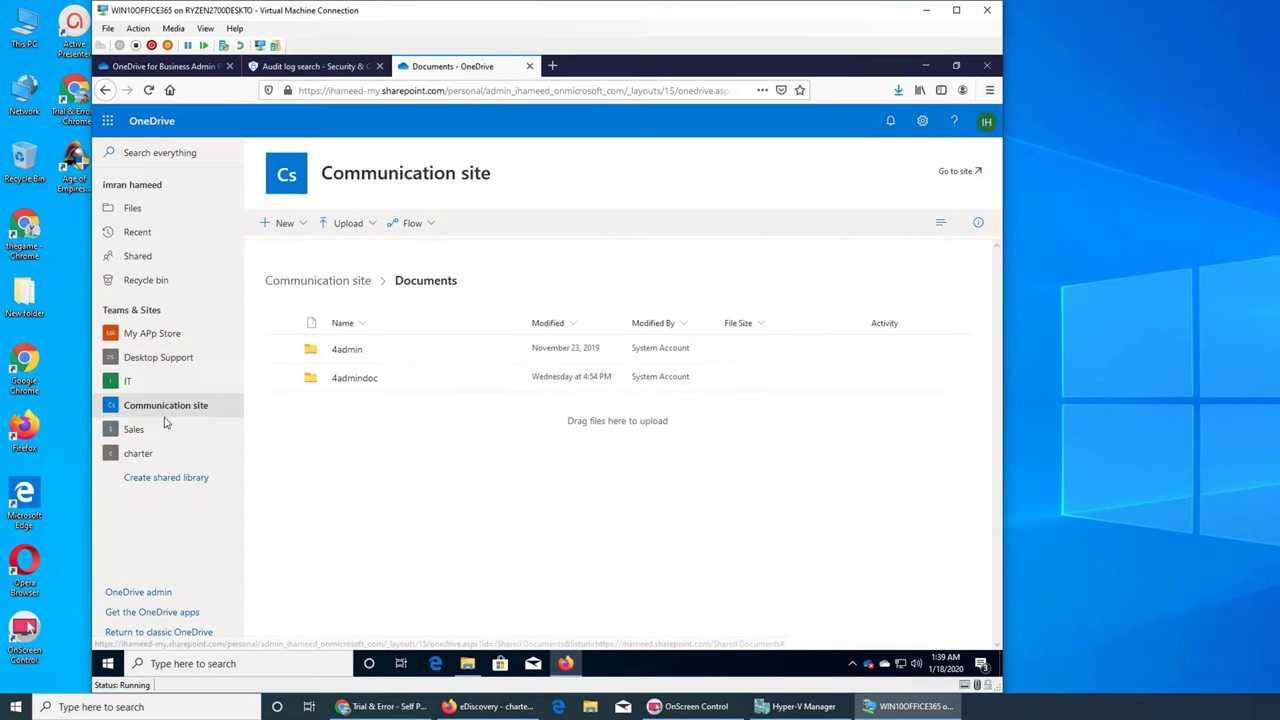
Check Sales and charter's empty General folder, then view OneDrive's empty Recent list.
left_click(160, 429)
left_click(148, 454)
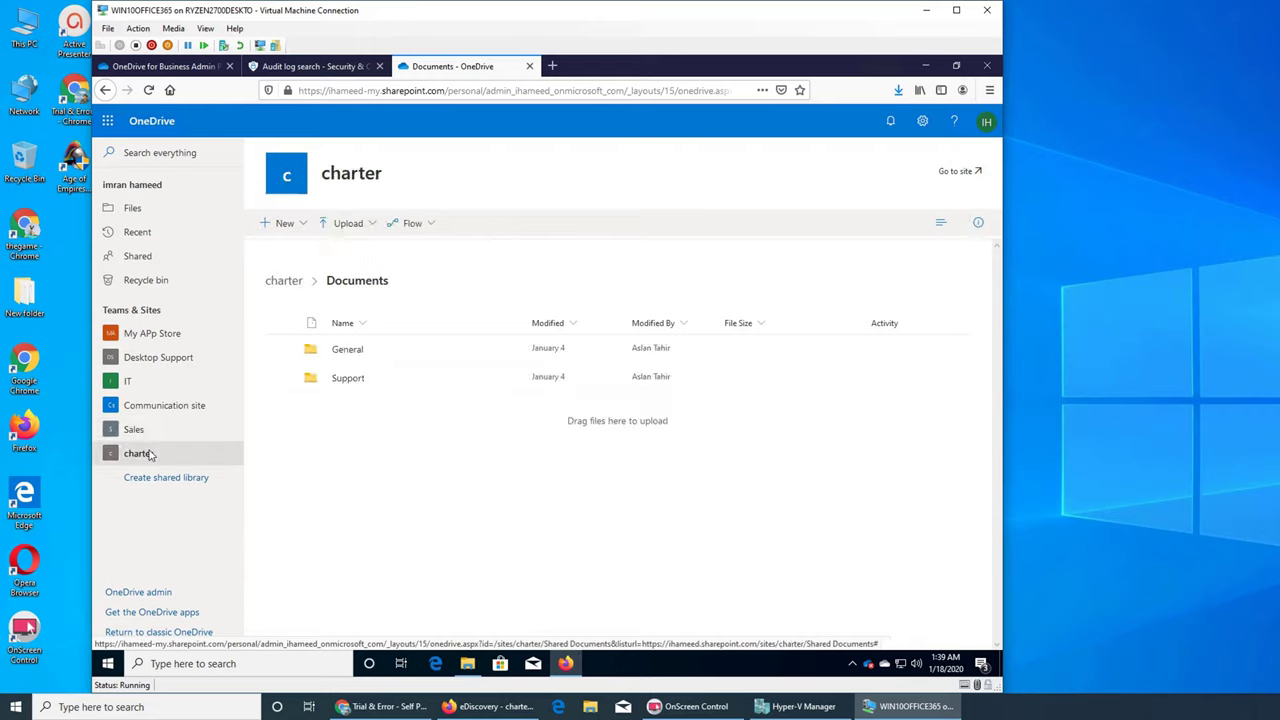
left_click(350, 350)
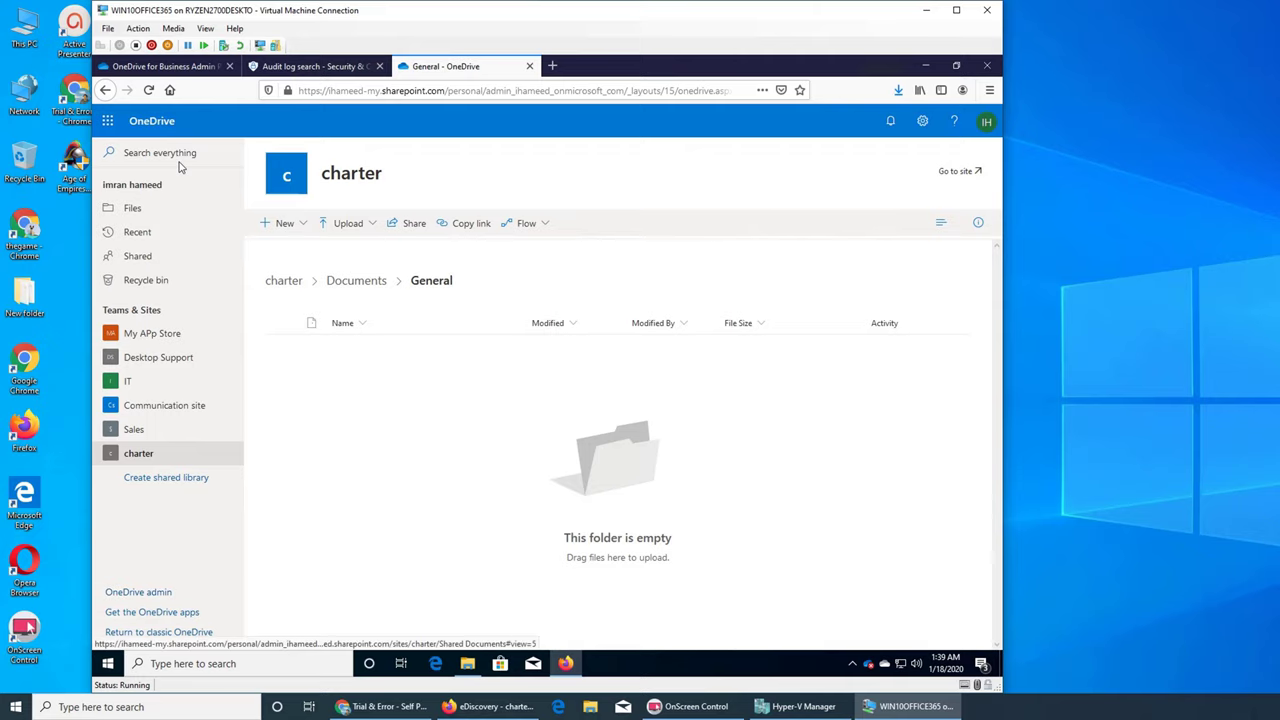
left_click(163, 208)
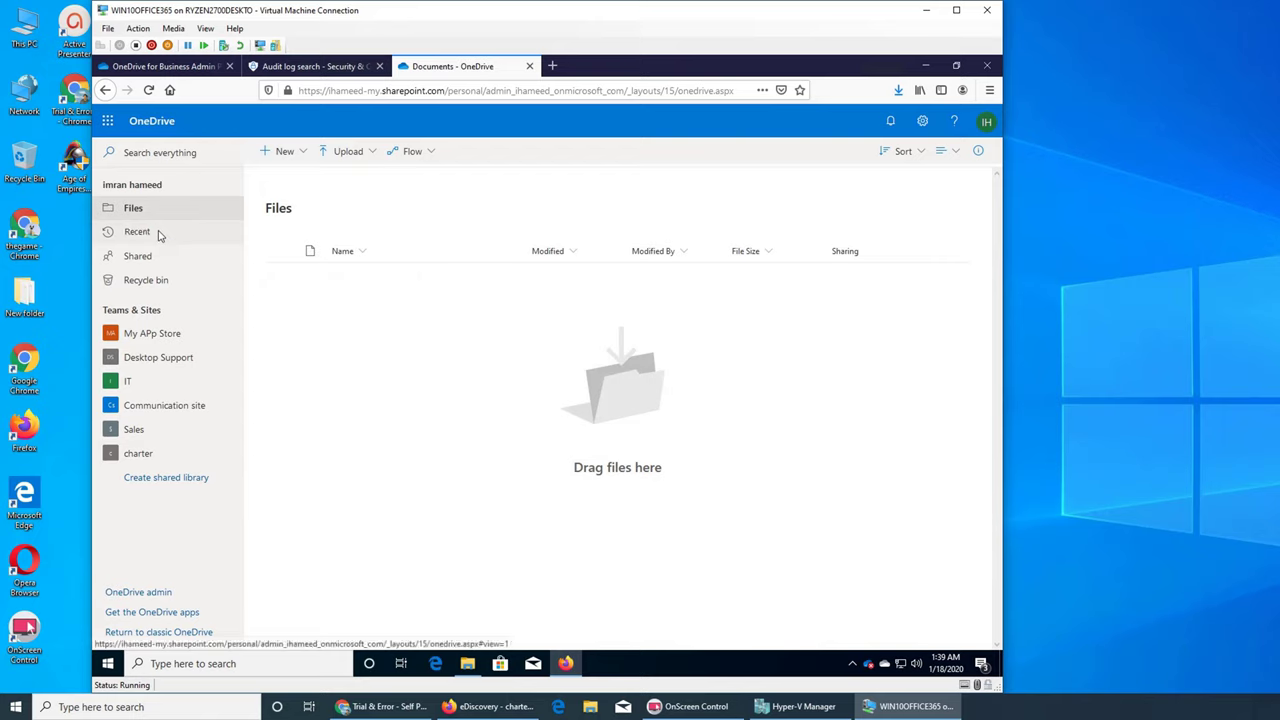
left_click(160, 233)
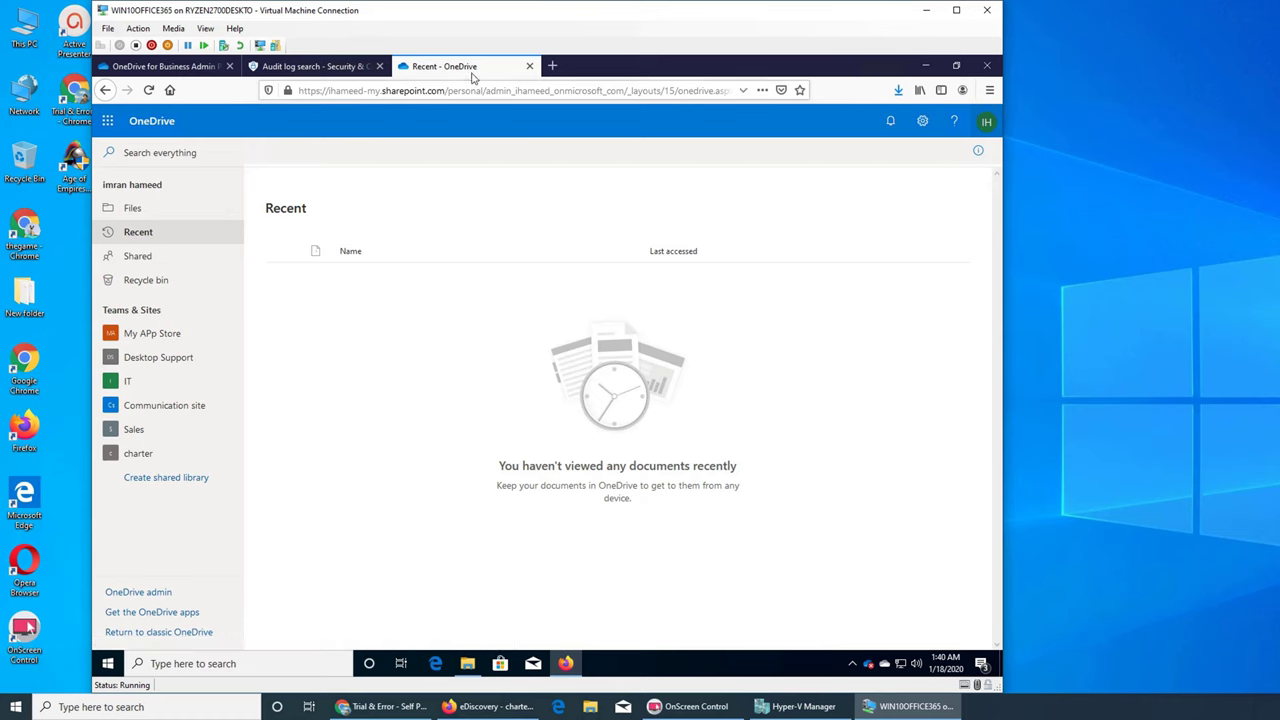
Download all six audit log search results as UnifiedAuditLog.csv.
left_click(320, 67)
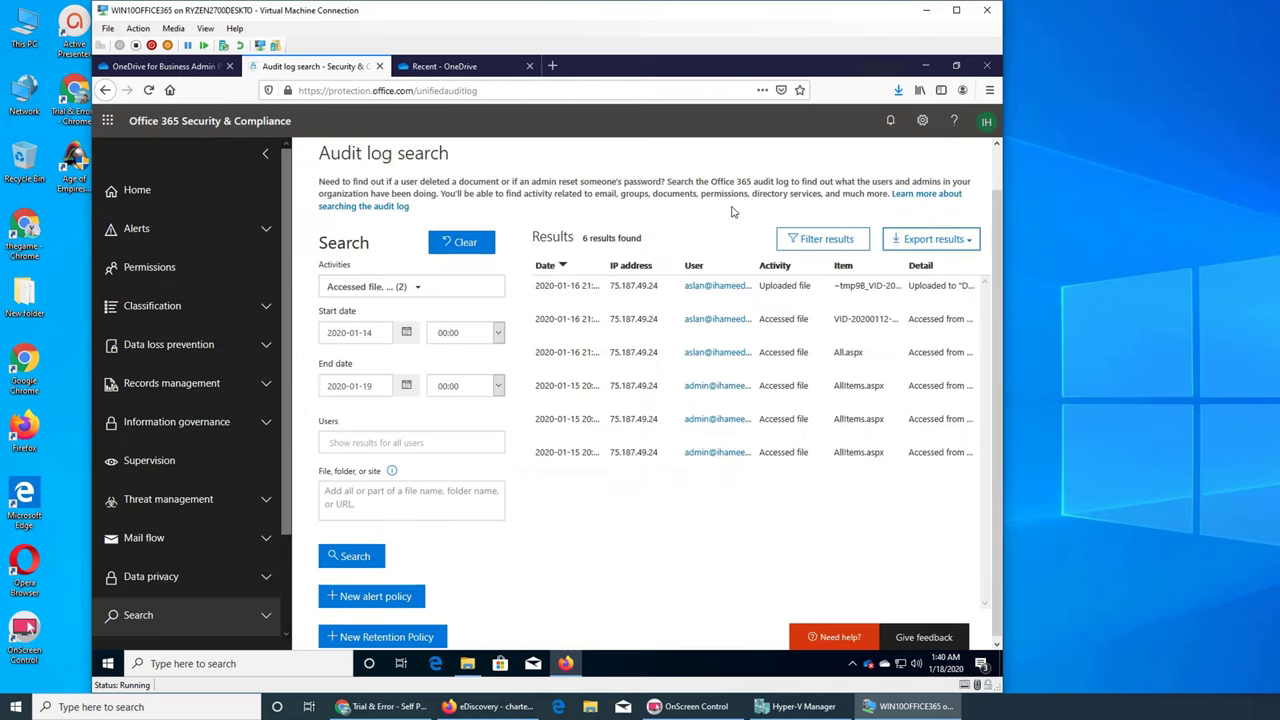
left_click(934, 245)
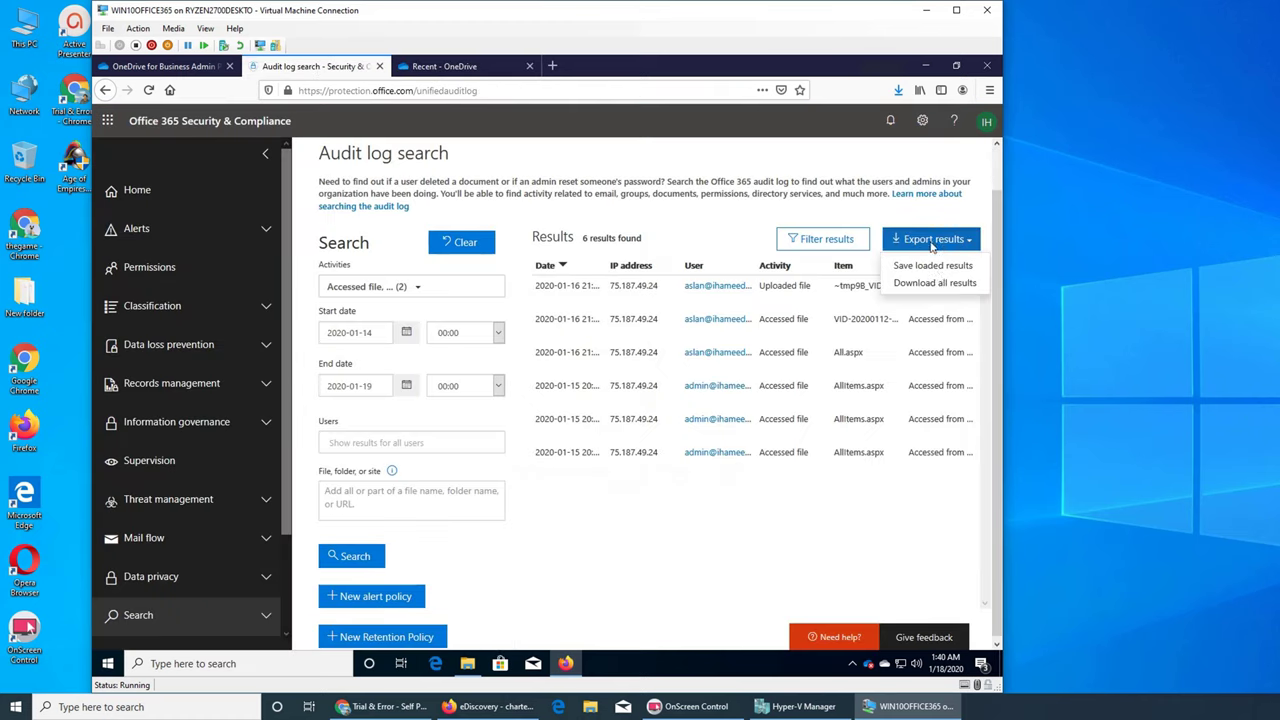
left_click(935, 283)
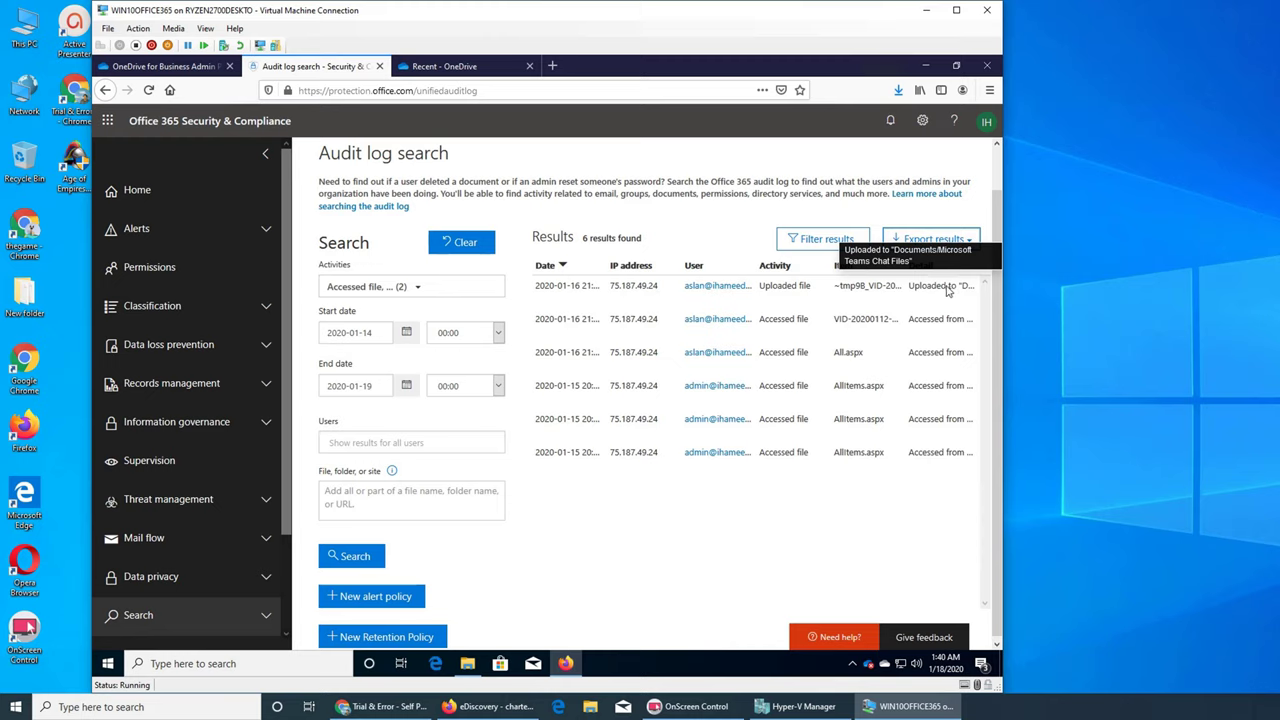
Dismiss the export options and downloads list, and close the Recent - OneDrive tab.
left_click(944, 240)
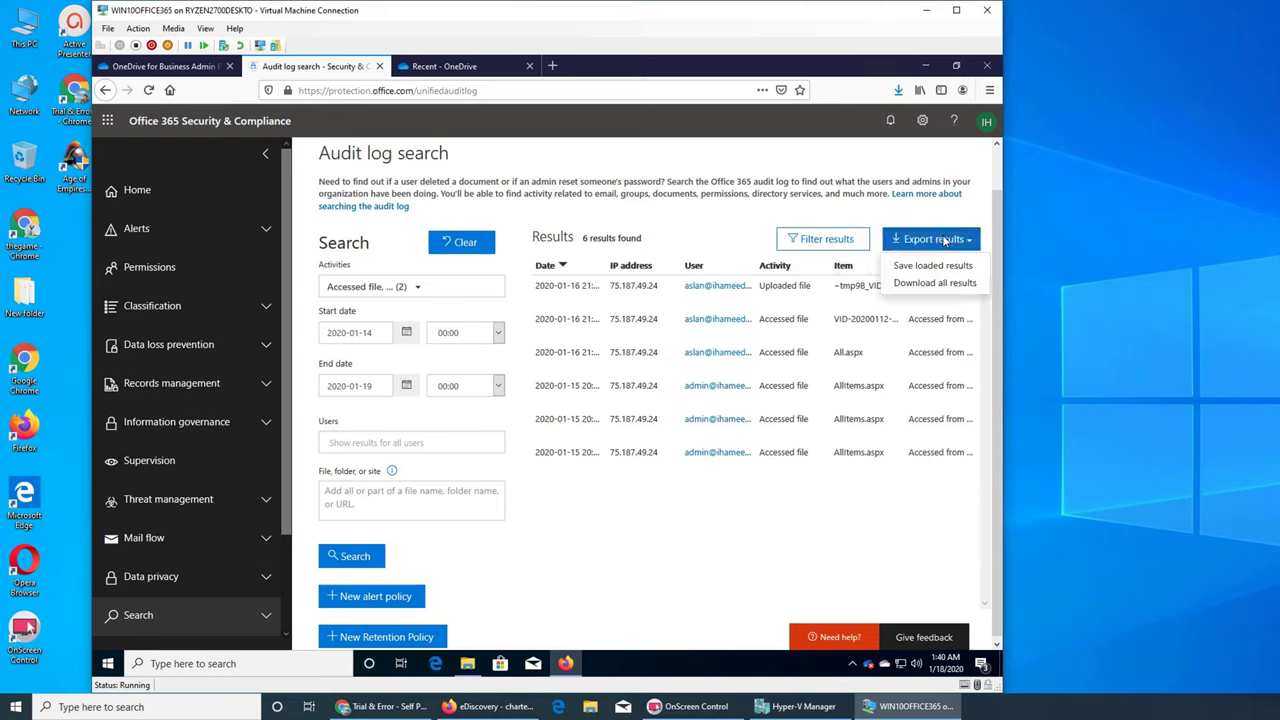
left_click(954, 210)
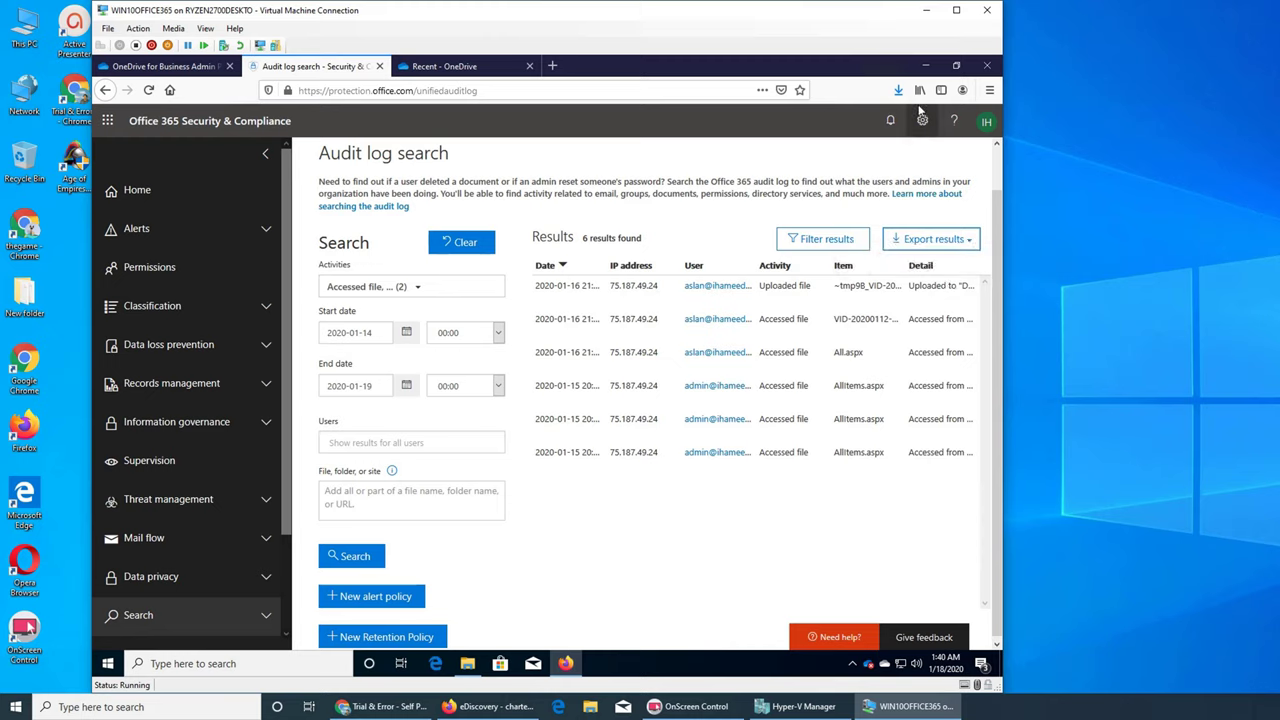
left_click(694, 218)
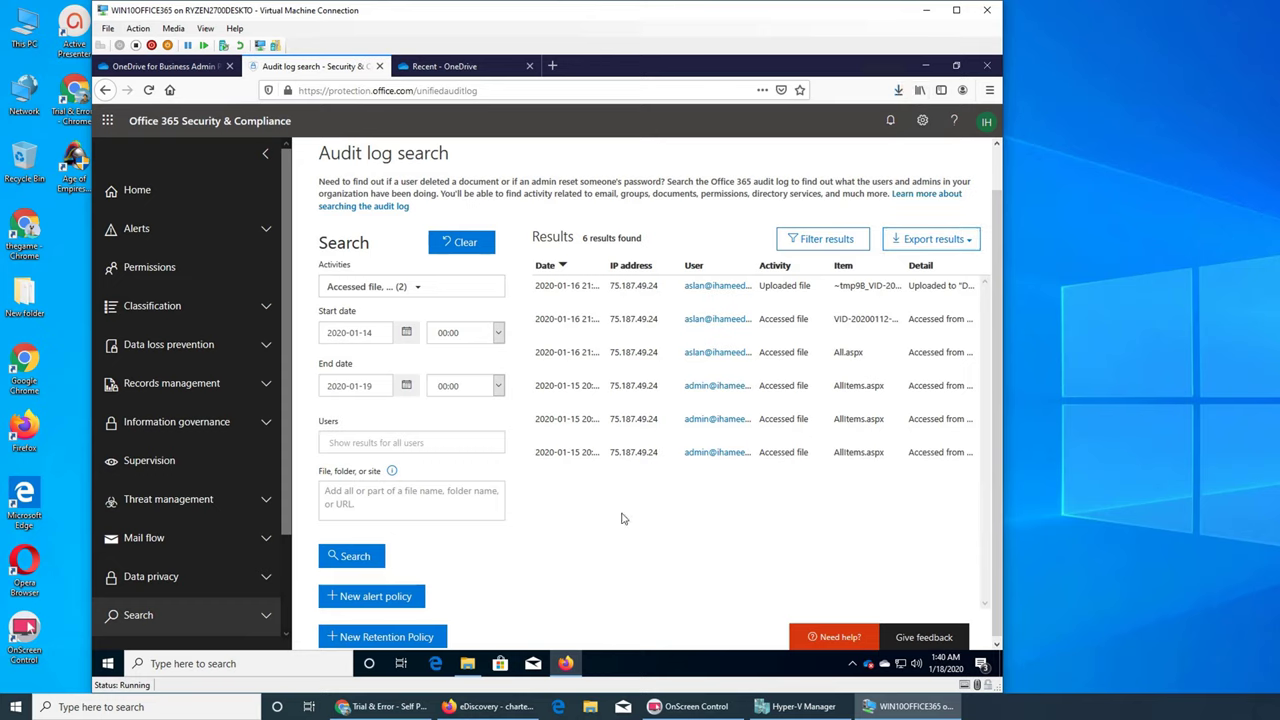
left_click(529, 66)
scroll(828, 502, "down", 1)
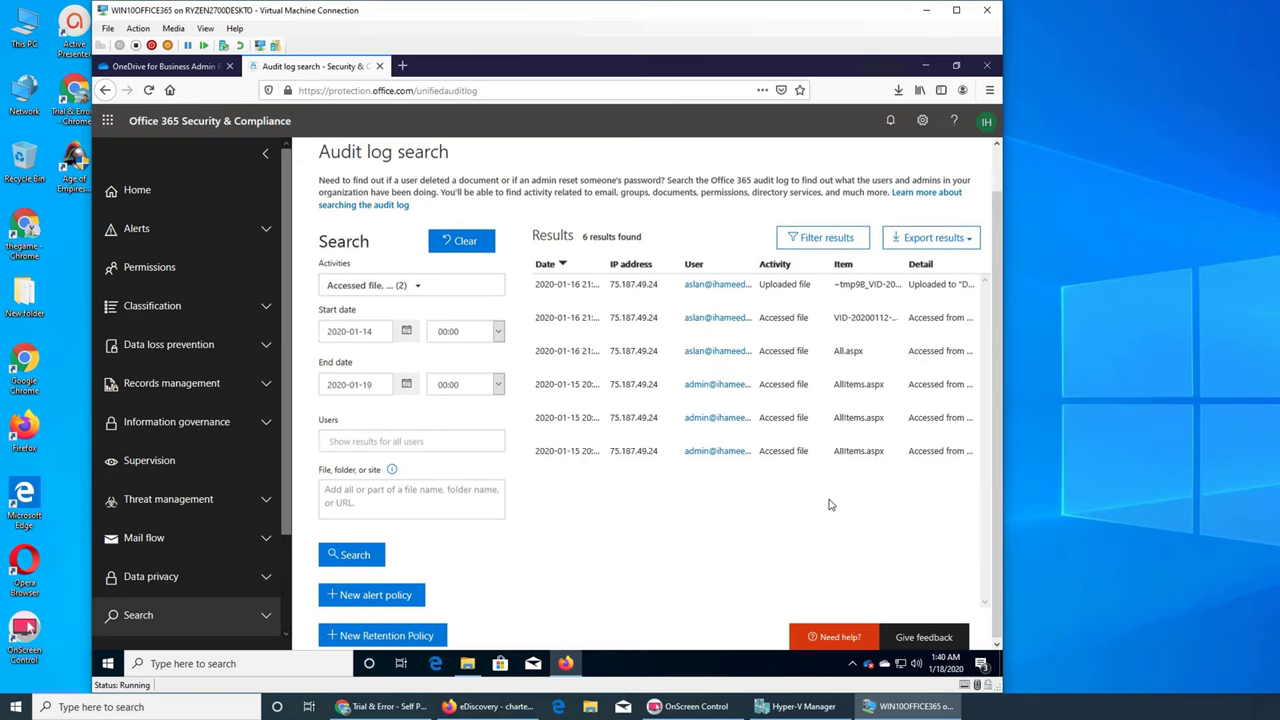